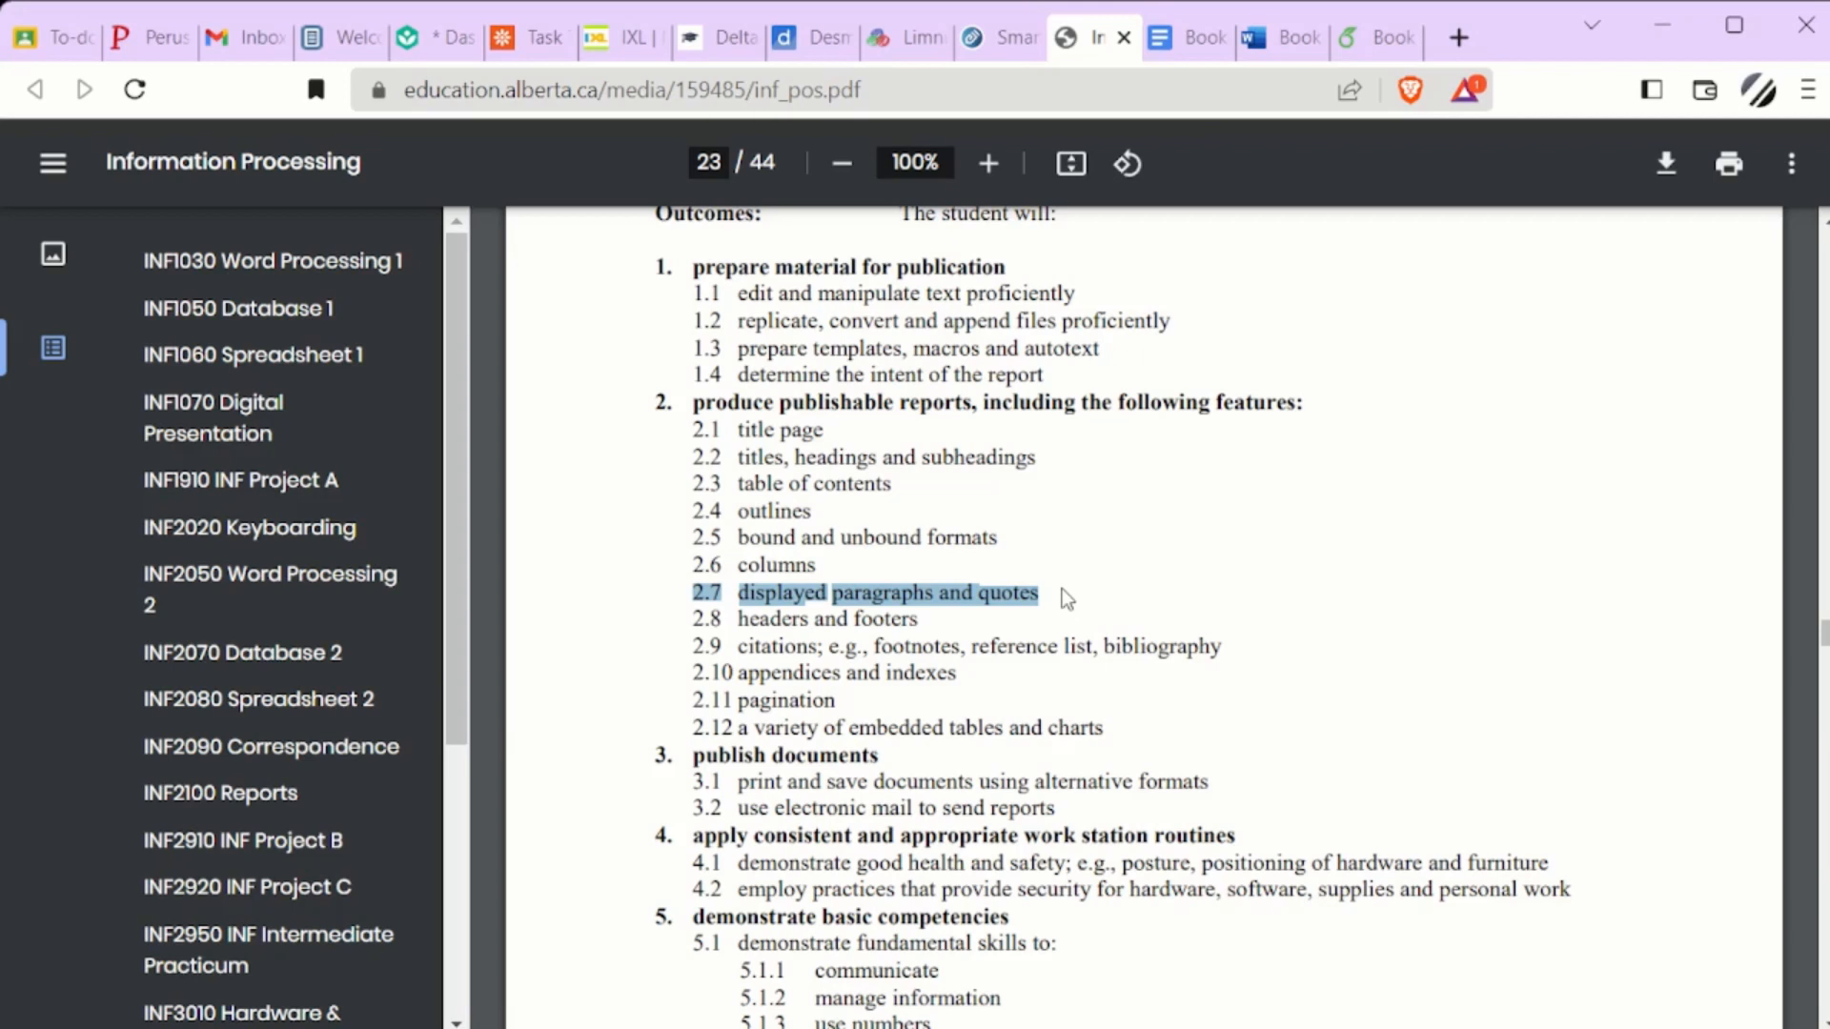
Switch to the Book for INF2100 document in Google Docs and undo its column layout
{"action": "left_click", "coordinate": [1192, 40]}
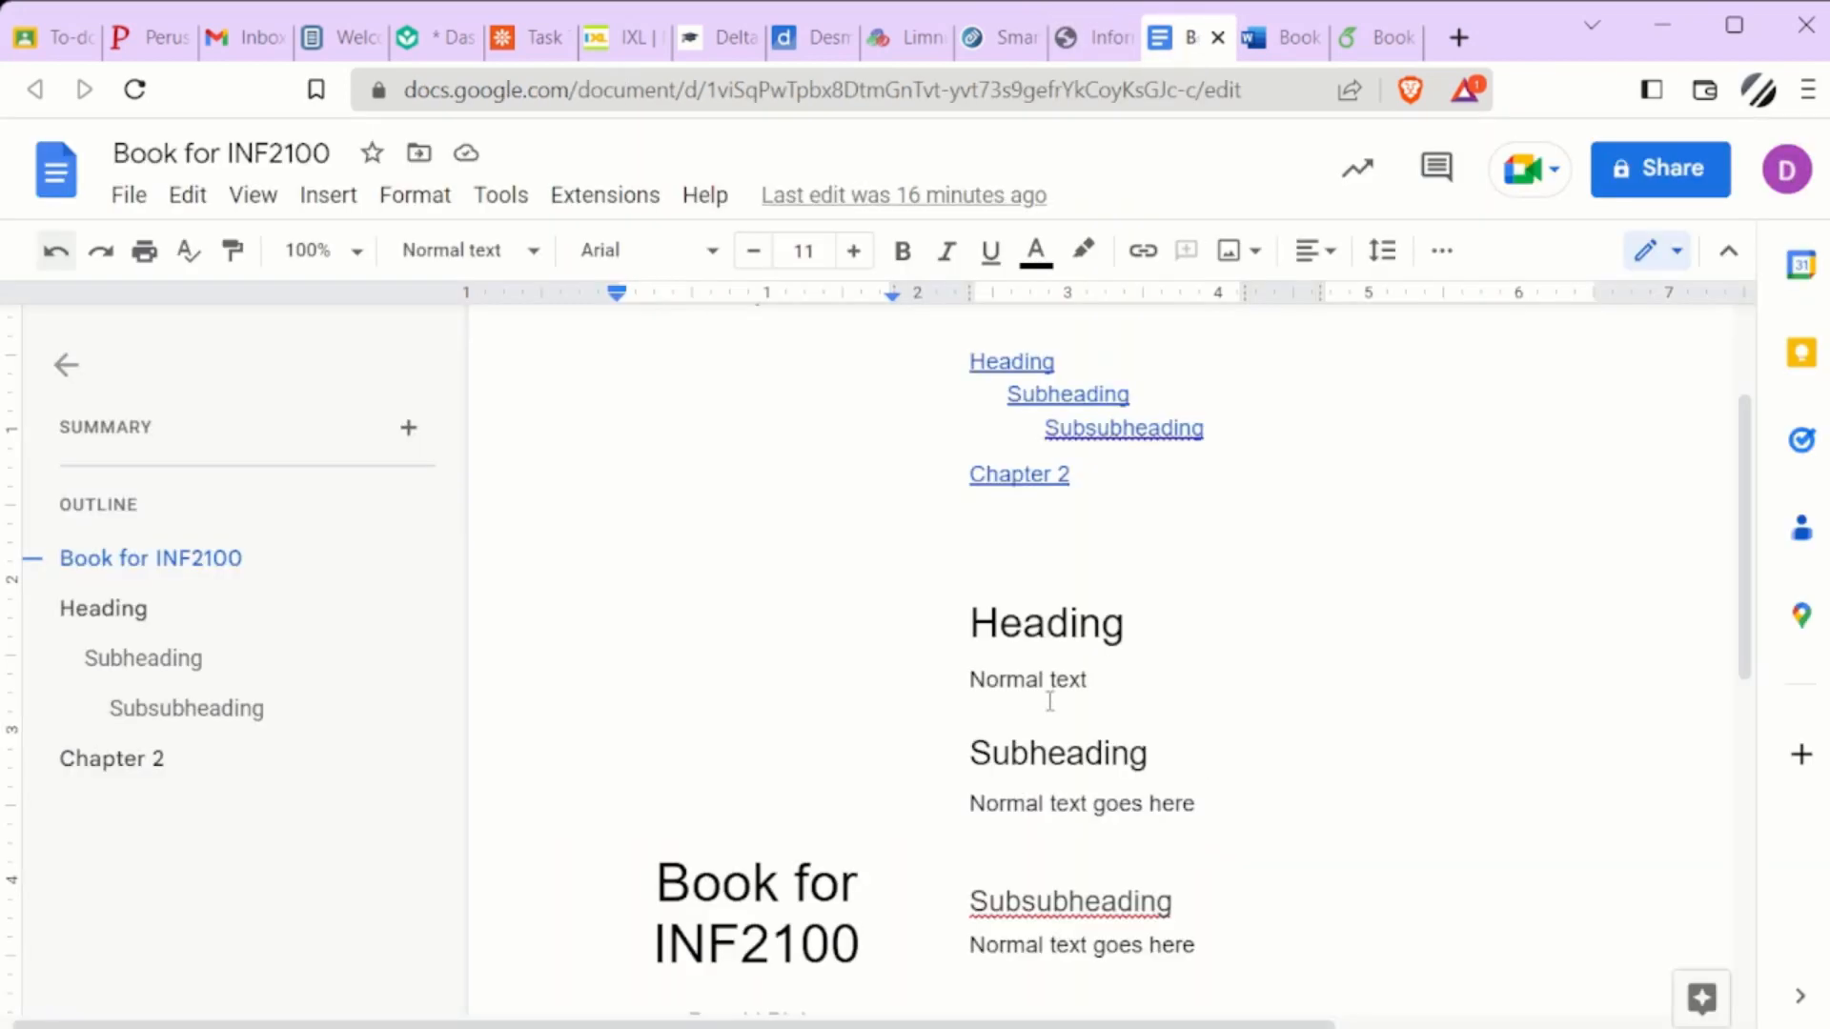
{"action": "scroll", "coordinate": [1054, 698], "scroll_direction": "down", "scroll_amount": 2}
{"action": "scroll", "coordinate": [1055, 697], "scroll_direction": "down", "scroll_amount": 6}
{"action": "scroll", "coordinate": [1060, 688], "scroll_direction": "up", "scroll_amount": 5}
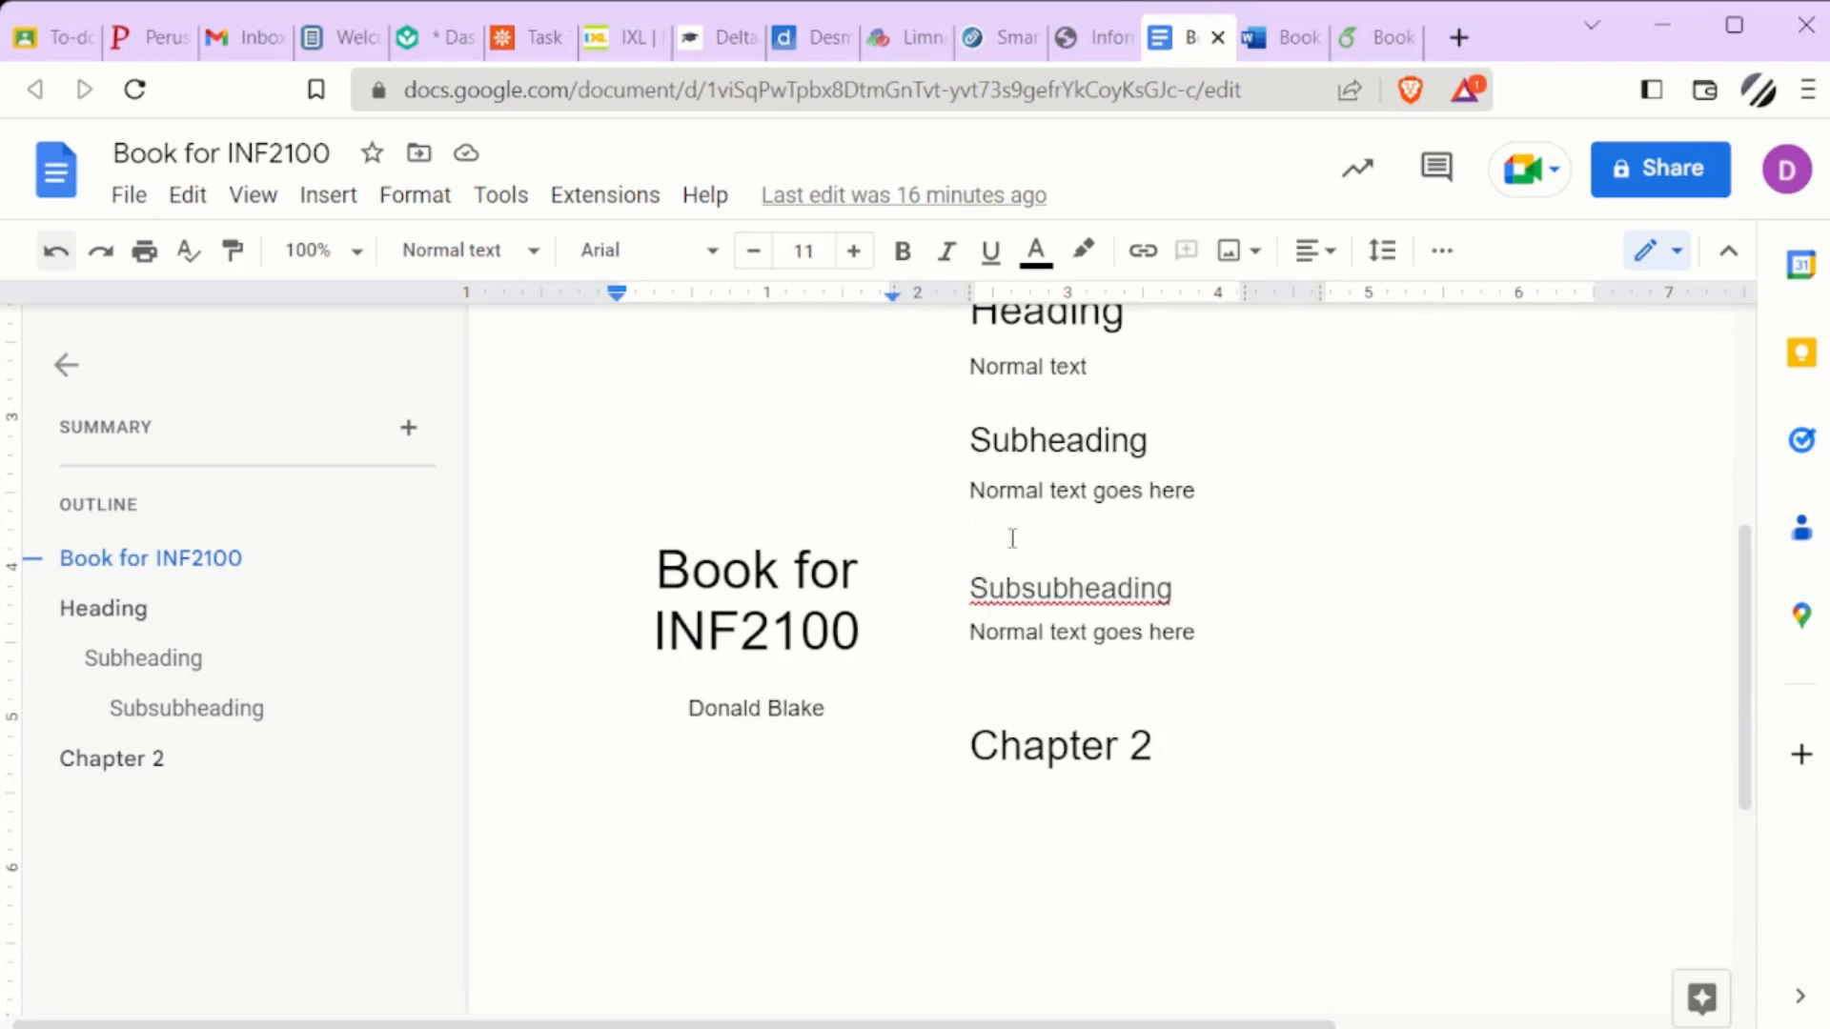
{"action": "key", "text": "ctrl+z"}
Place the text cursor on the empty line directly beneath the Chapter 2 heading
{"action": "scroll", "coordinate": [1132, 667], "scroll_direction": "down", "scroll_amount": 4}
{"action": "scroll", "coordinate": [1129, 664], "scroll_direction": "down", "scroll_amount": 15}
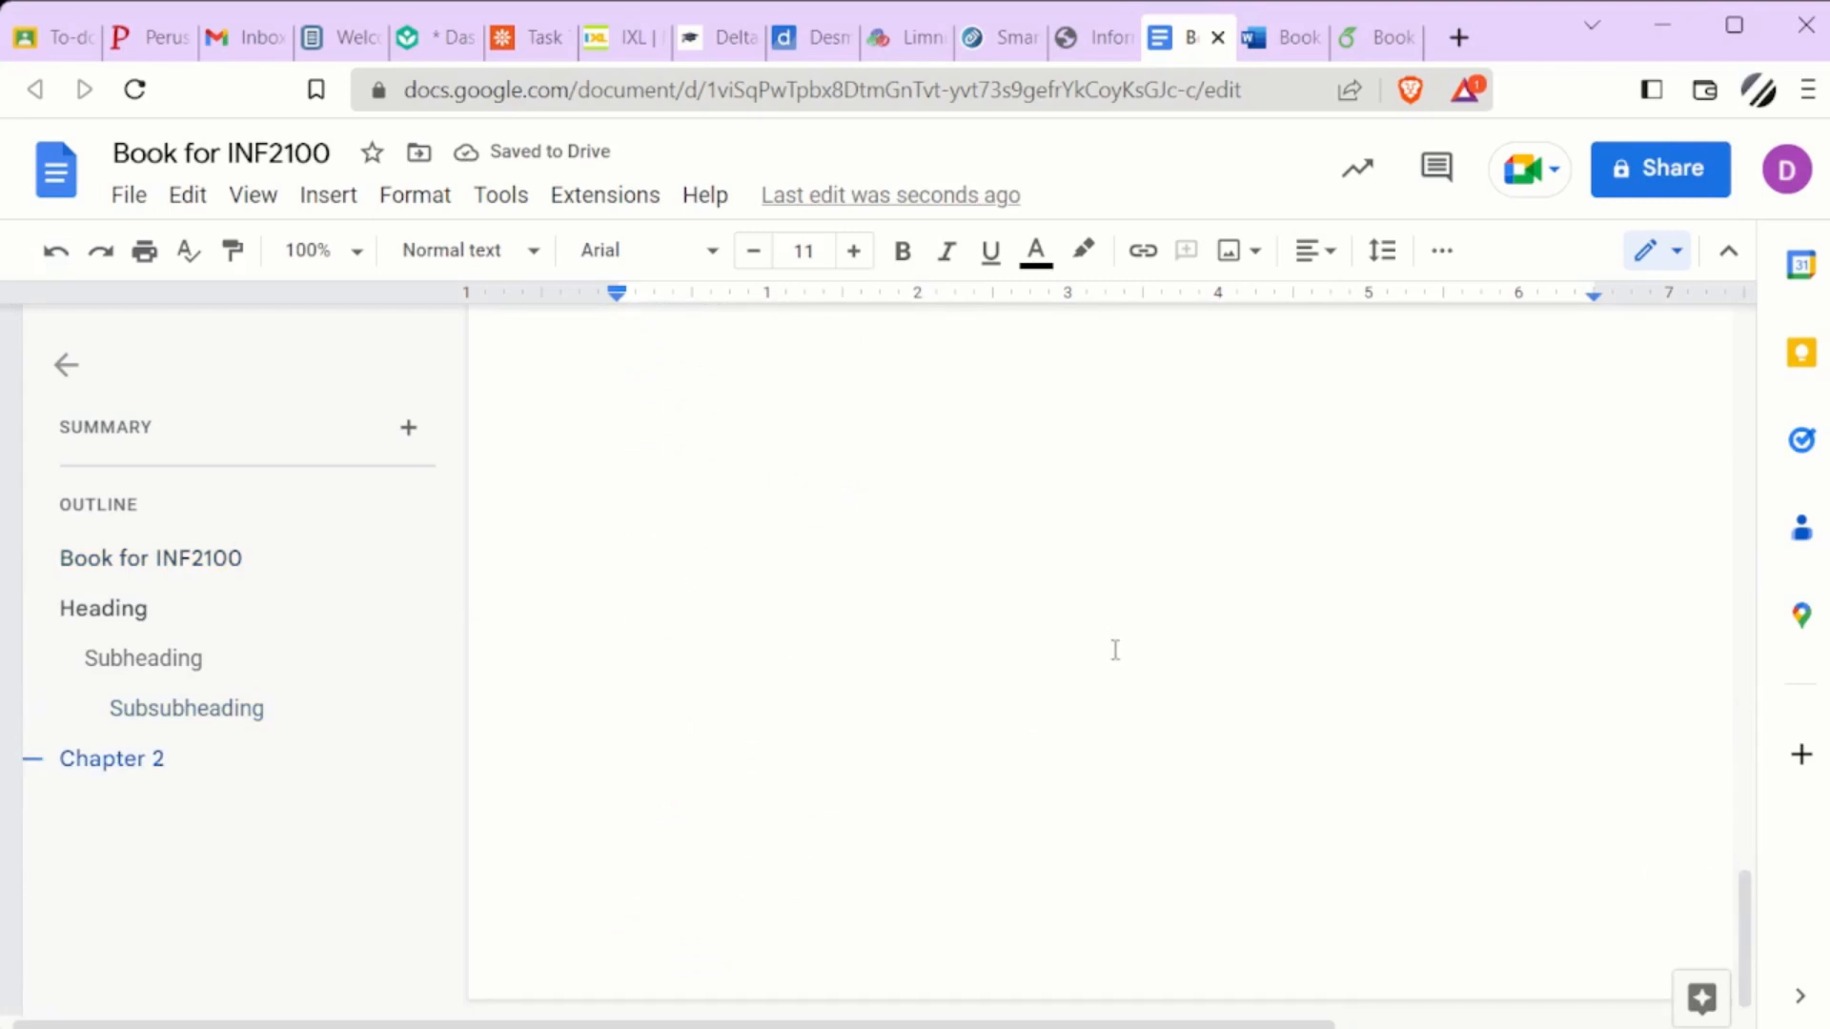
{"action": "scroll", "coordinate": [854, 715], "scroll_direction": "up", "scroll_amount": 5}
{"action": "scroll", "coordinate": [852, 810], "scroll_direction": "down", "scroll_amount": 5}
{"action": "left_click", "coordinate": [855, 895]}
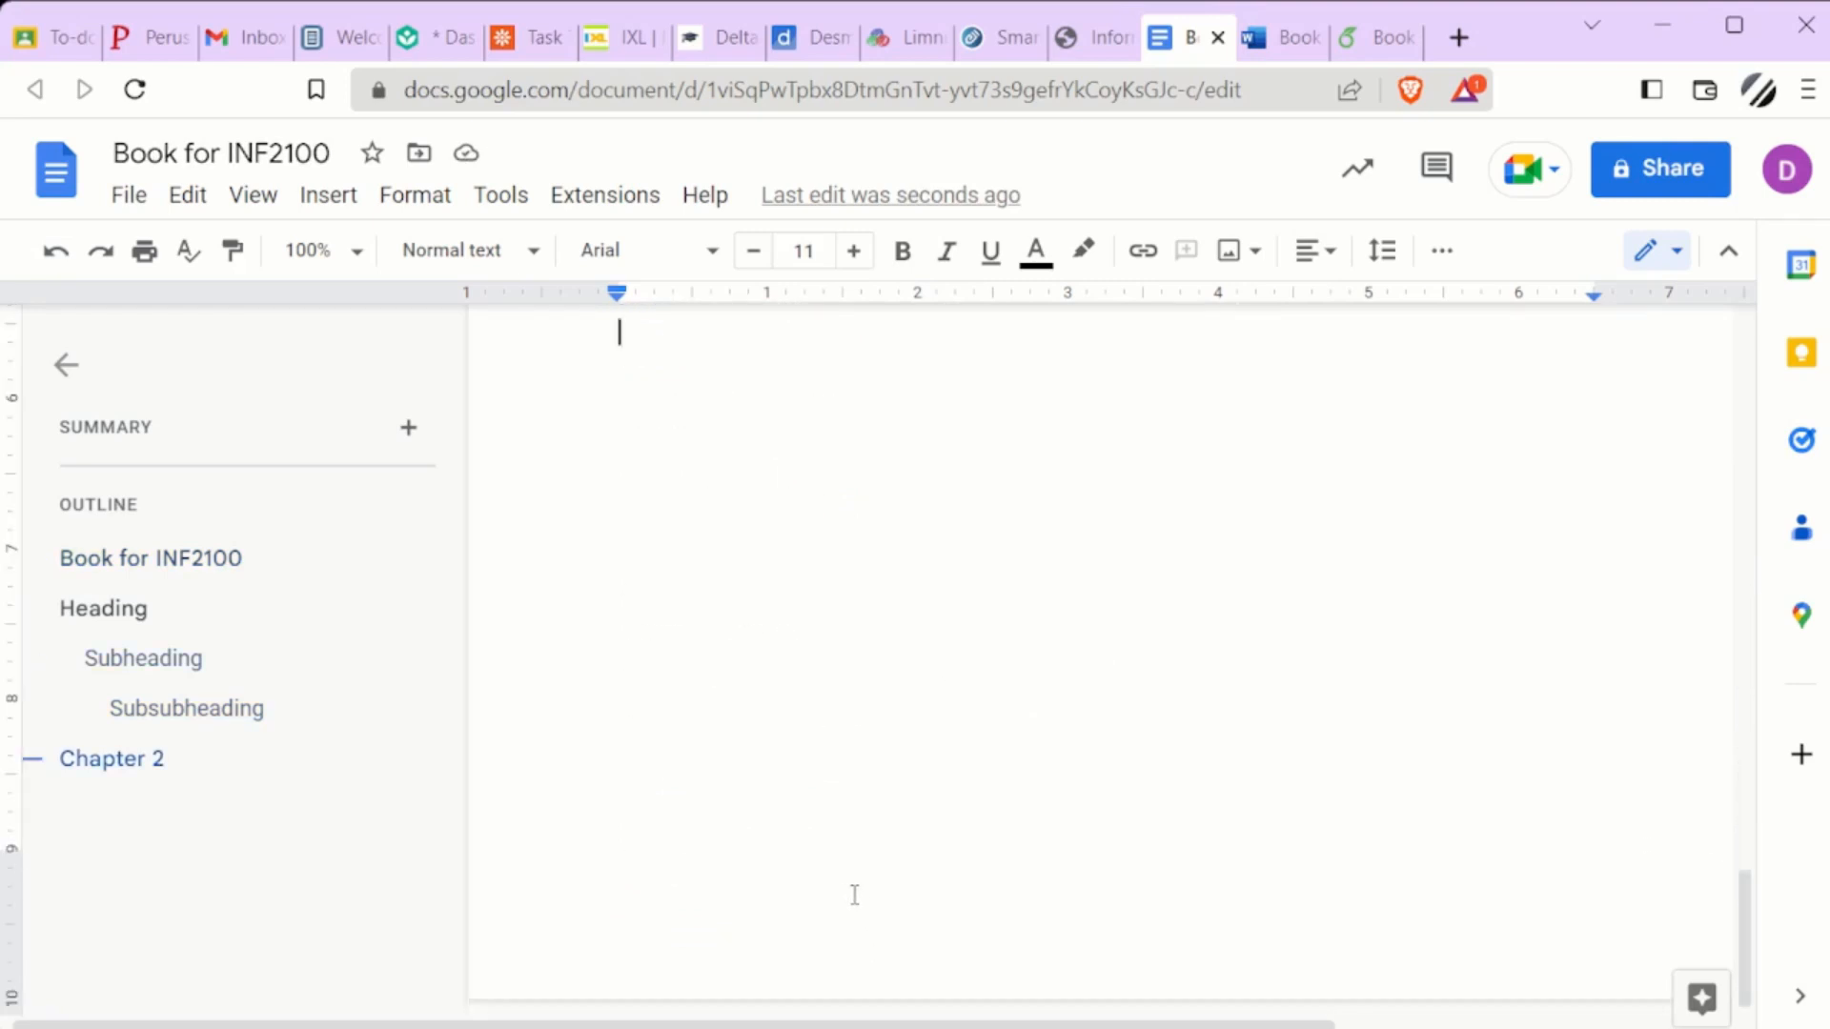
{"action": "scroll", "coordinate": [855, 895], "scroll_direction": "up", "scroll_amount": 2}
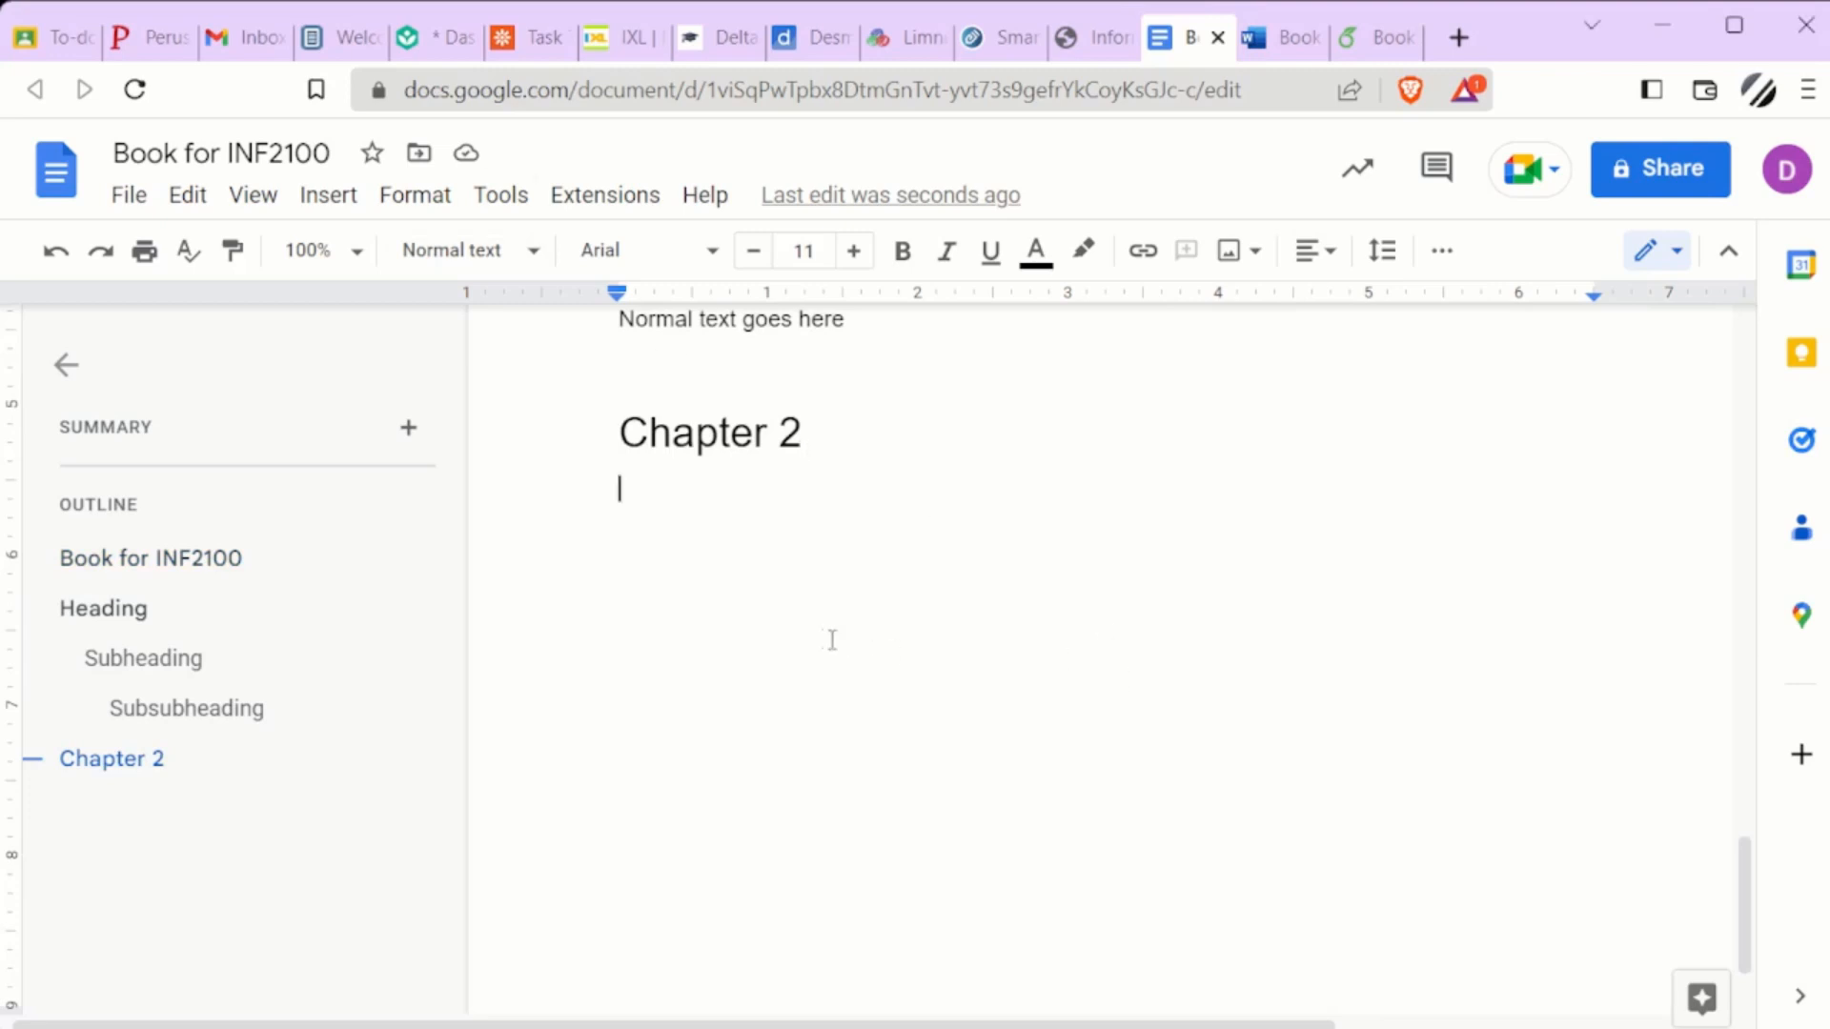
Paste the lorem ipsum filler text with its source formatting beneath the Chapter 2 heading and look through it
{"action": "key", "text": "ctrl+Return"}
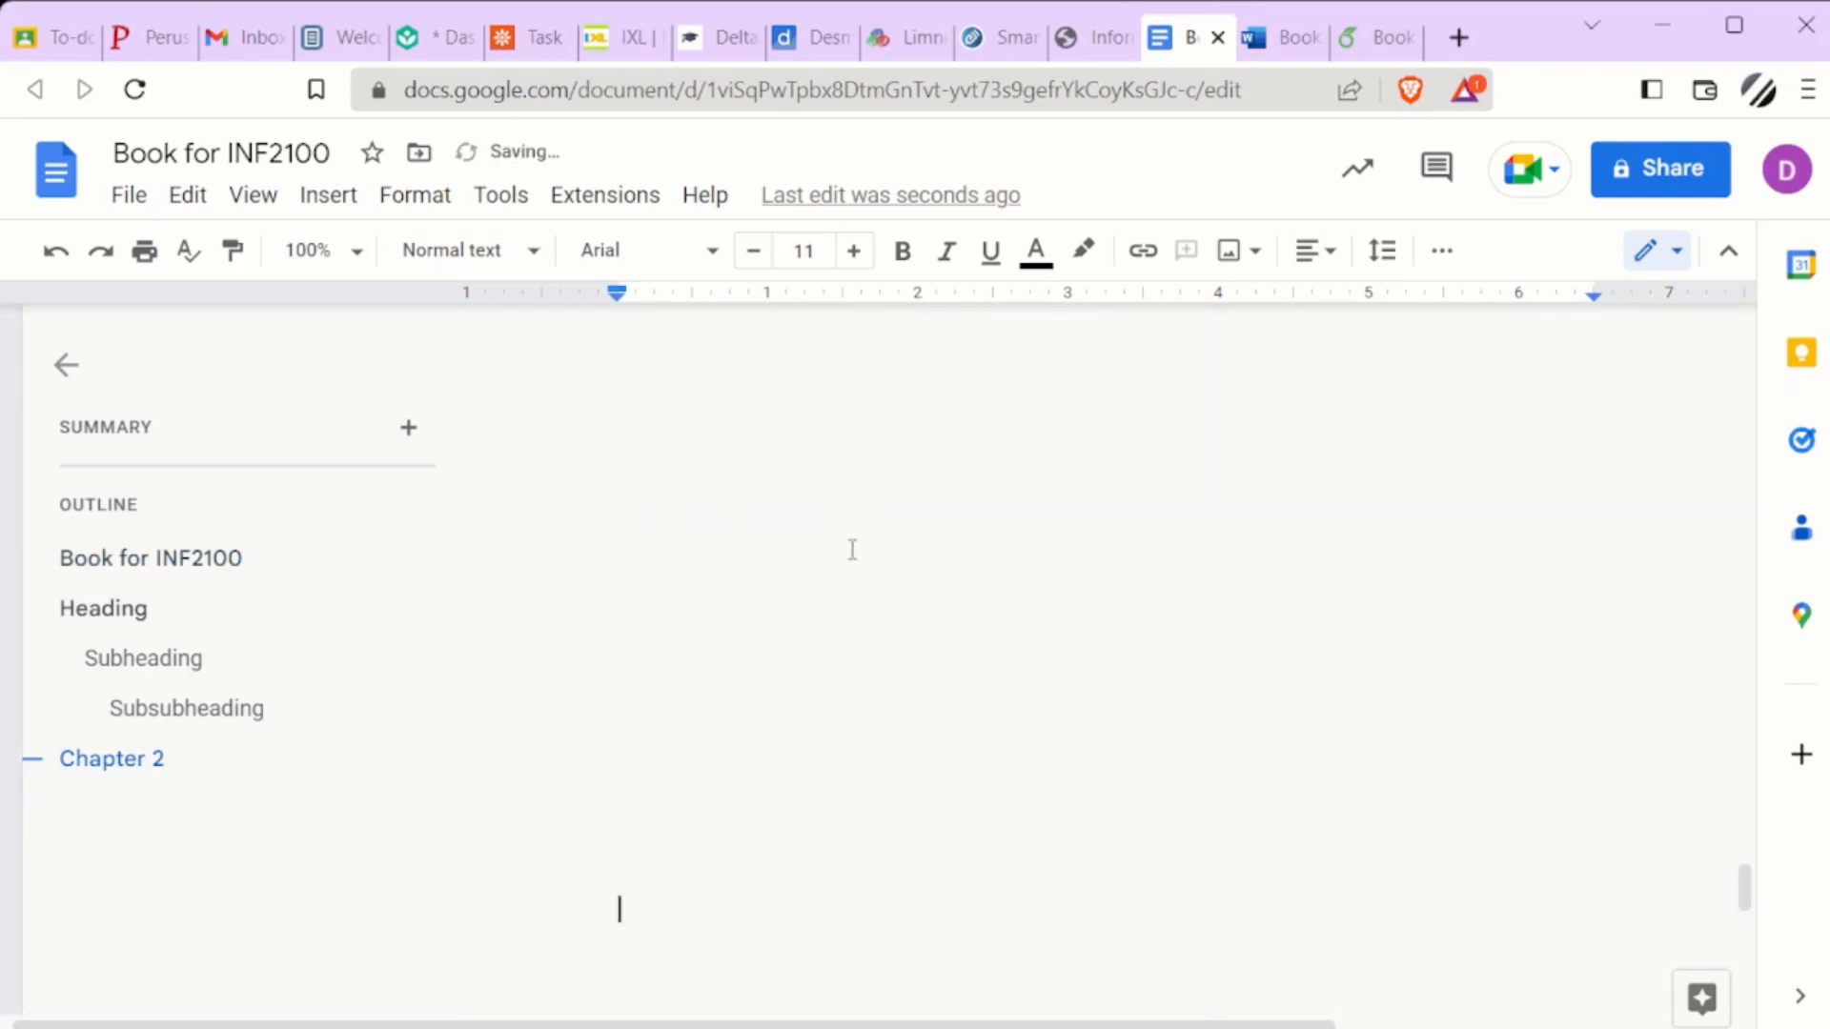
{"action": "left_click_drag", "start_coordinate": [1745, 890], "coordinate": [1745, 906]}
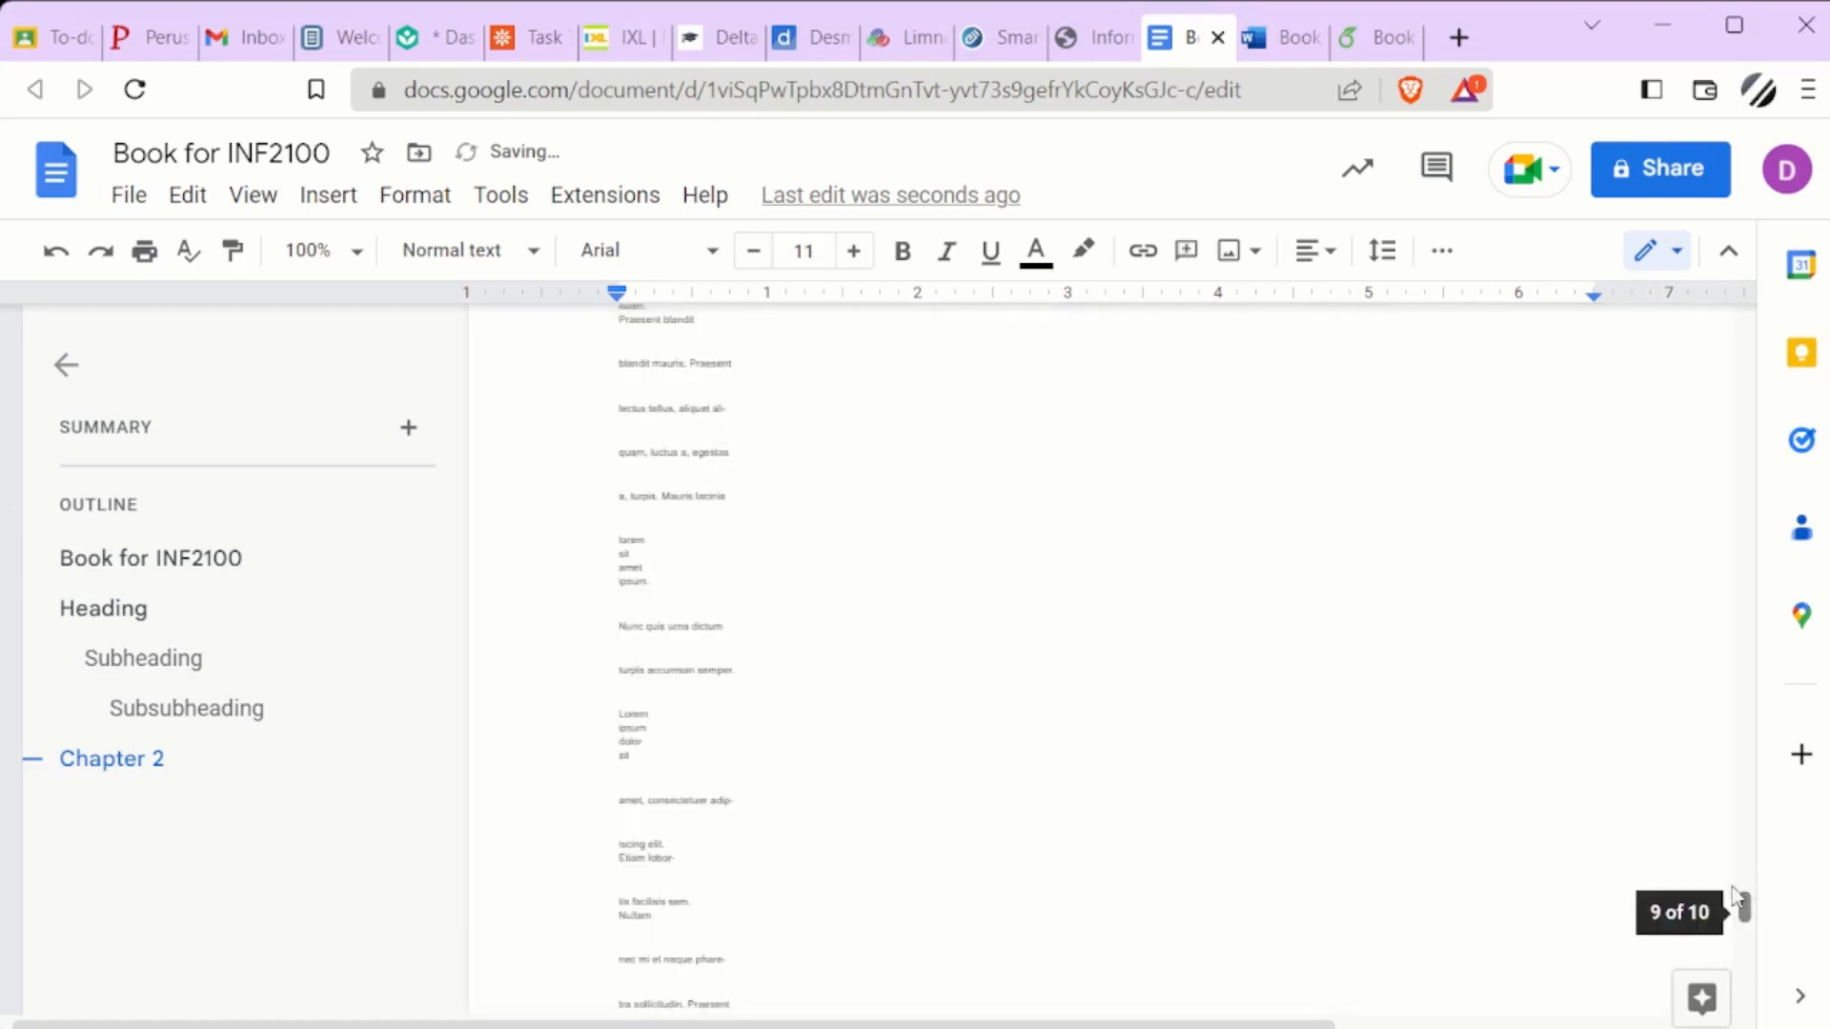
{"action": "scroll", "coordinate": [963, 691], "scroll_direction": "up", "scroll_amount": 5}
{"action": "scroll", "coordinate": [955, 679], "scroll_direction": "up", "scroll_amount": 15}
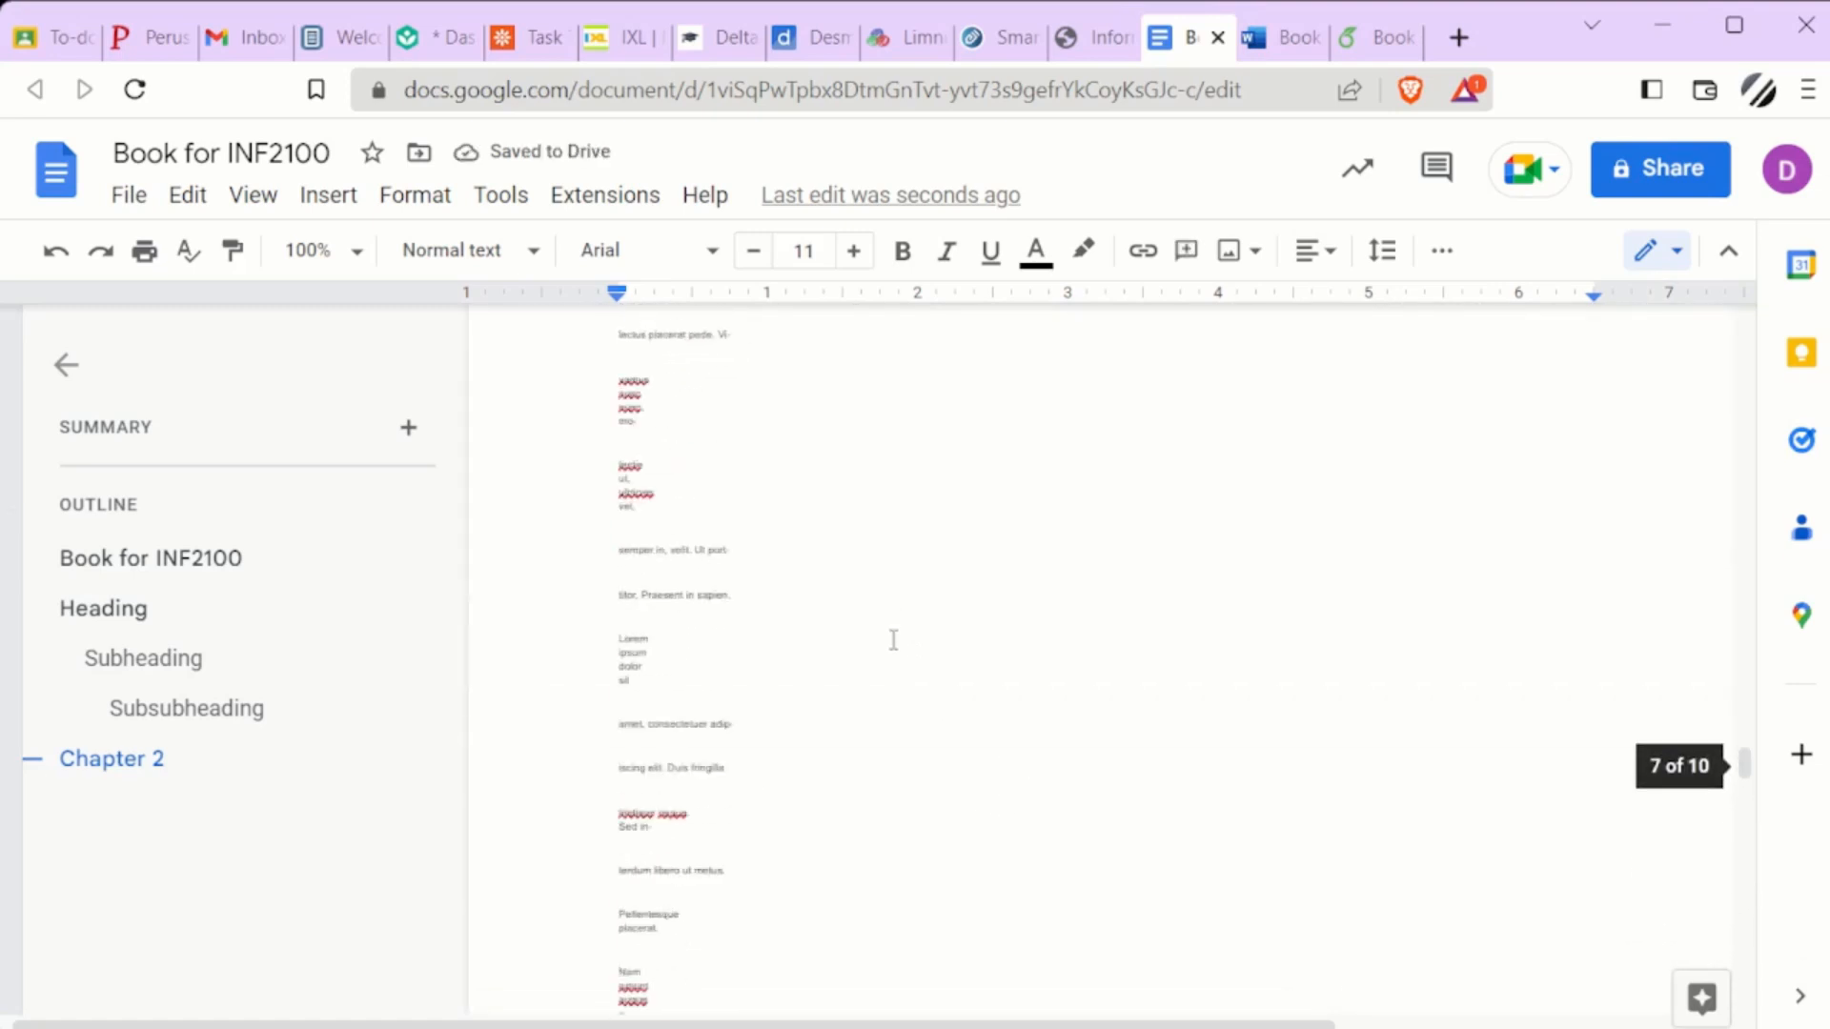
{"action": "scroll", "coordinate": [829, 600], "scroll_direction": "up", "scroll_amount": 4}
{"action": "scroll", "coordinate": [835, 615], "scroll_direction": "up", "scroll_amount": 6}
Undo the formatted paste and insert the lorem ipsum text beneath Chapter 2 as plain text instead
{"action": "key", "text": "ctrl+z"}
{"action": "scroll", "coordinate": [767, 516], "scroll_direction": "up", "scroll_amount": 20}
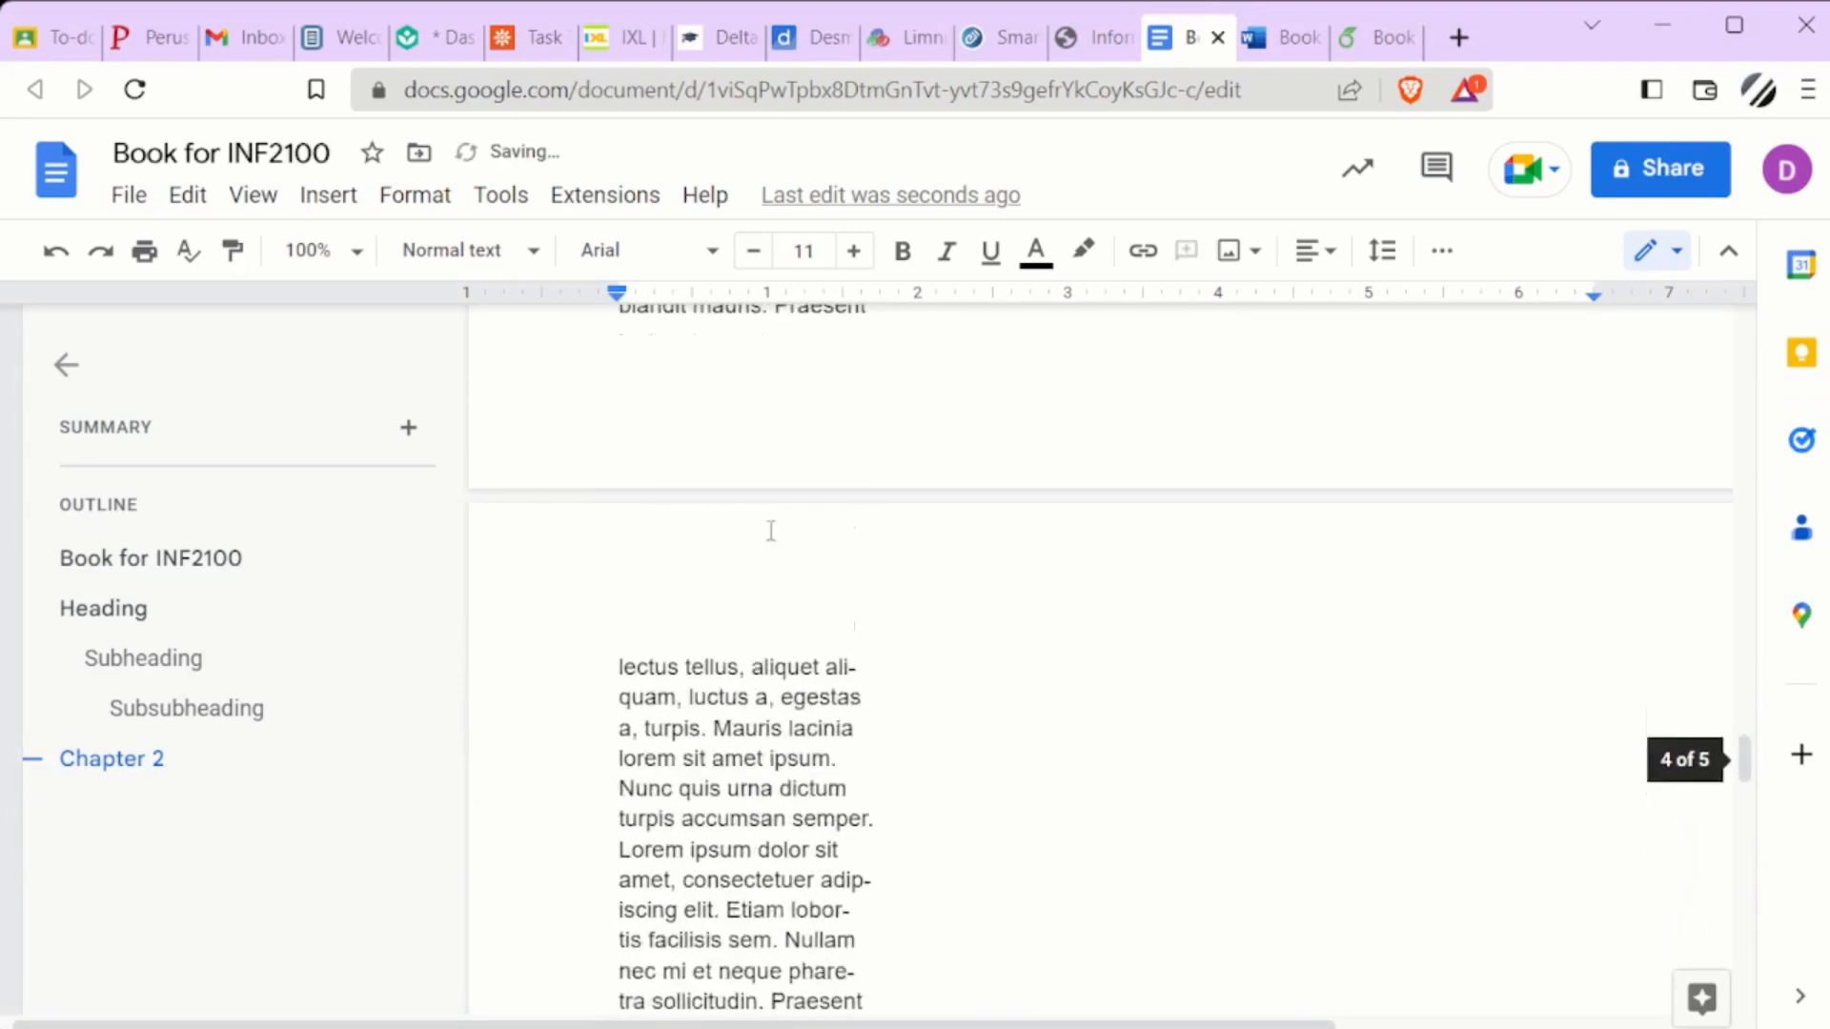
{"action": "scroll", "coordinate": [776, 513], "scroll_direction": "up", "scroll_amount": 10}
{"action": "scroll", "coordinate": [781, 502], "scroll_direction": "down", "scroll_amount": 8}
{"action": "scroll", "coordinate": [731, 556], "scroll_direction": "down", "scroll_amount": 8}
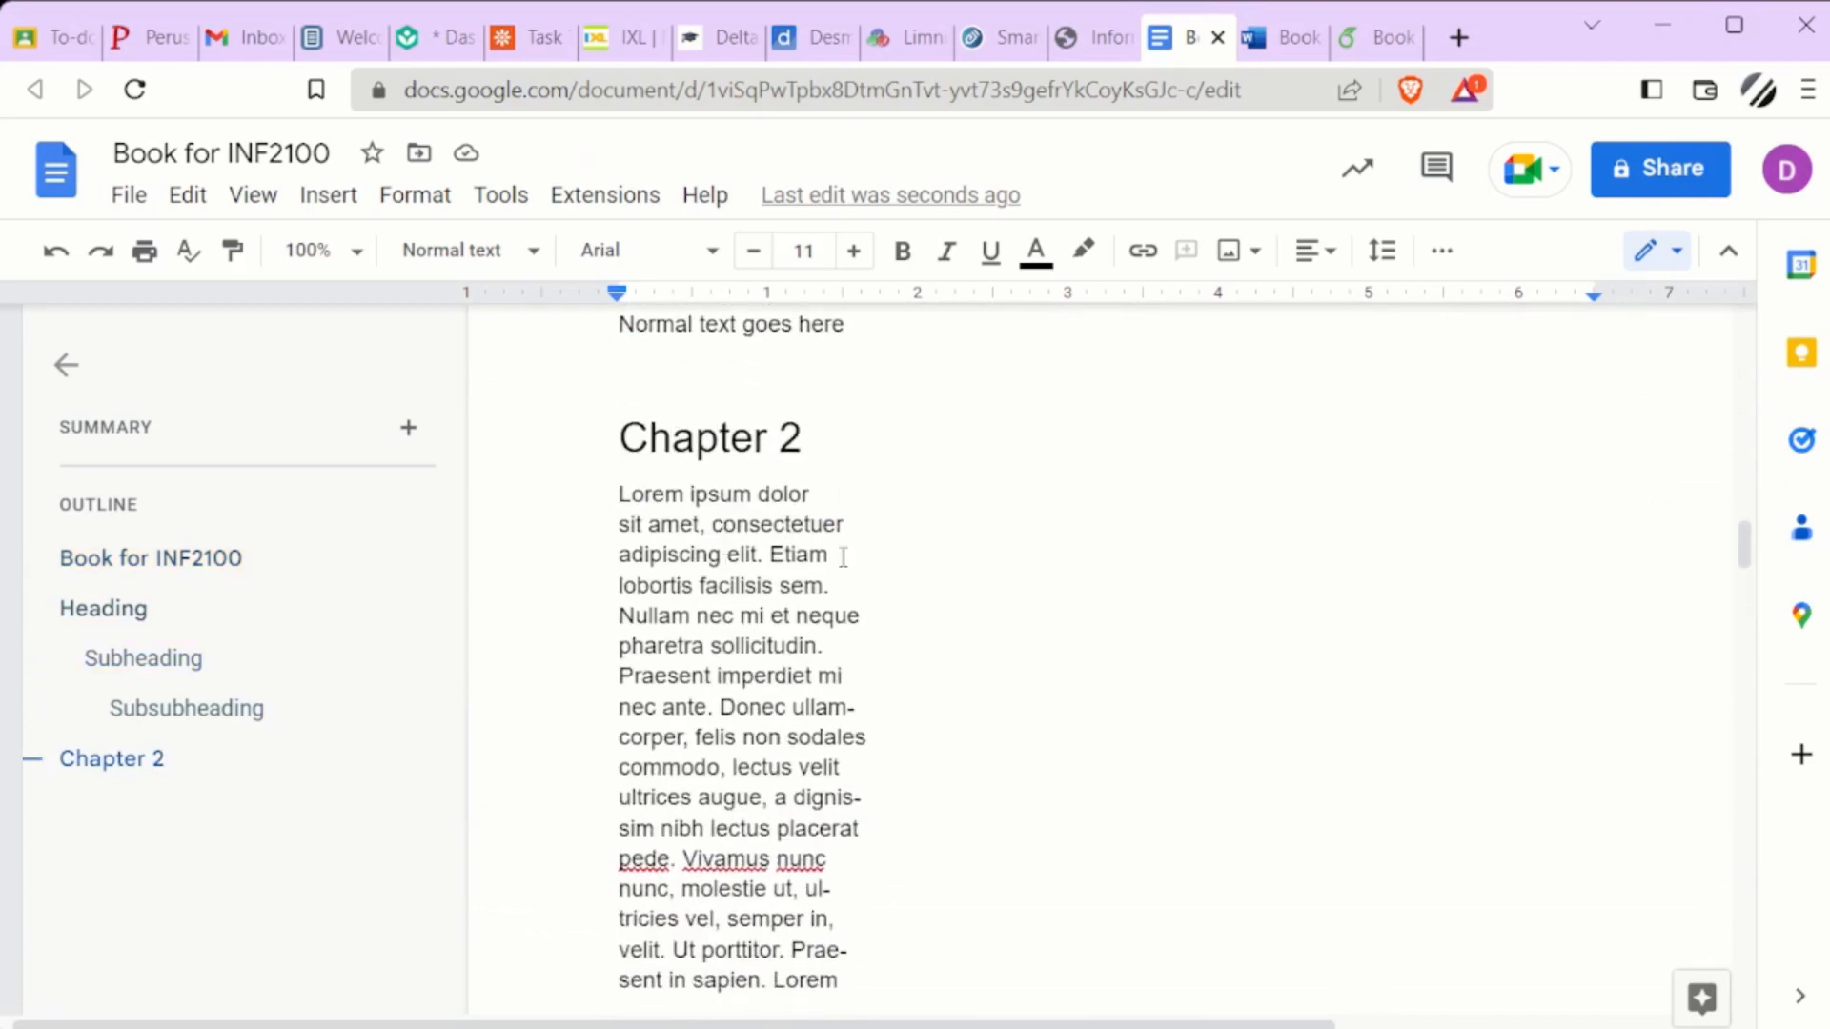
Join the broken lines at the start of the Chapter 2 text into one continuous paragraph through "lectus velit"
{"action": "left_click_drag", "start_coordinate": [855, 530], "coordinate": [867, 486]}
{"action": "left_click", "coordinate": [863, 476]}
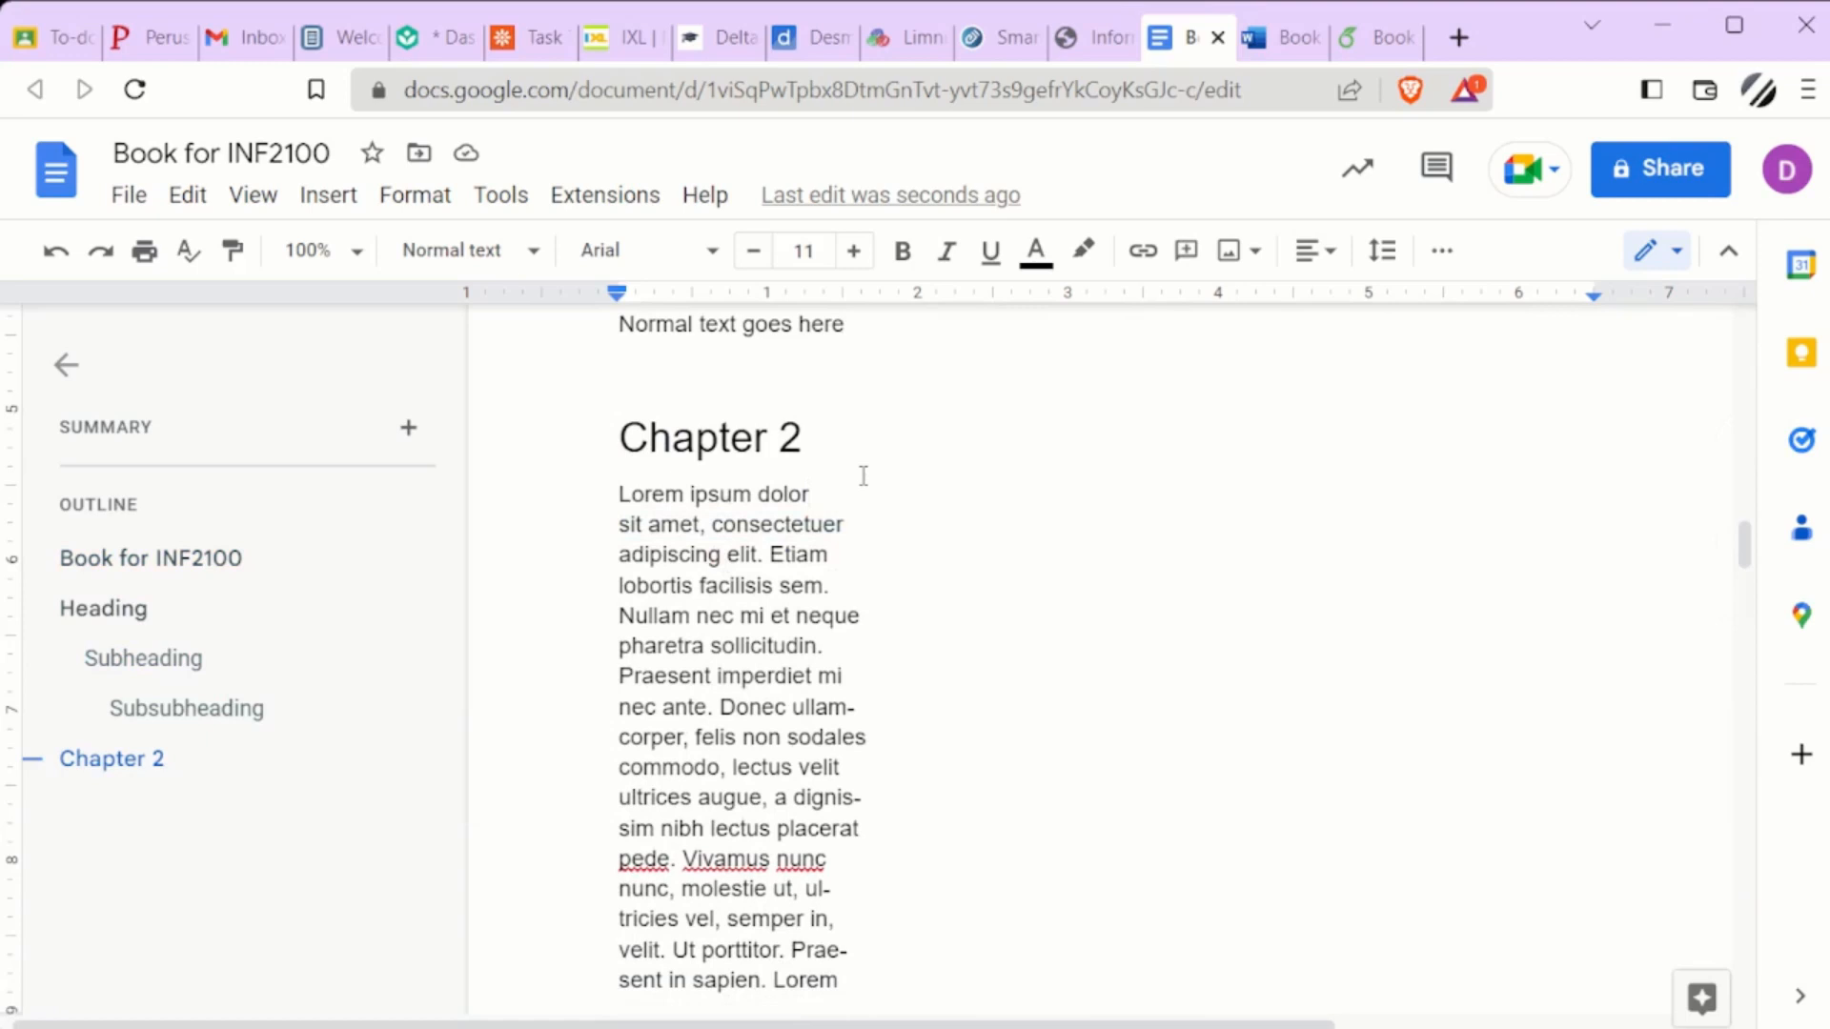
{"action": "key", "text": "Delete"}
{"action": "key", "text": "End"}
{"action": "key", "text": "Delete"}
{"action": "key", "text": "End"}
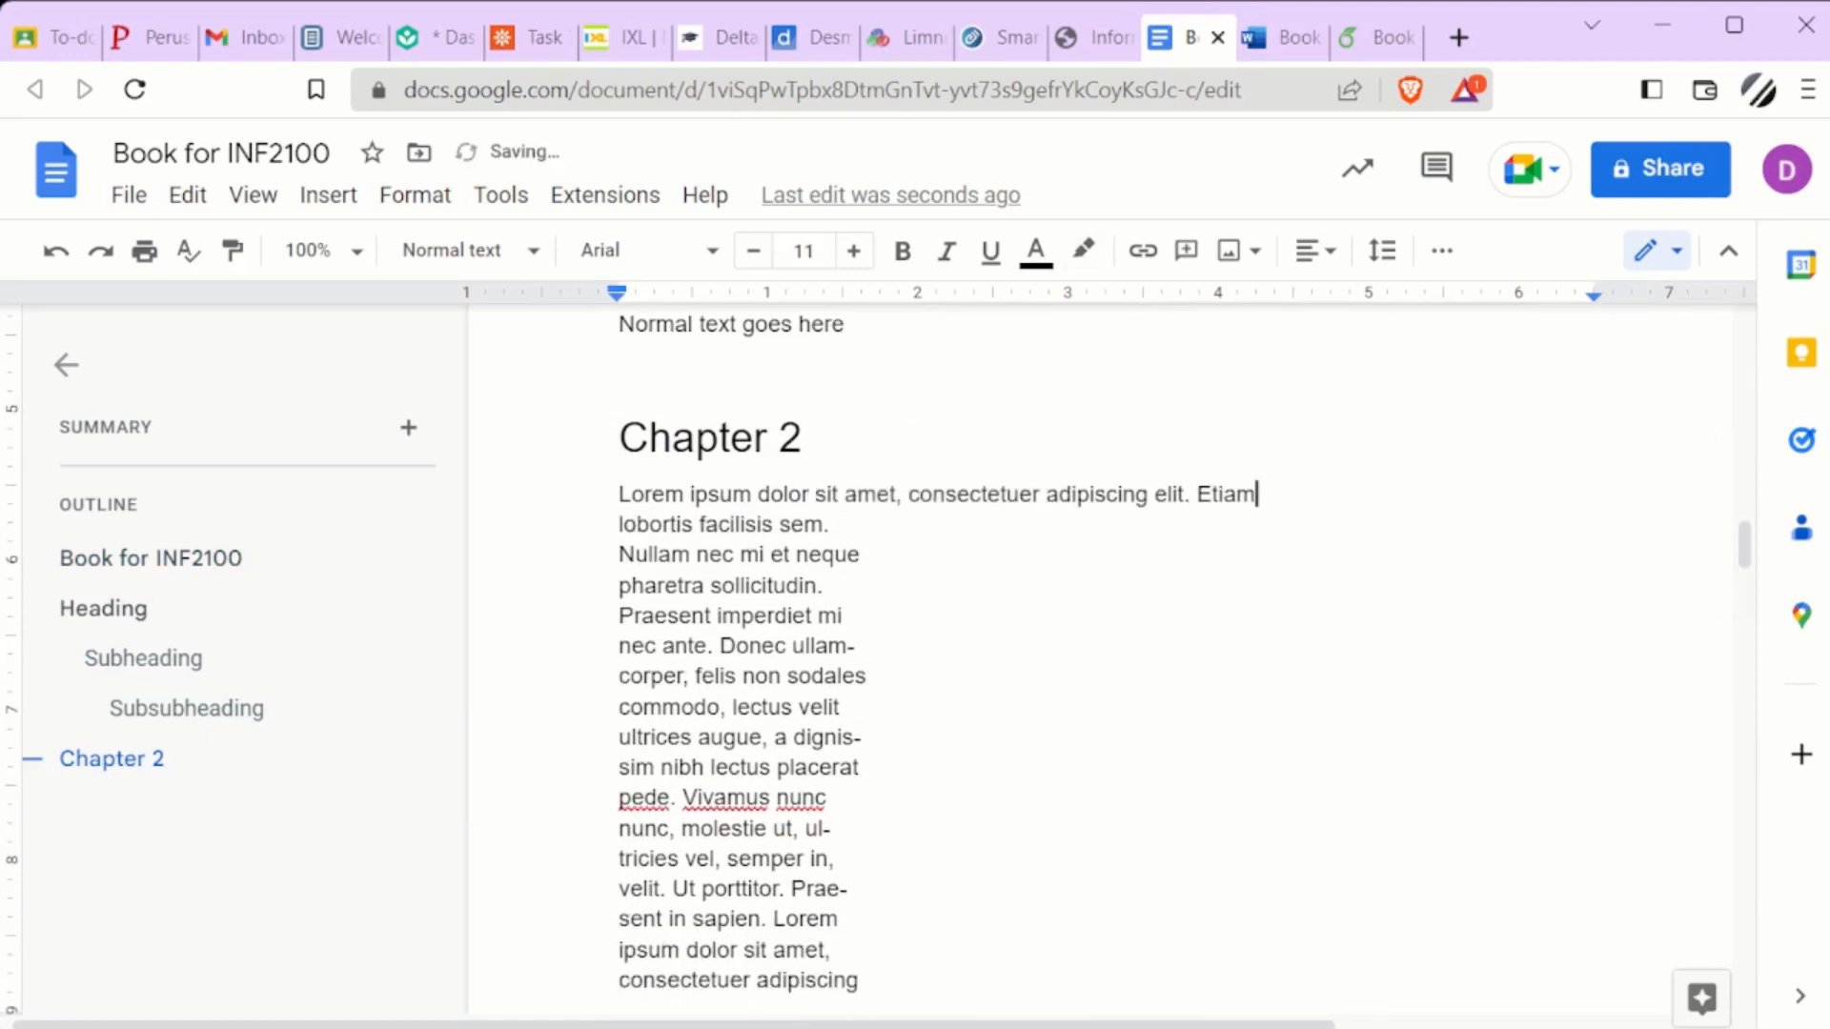
{"action": "key", "text": "Delete"}
{"action": "key", "text": "End"}
{"action": "key", "text": "Delete"}
{"action": "key", "text": "End"}
{"action": "key", "text": "End"}
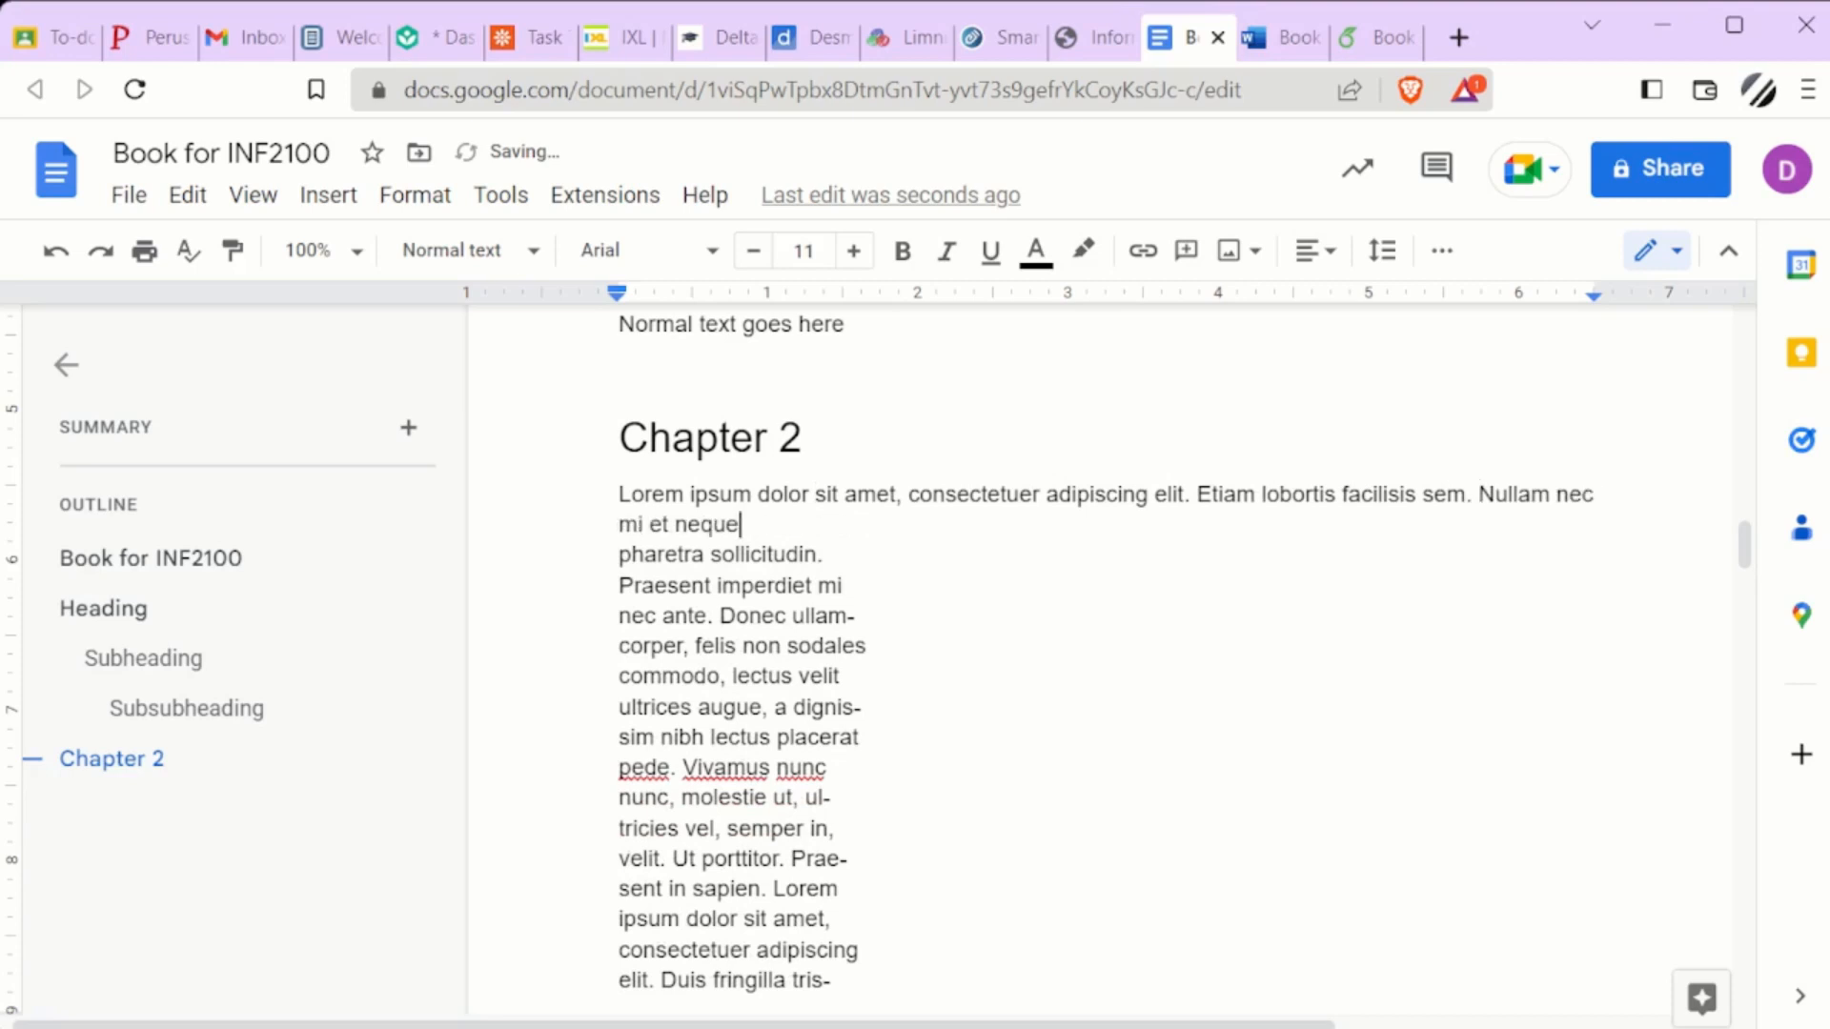
{"action": "key", "text": "Delete"}
{"action": "key", "text": "End"}
{"action": "key", "text": "Delete"}
{"action": "key", "text": "End"}
{"action": "key", "text": "Delete"}
{"action": "key", "text": "End"}
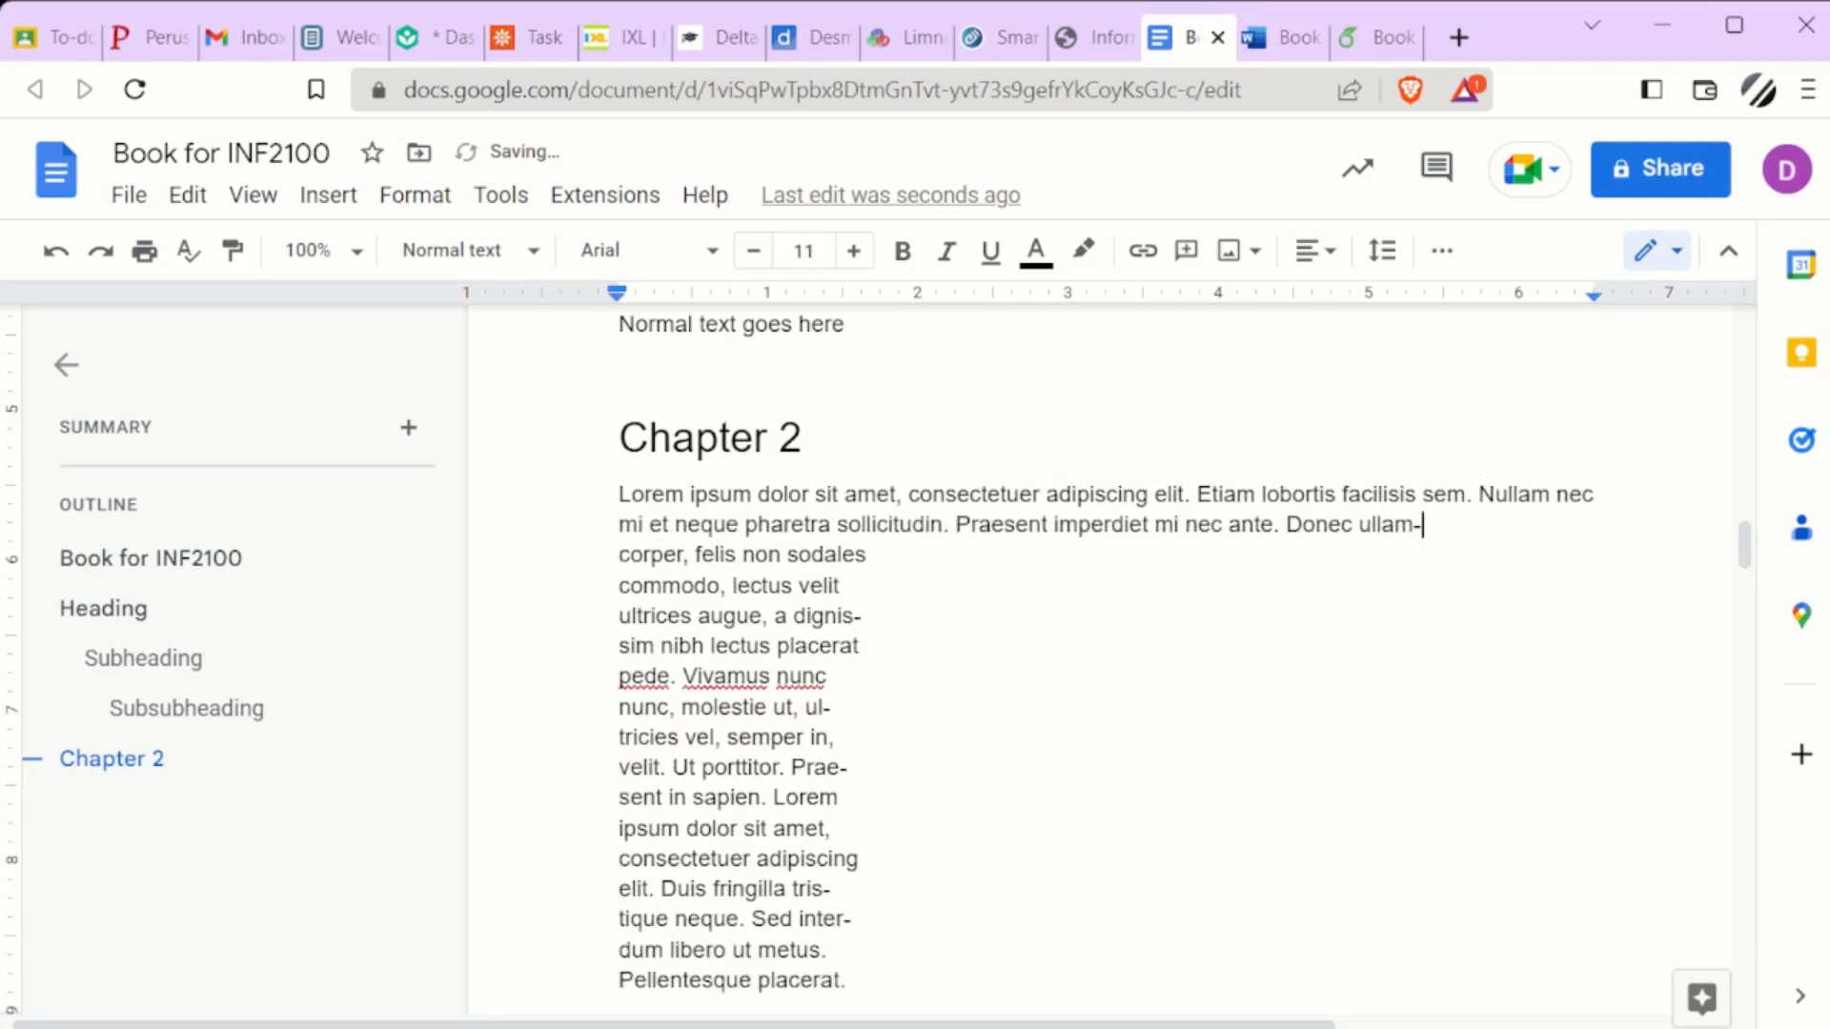
{"action": "key", "text": "Delete"}
{"action": "key", "text": "End"}
{"action": "key", "text": "End"}
{"action": "key", "text": "End"}
{"action": "key", "text": "Delete"}
Join the following lines to the paragraph through "nunc nunc, molestie ut, ul-", restoring the letter deleted from "pede"
{"action": "key", "text": "End"}
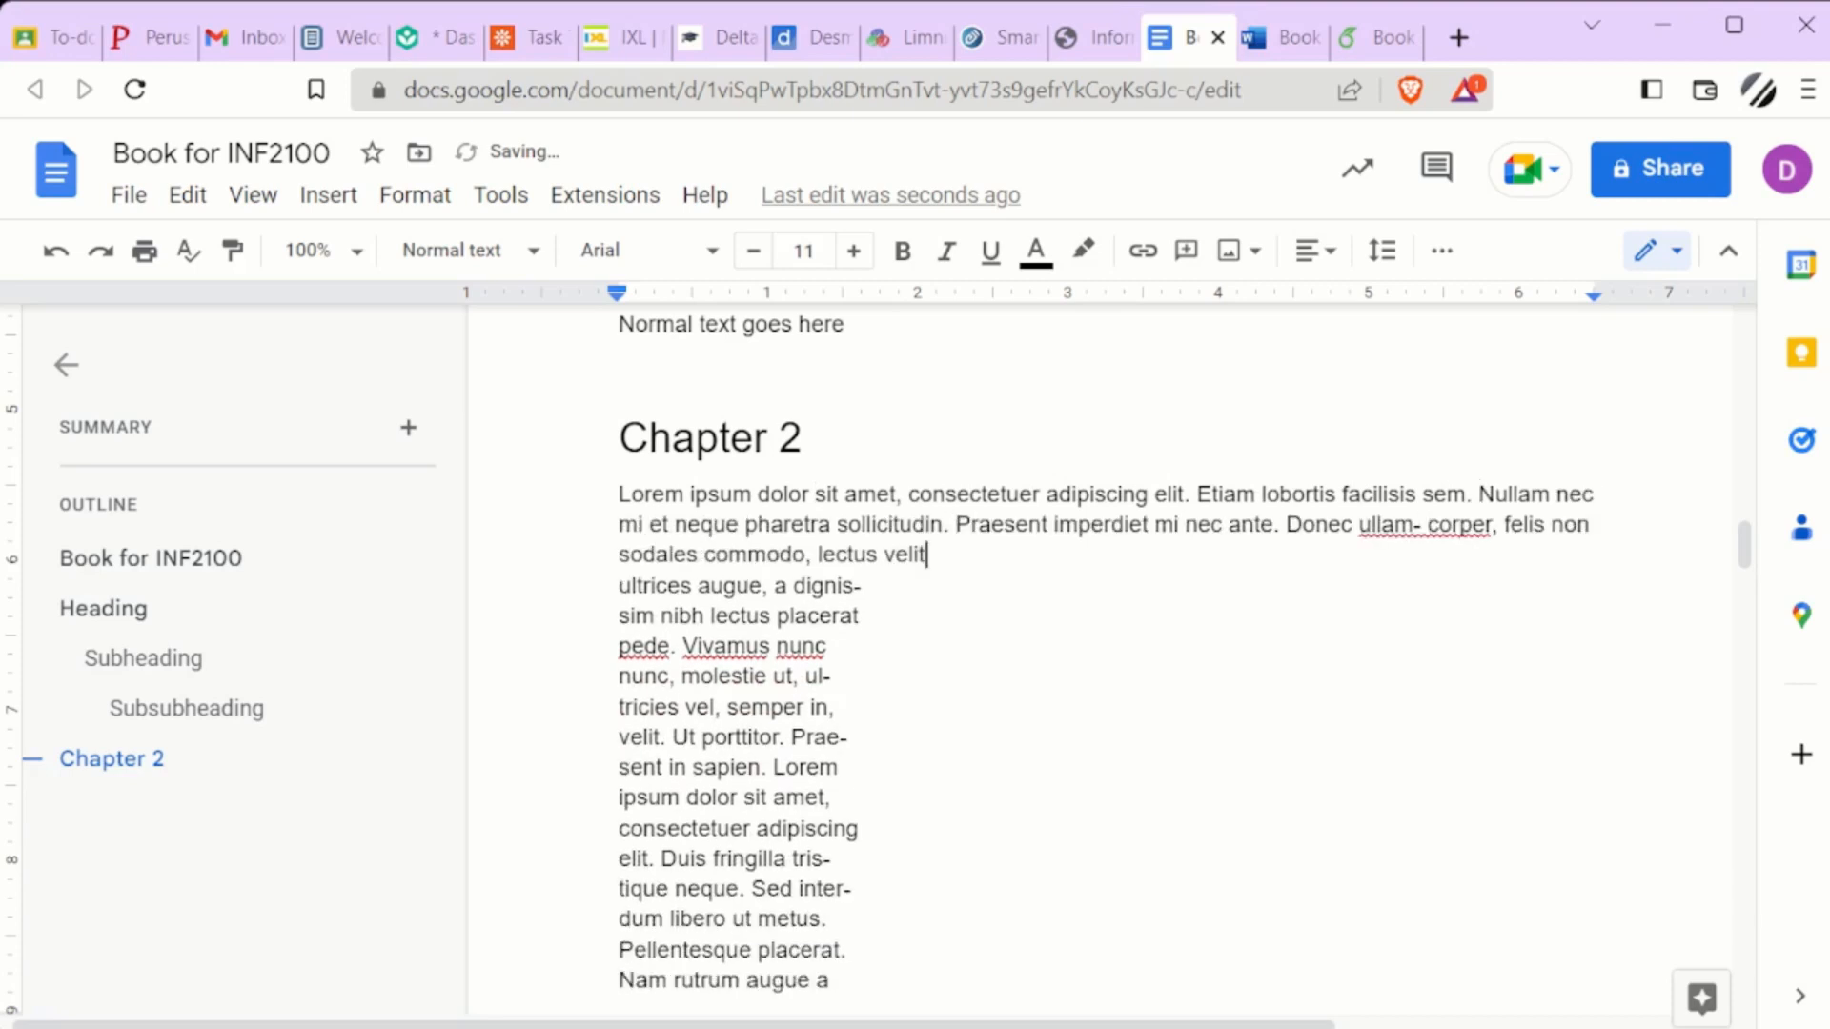
{"action": "key", "text": "Delete"}
{"action": "key", "text": "End"}
{"action": "key", "text": "Delete"}
{"action": "key", "text": "End"}
{"action": "key", "text": "Delete"}
{"action": "key", "text": "Right"}
{"action": "key", "text": "Delete"}
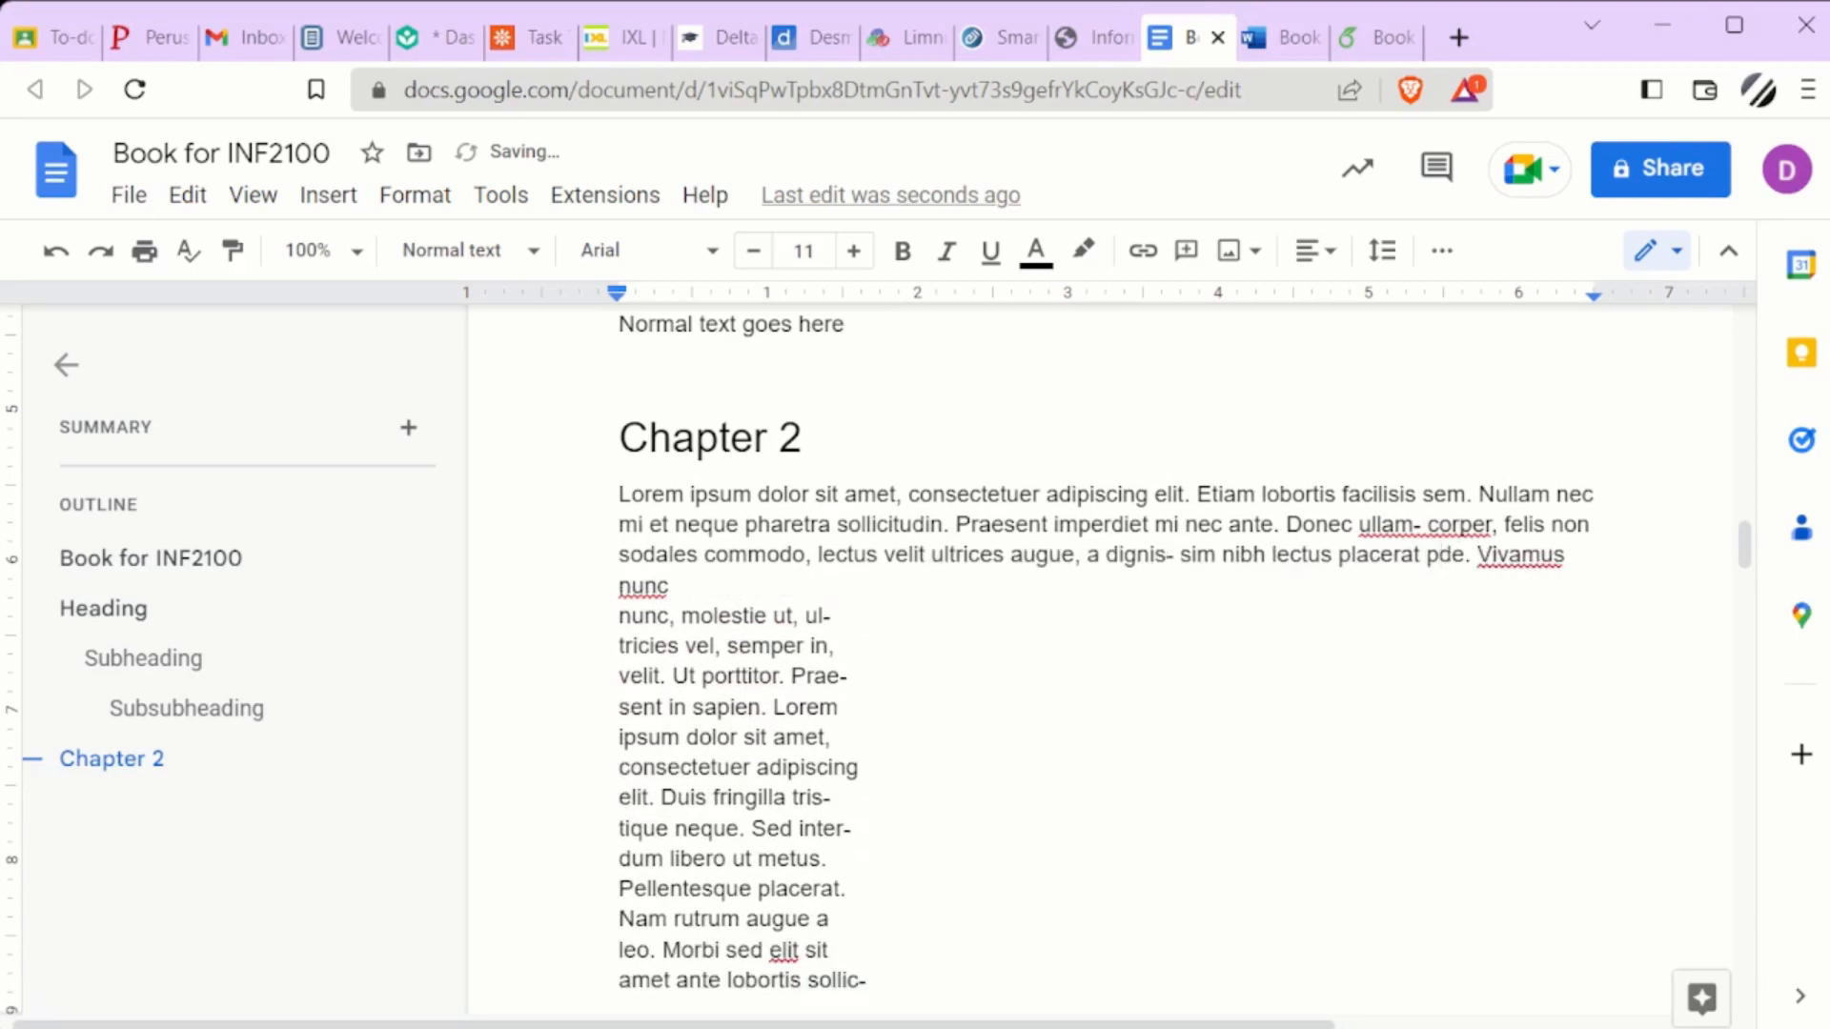
{"action": "key", "text": "ctrl+z"}
{"action": "key", "text": "Down"}
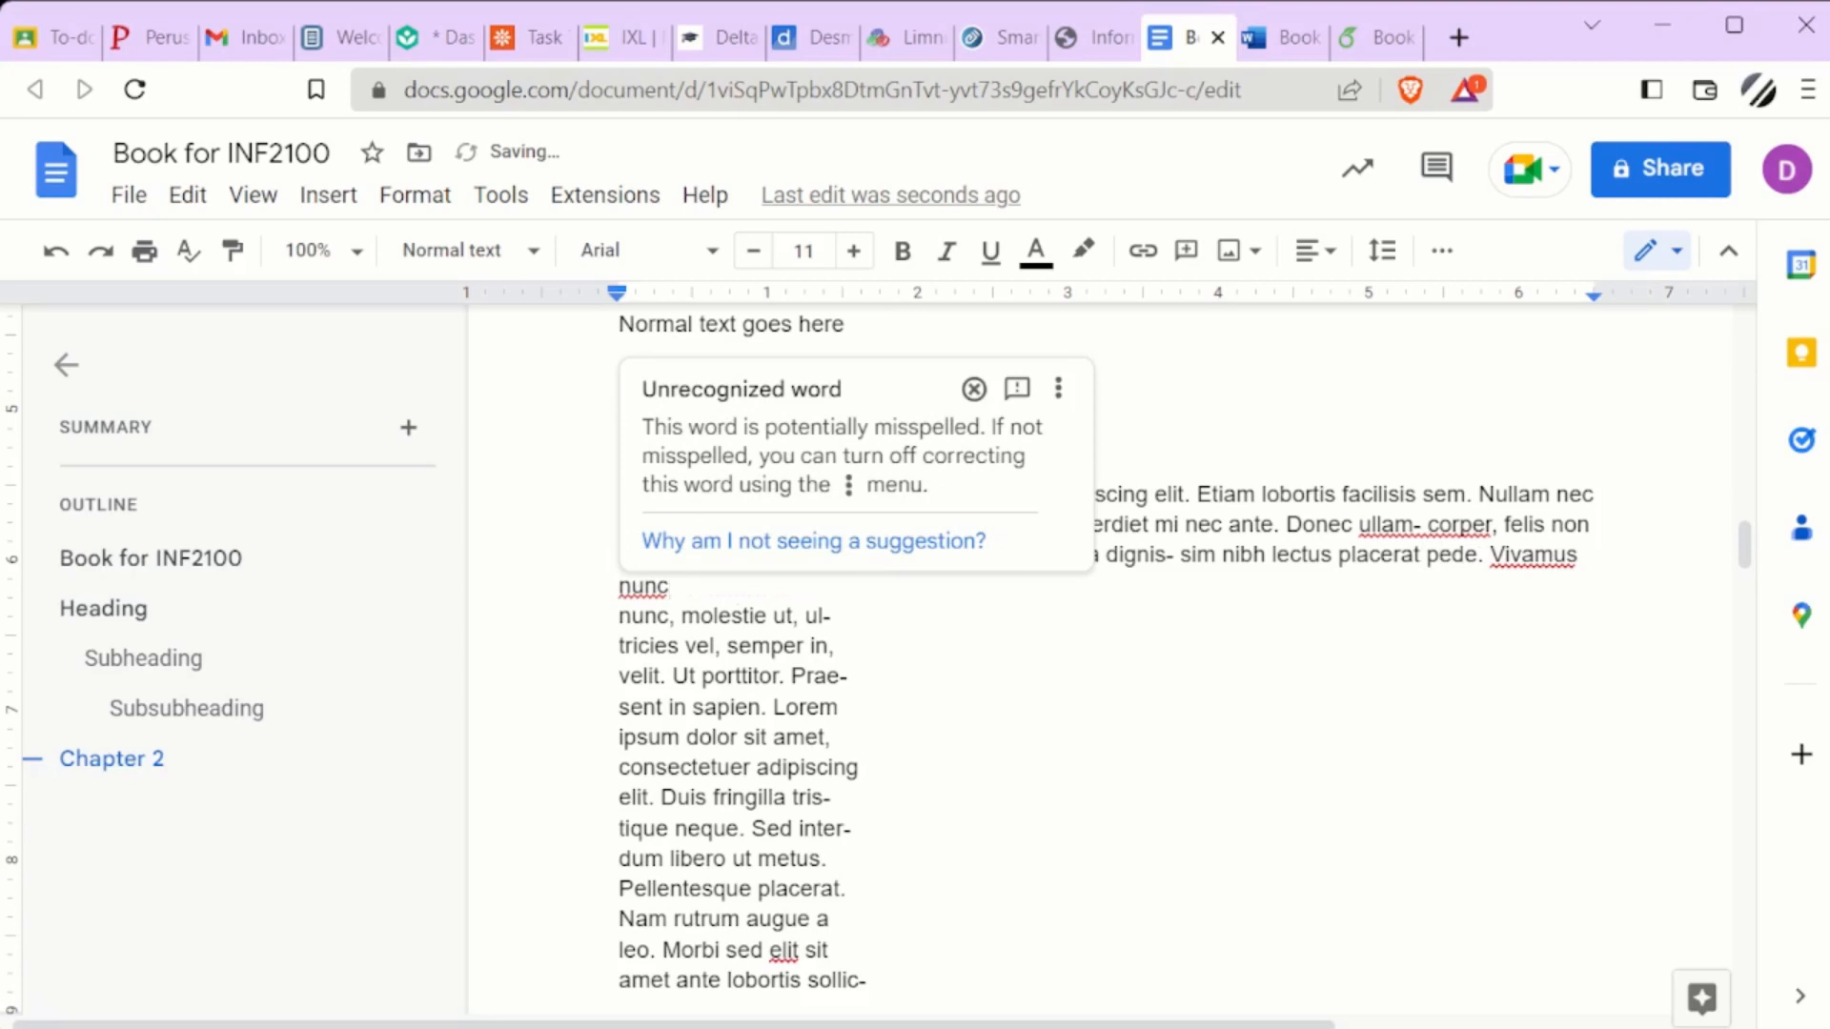
{"action": "key", "text": "Delete"}
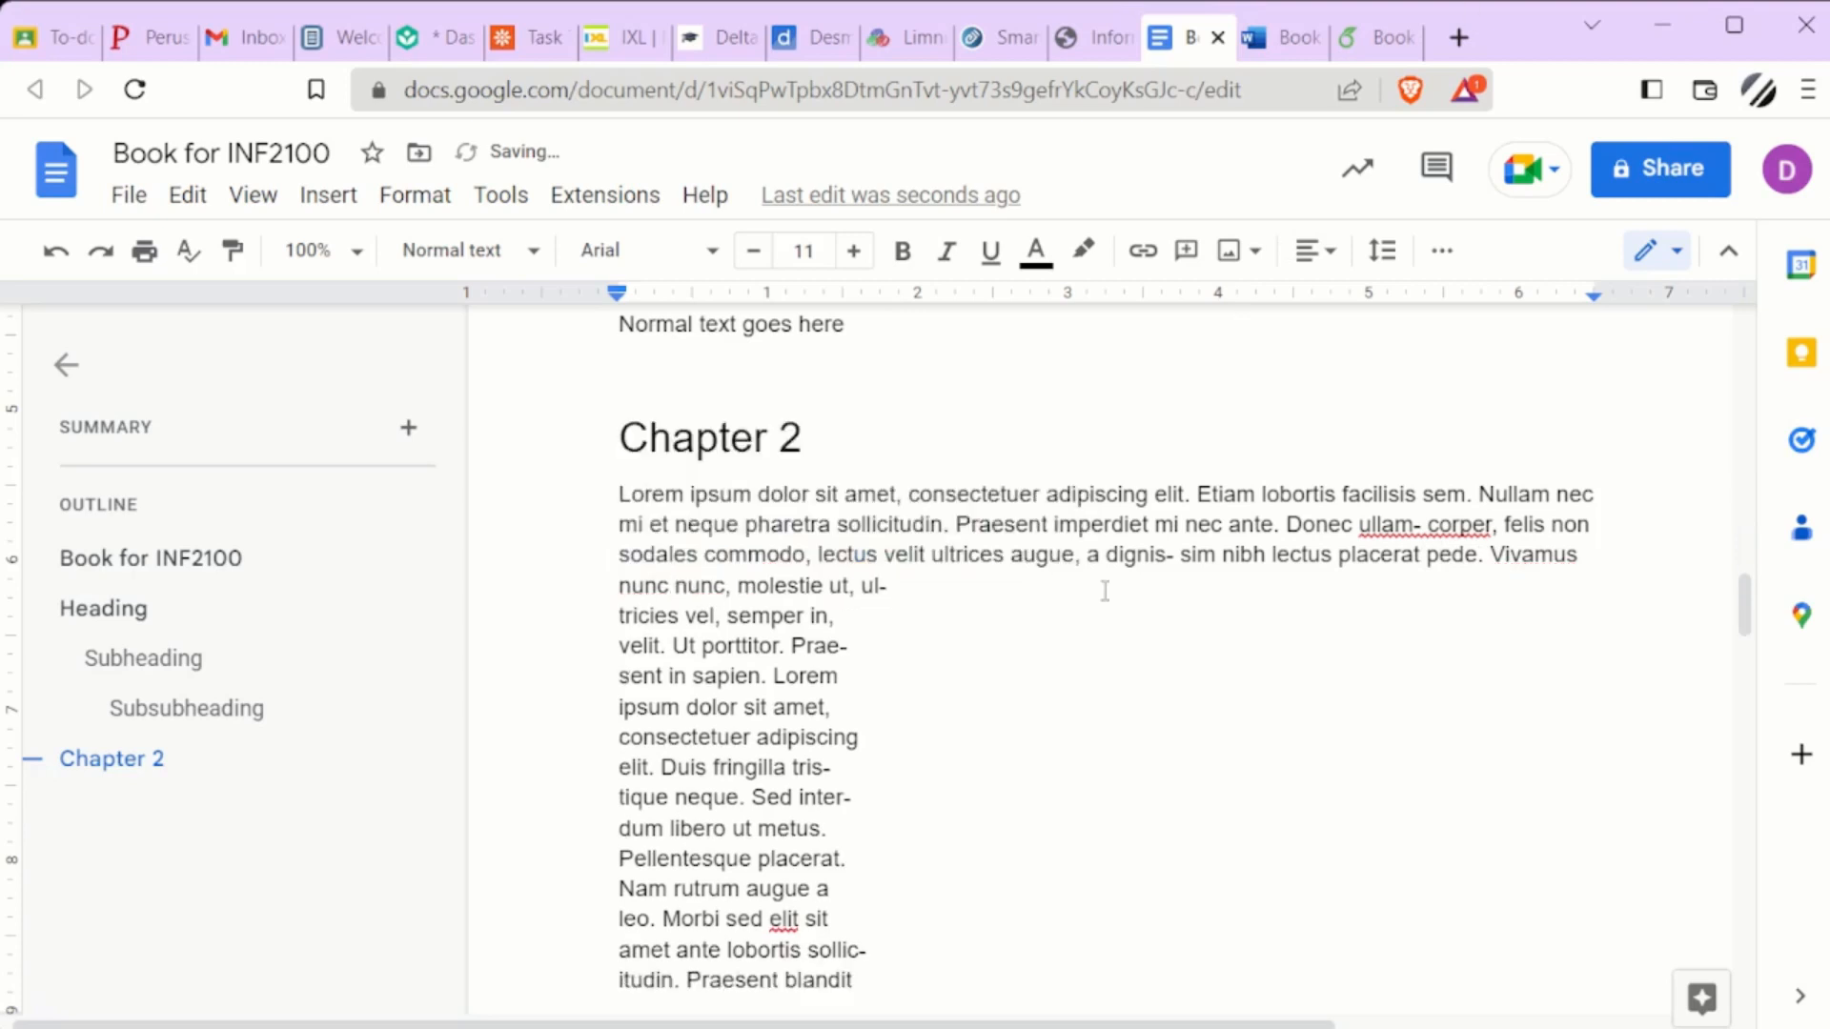
Add blank lines after "velit. Ut porttitor. Prae-" and write "Quotation." on its own line between them
{"action": "left_click", "coordinate": [1115, 588]}
{"action": "left_click", "coordinate": [935, 633]}
{"action": "key", "text": "Return"}
{"action": "key", "text": "Return"}
{"action": "key", "text": "Return"}
{"action": "key", "text": "Up"}
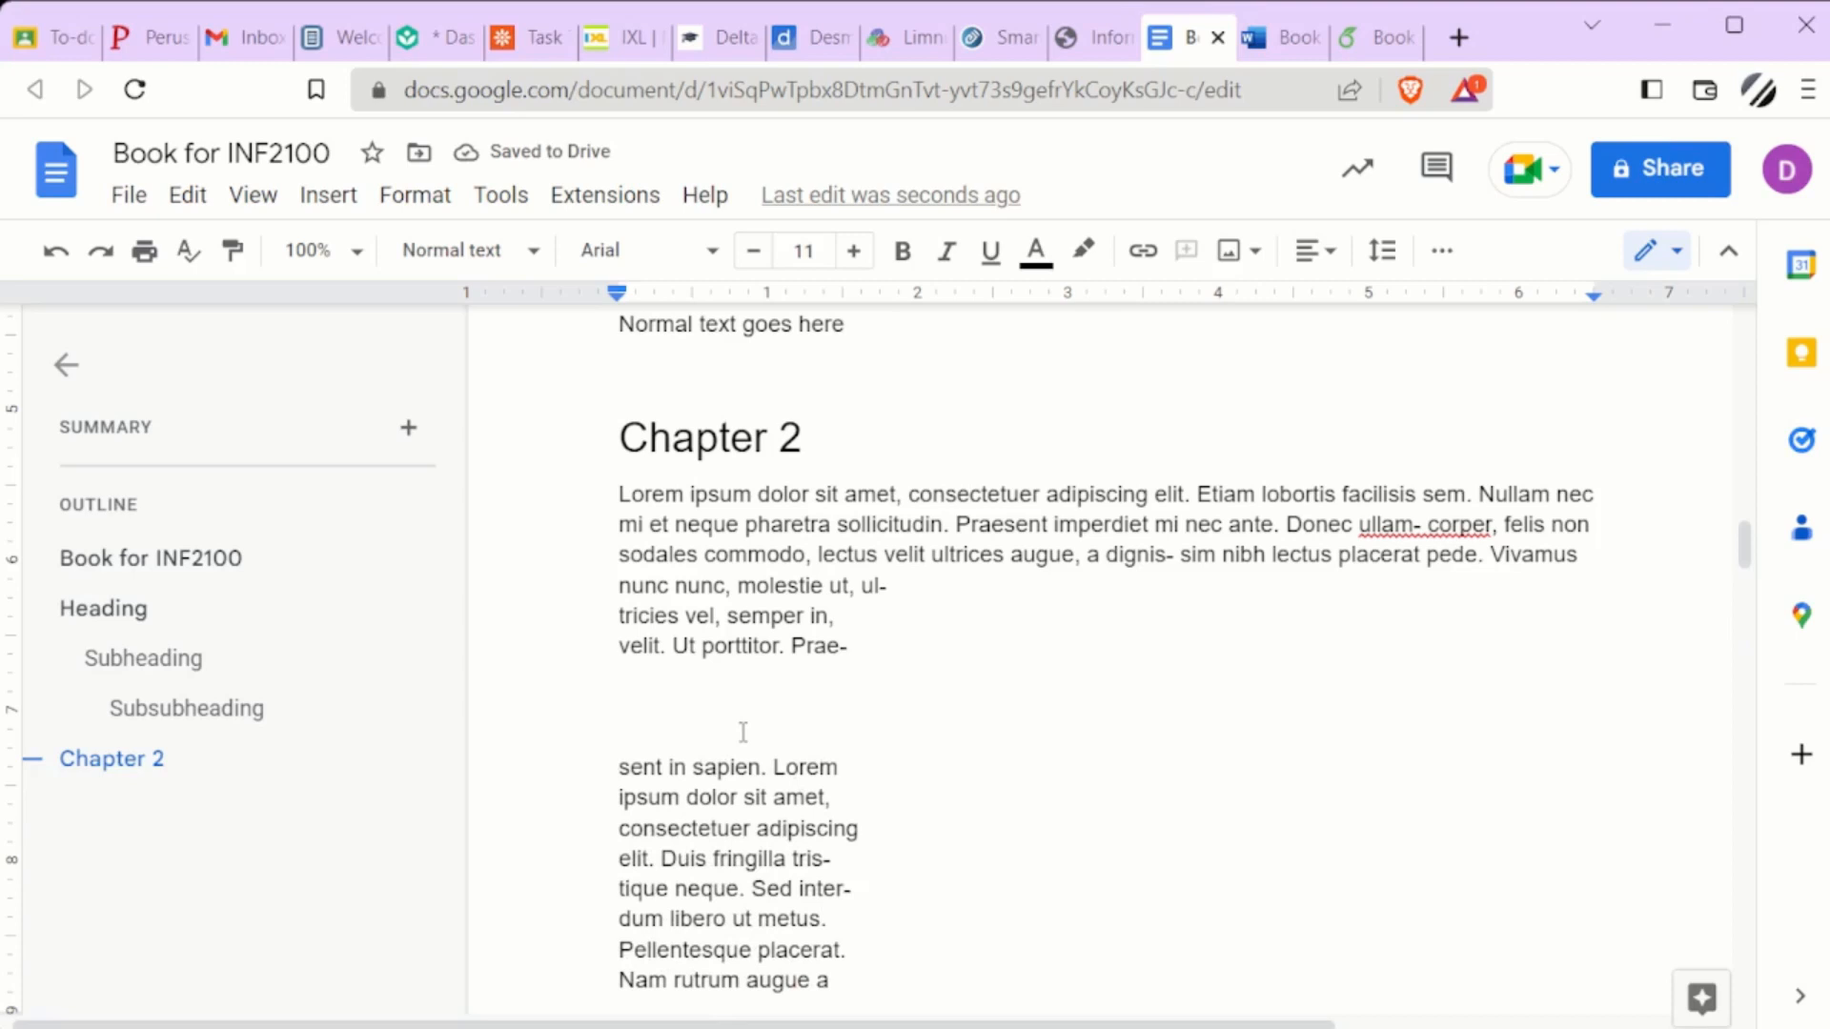
{"action": "type", "text": "Quo"}
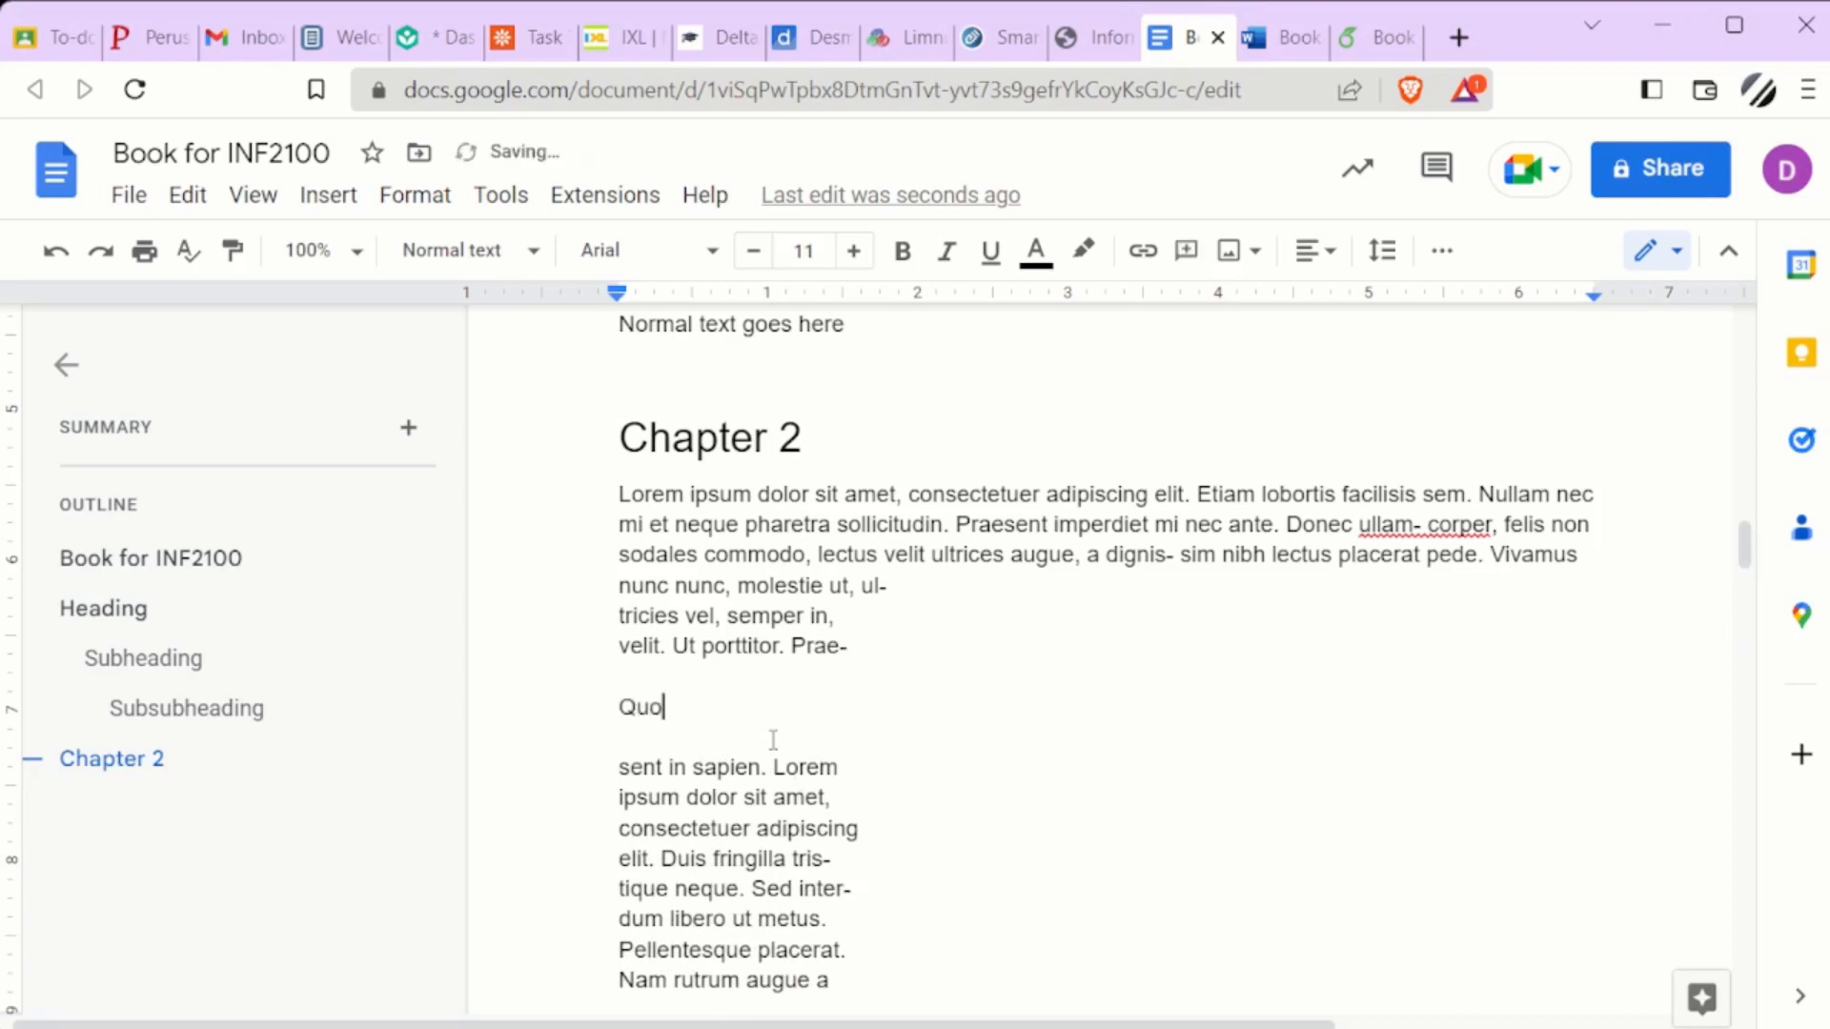
{"action": "type", "text": "tations"}
{"action": "key", "text": "BackSpace"}
{"action": "type", "text": "."}
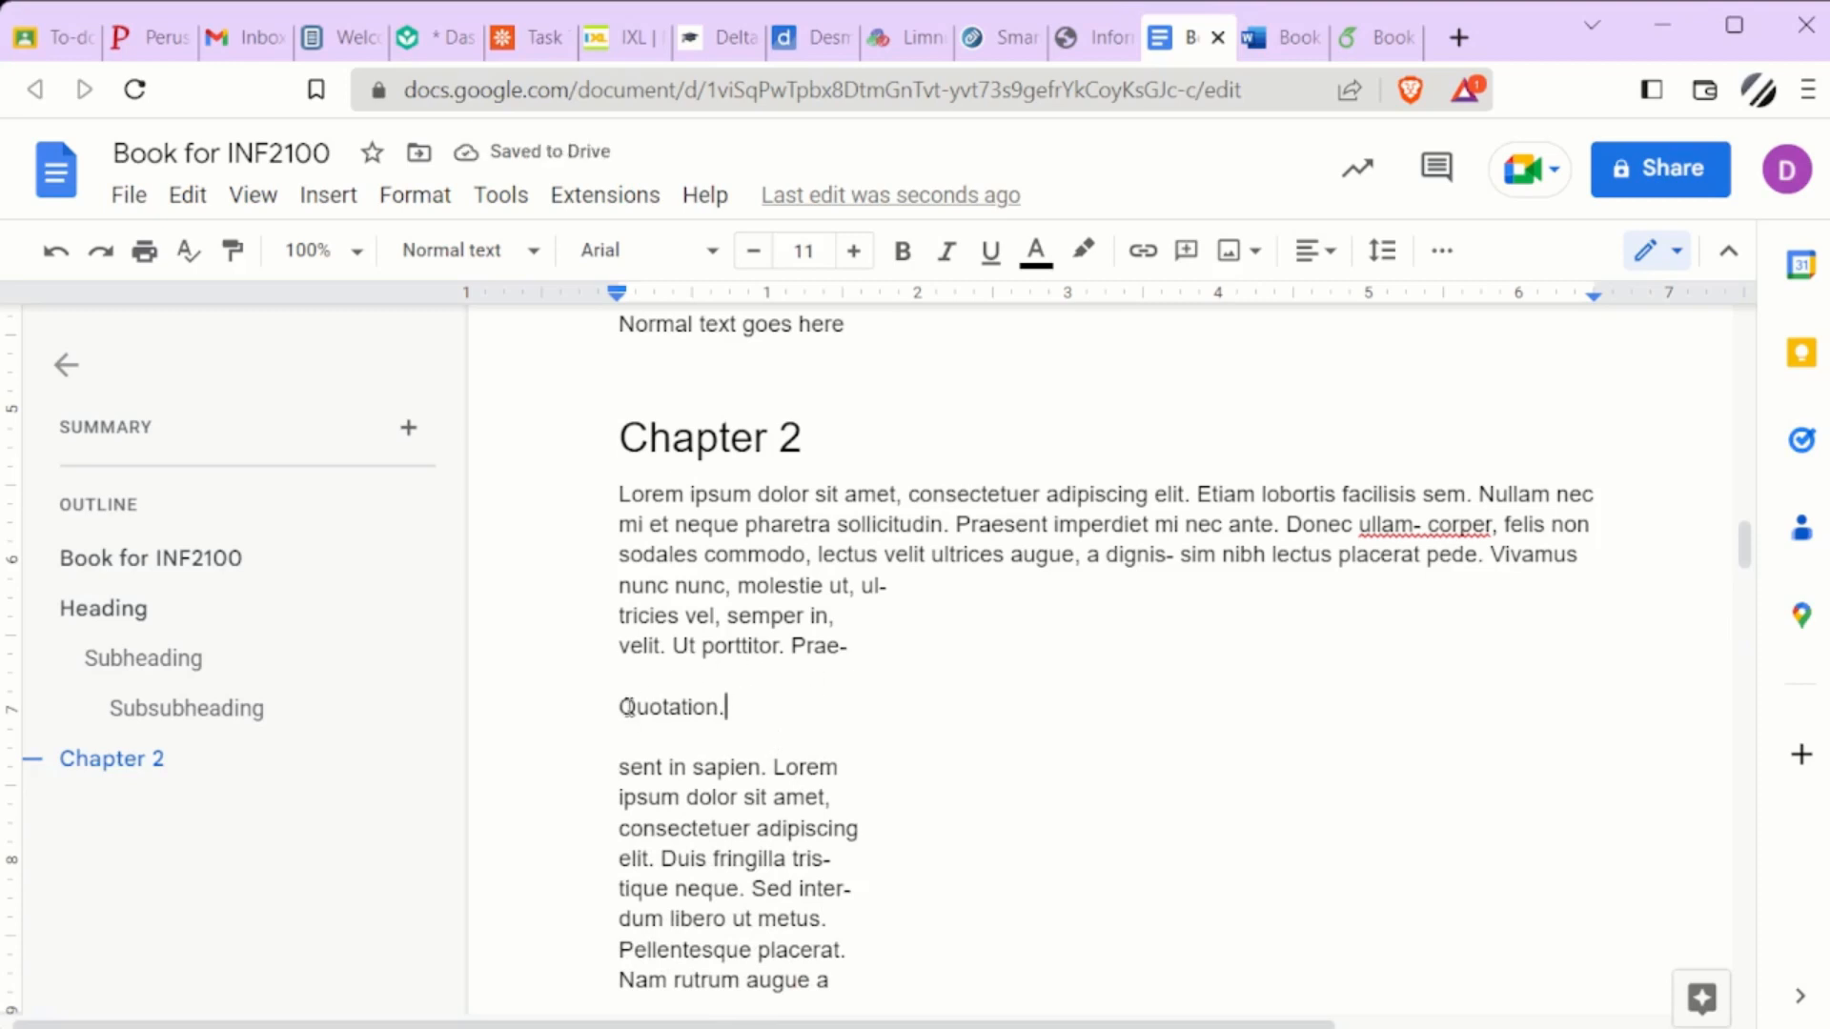
Increase the indent of the "Quotation." line by one level
{"action": "left_click_drag", "start_coordinate": [625, 706], "coordinate": [728, 711]}
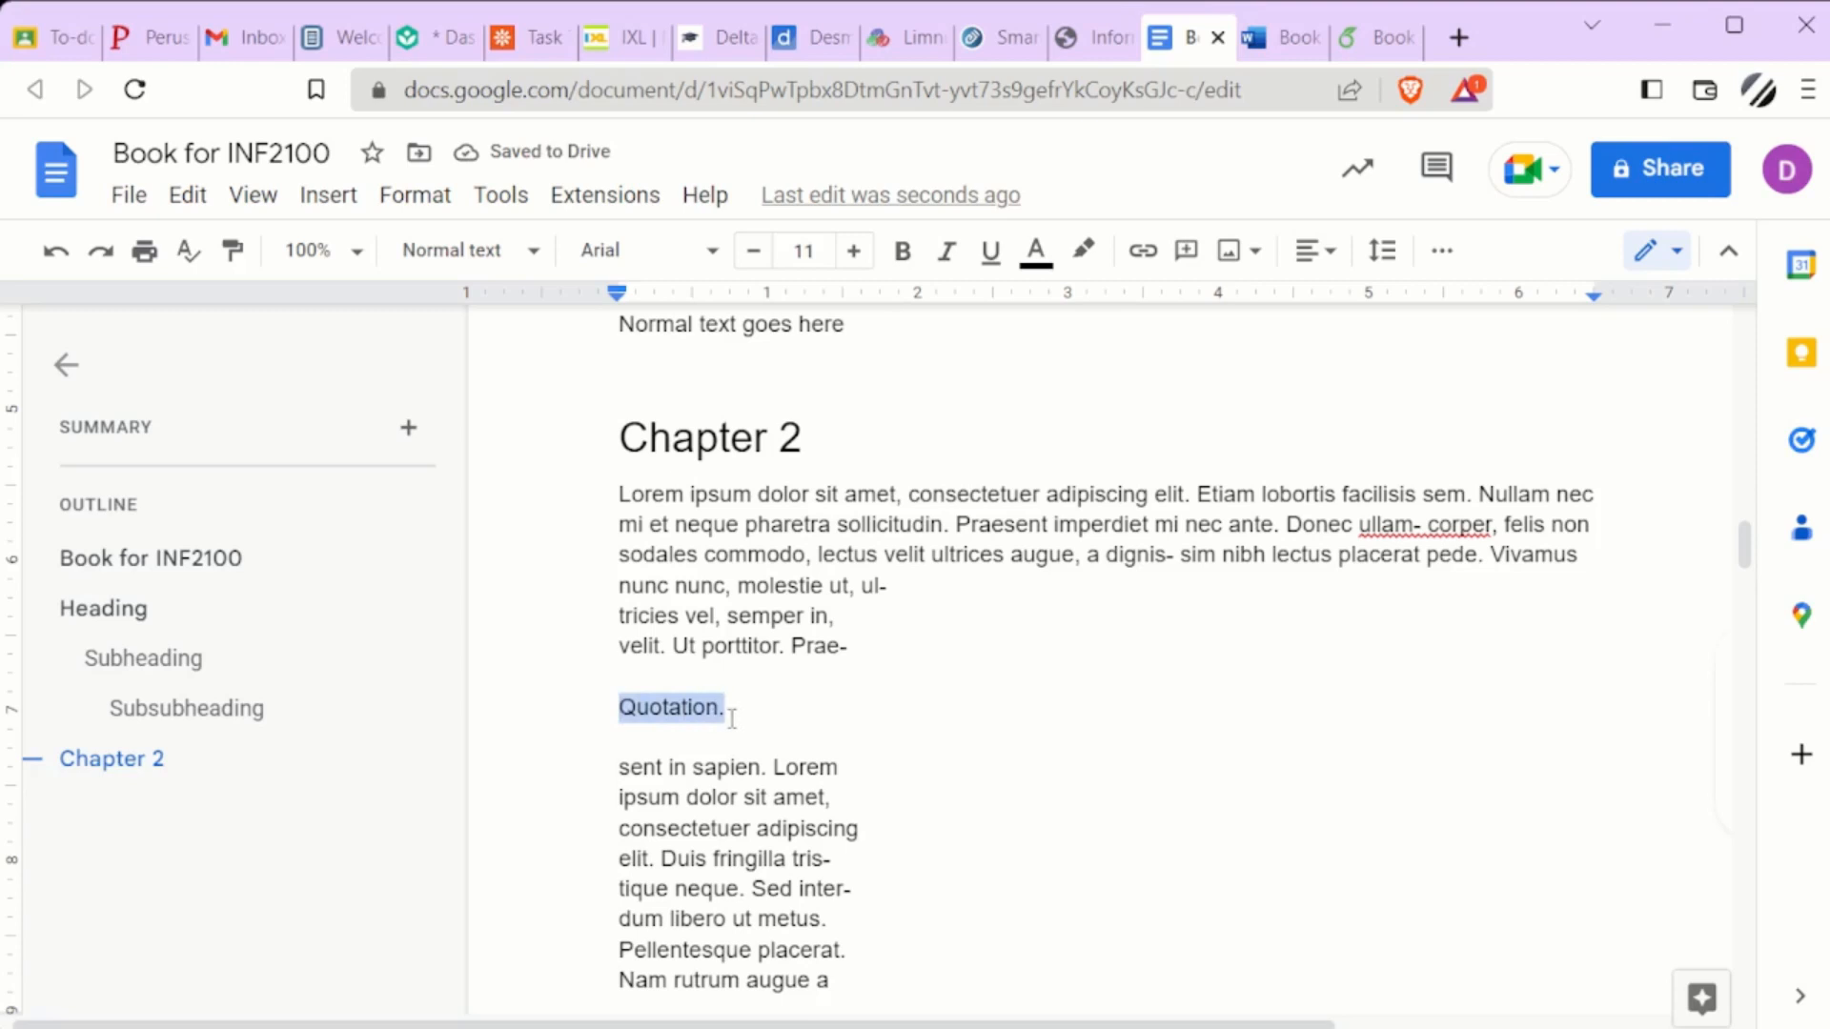
{"action": "left_click", "coordinate": [1443, 251]}
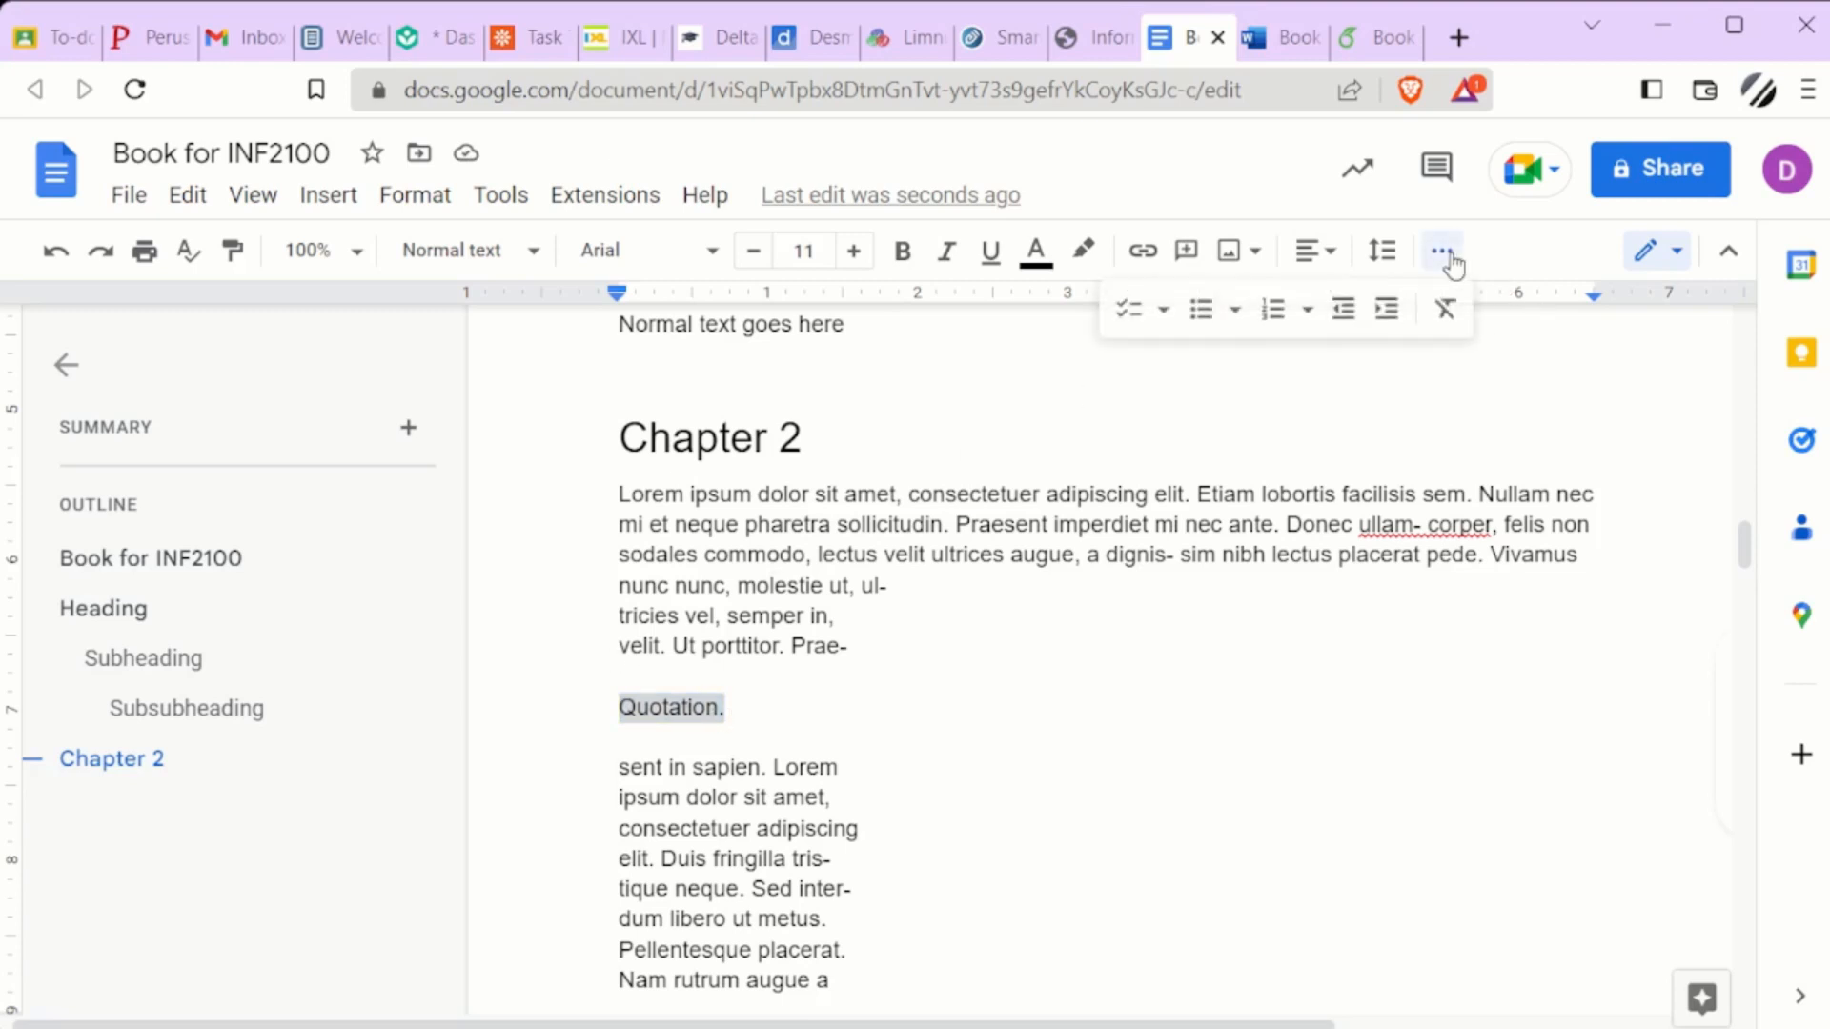
{"action": "left_click", "coordinate": [1388, 327]}
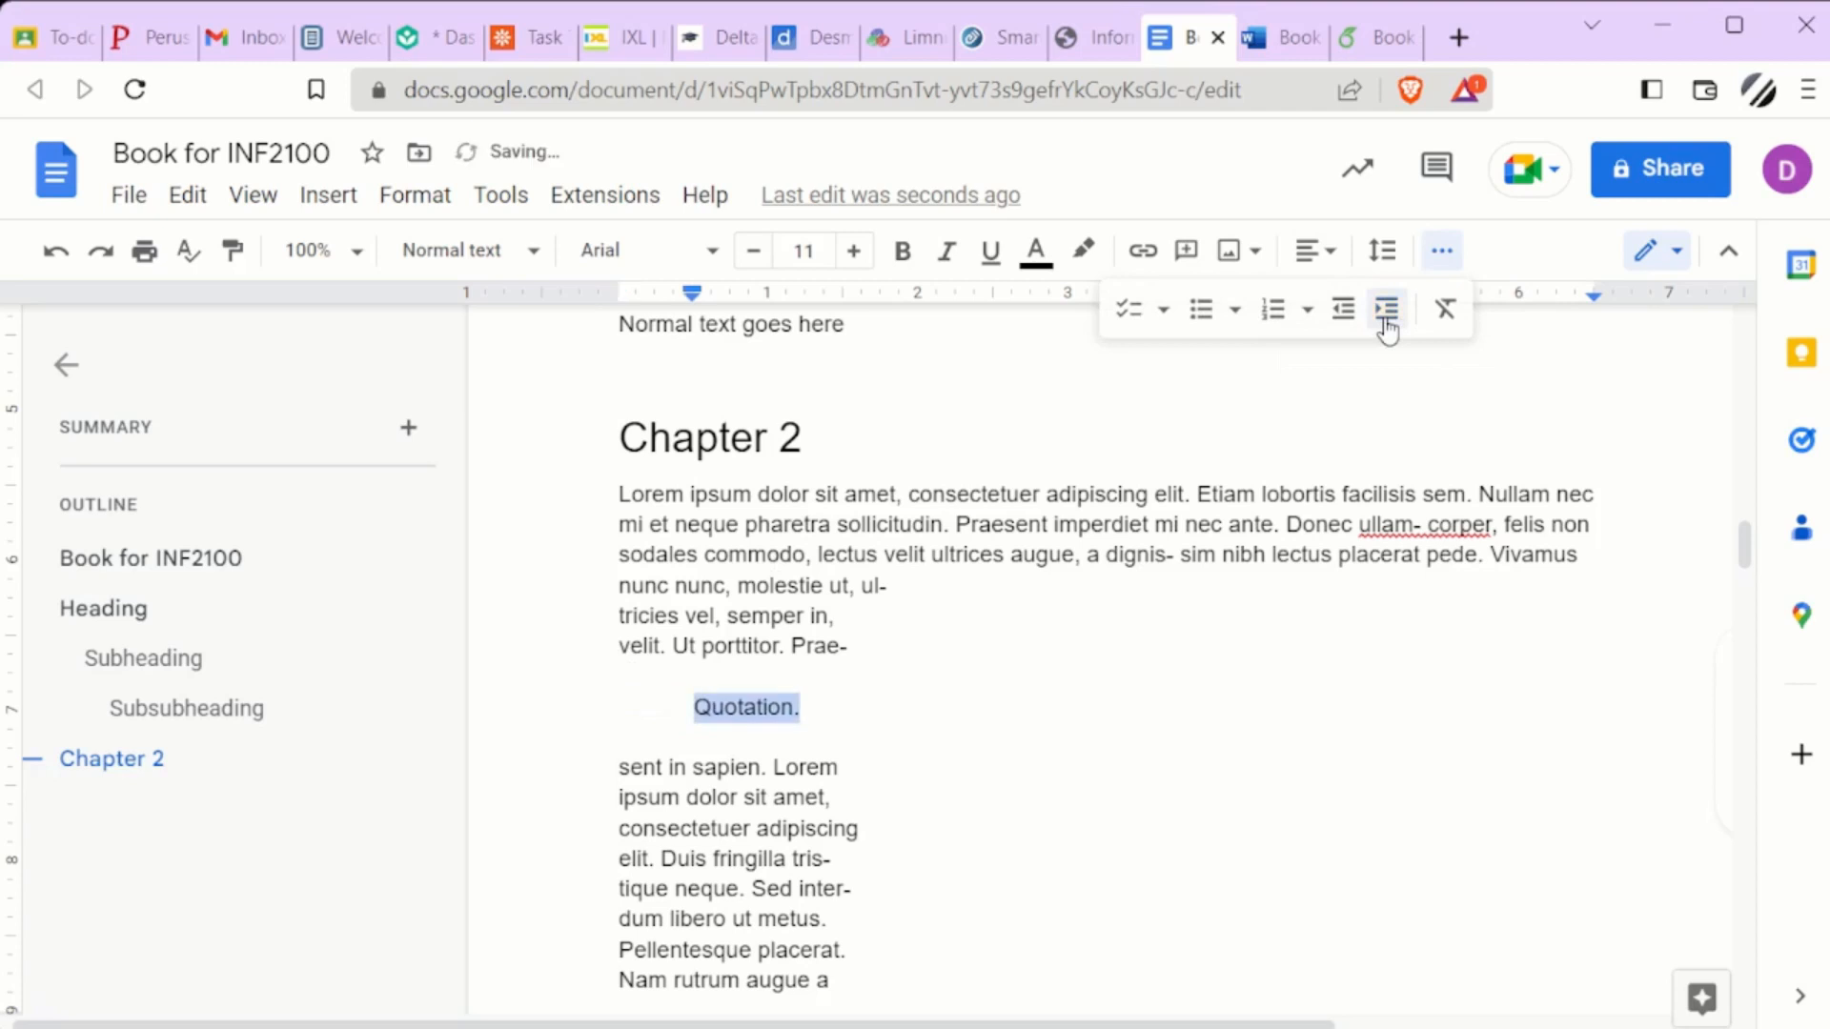
Review the Align & indent options, and indent the three lines from "elit. Duis fringilla" to "dum libero ut metus." by one level
{"action": "left_click", "coordinate": [440, 199]}
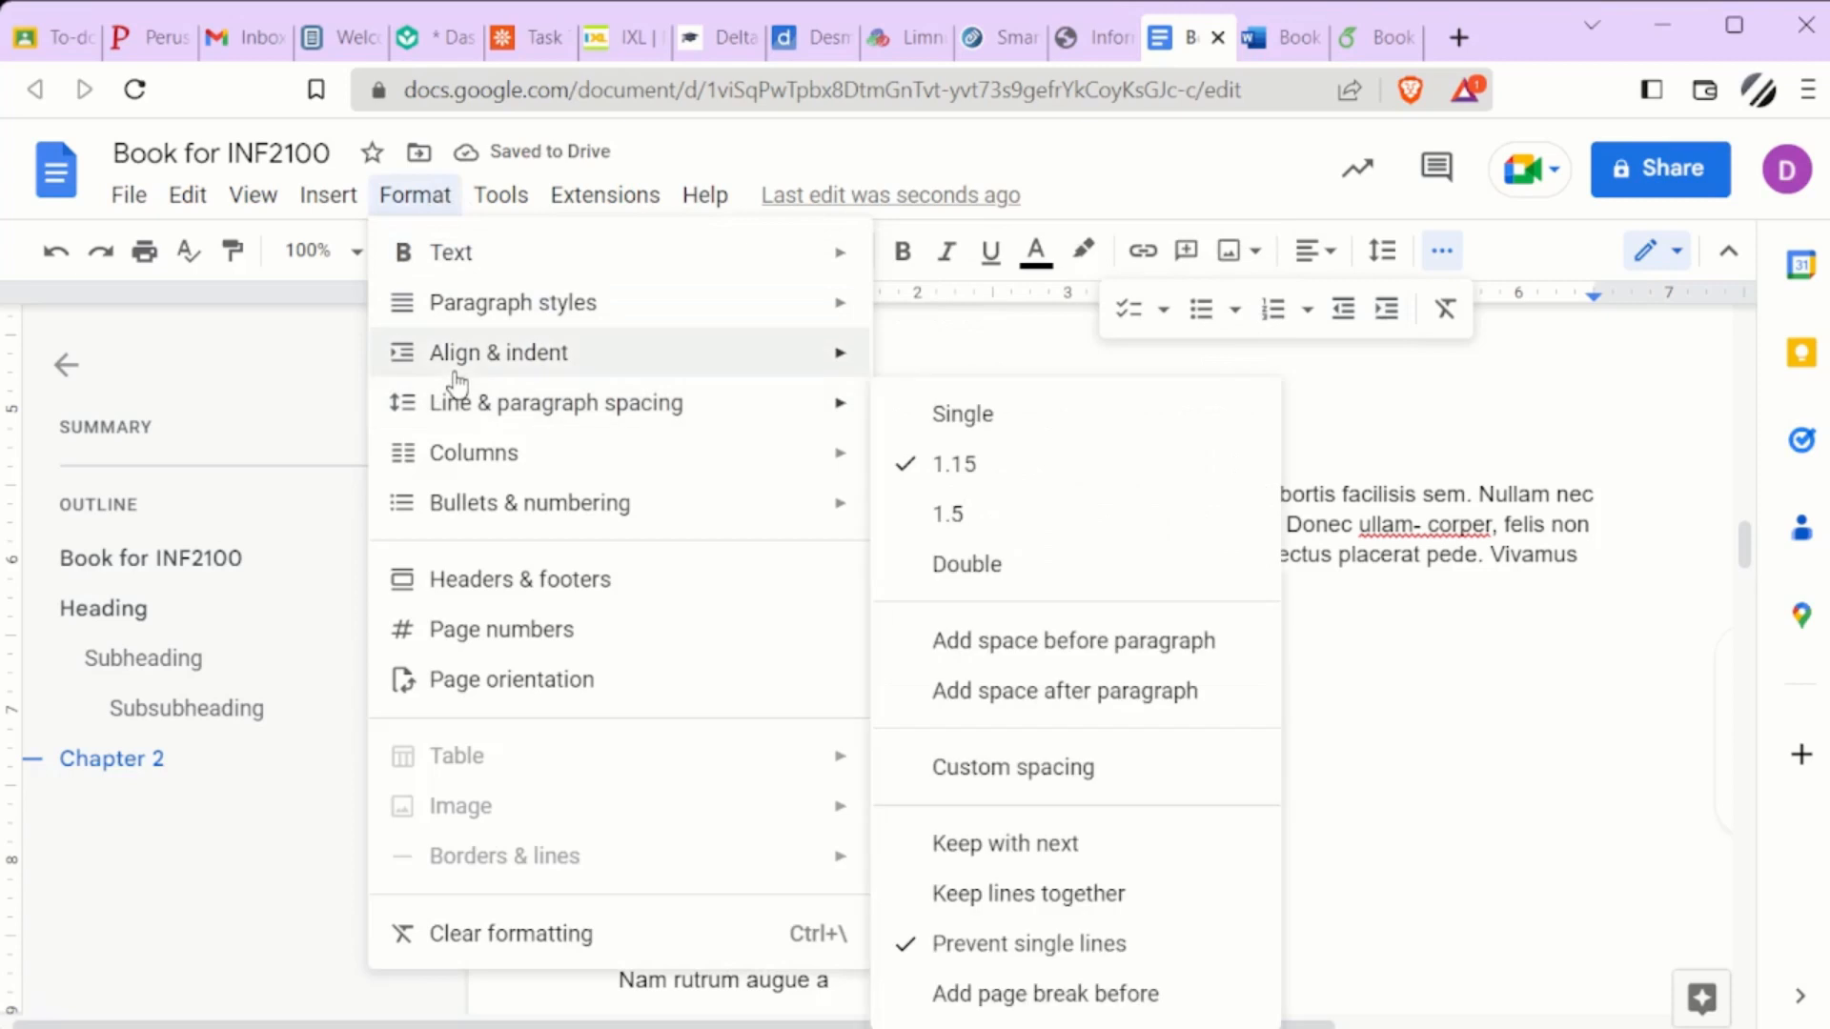
{"action": "mouse_move", "coordinate": [715, 356]}
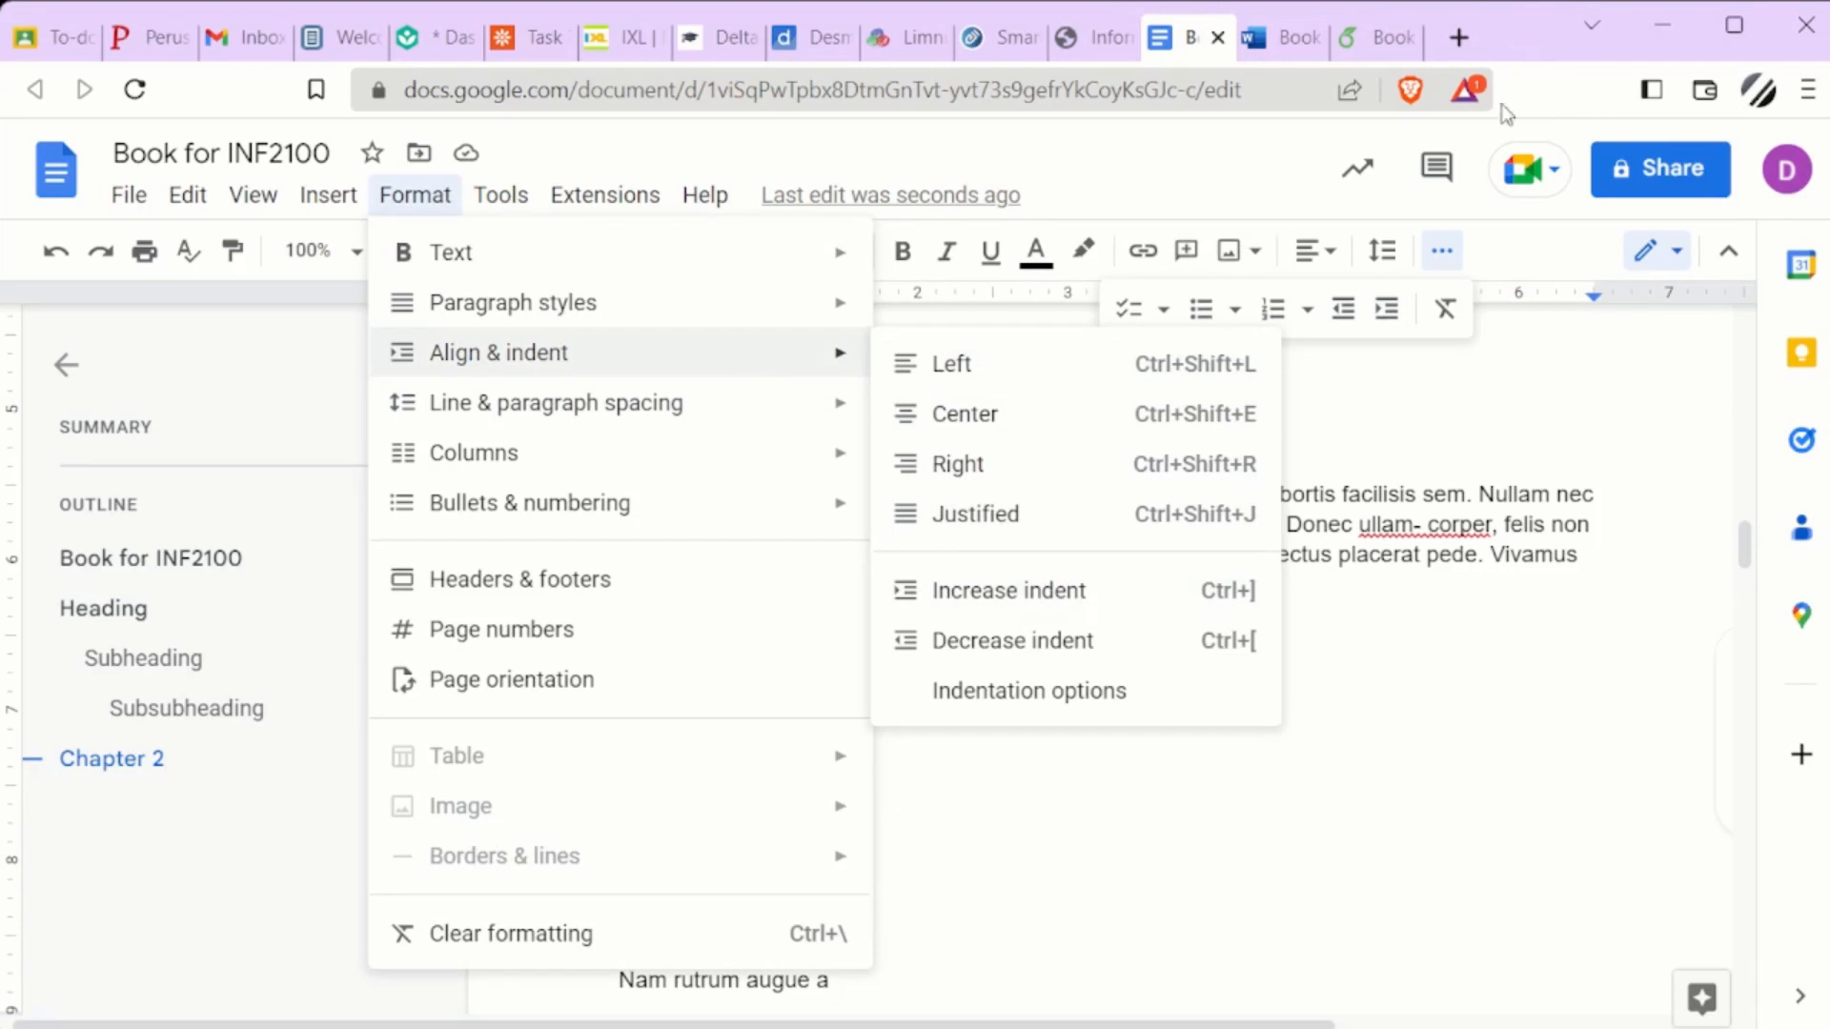
{"action": "left_click", "coordinate": [414, 196]}
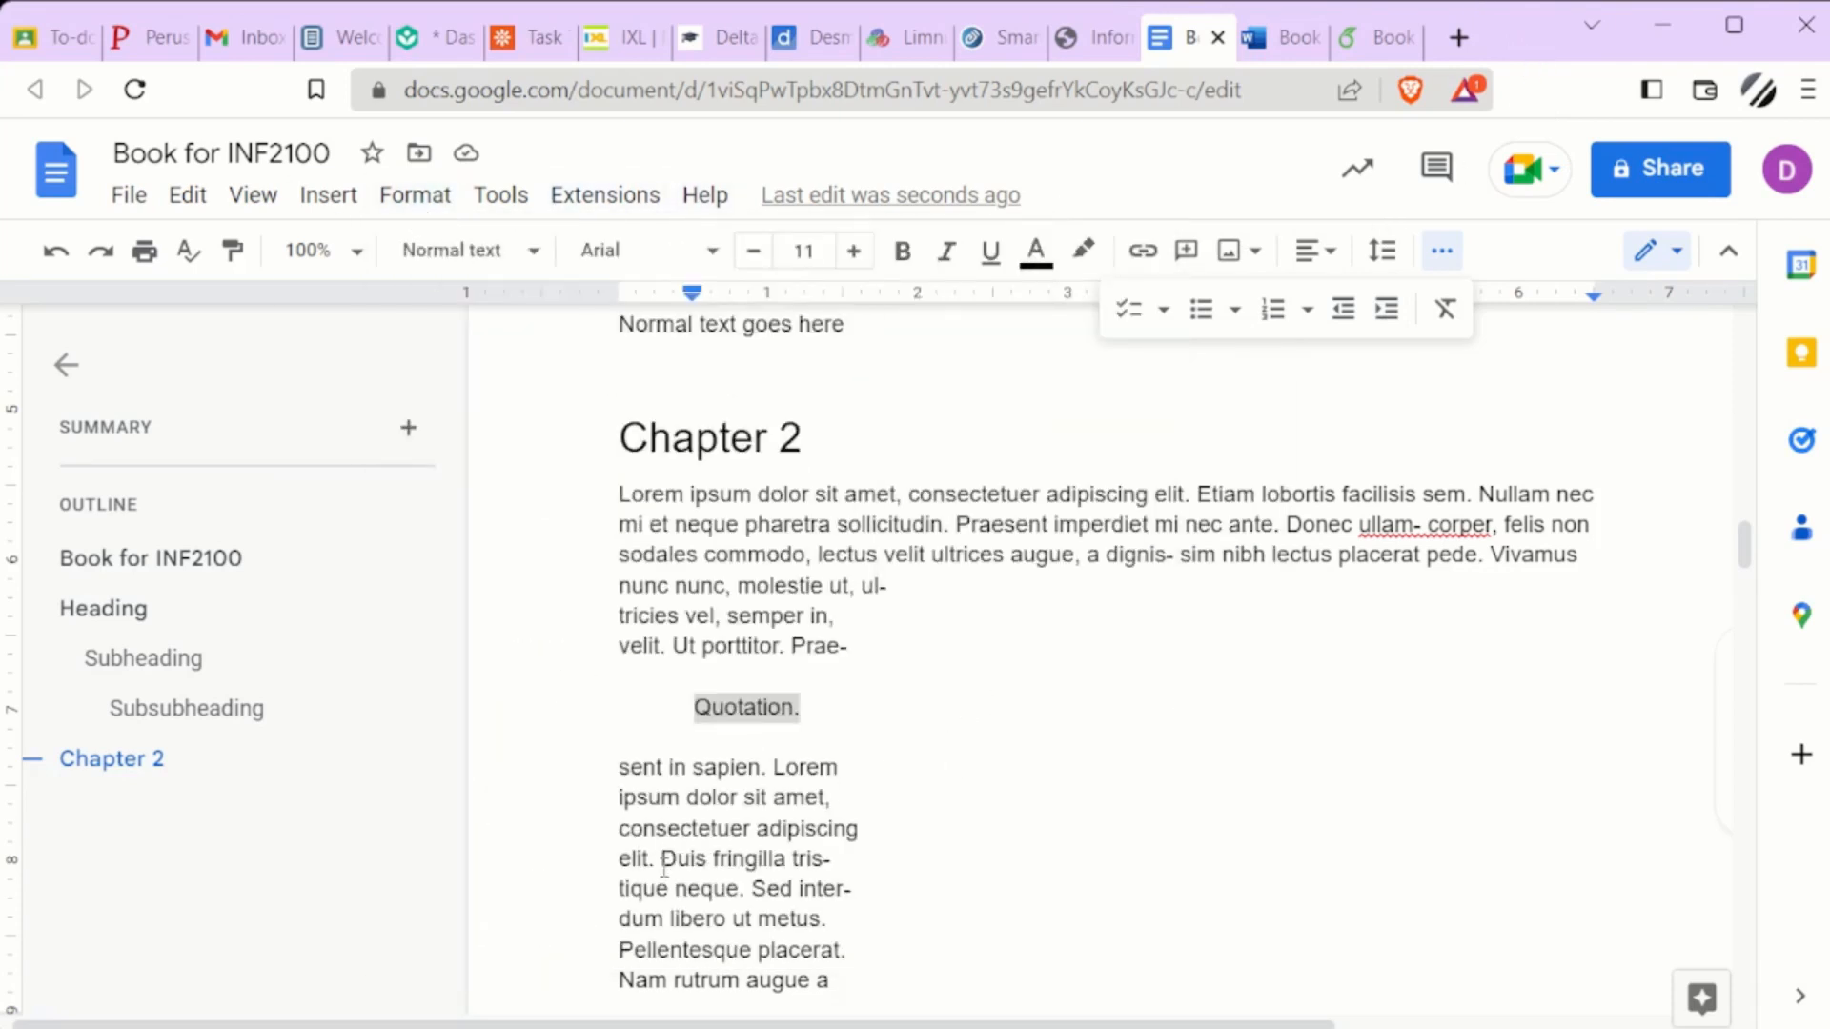
{"action": "left_click_drag", "start_coordinate": [620, 862], "coordinate": [837, 920]}
{"action": "key", "text": "ctrl+bracketright"}
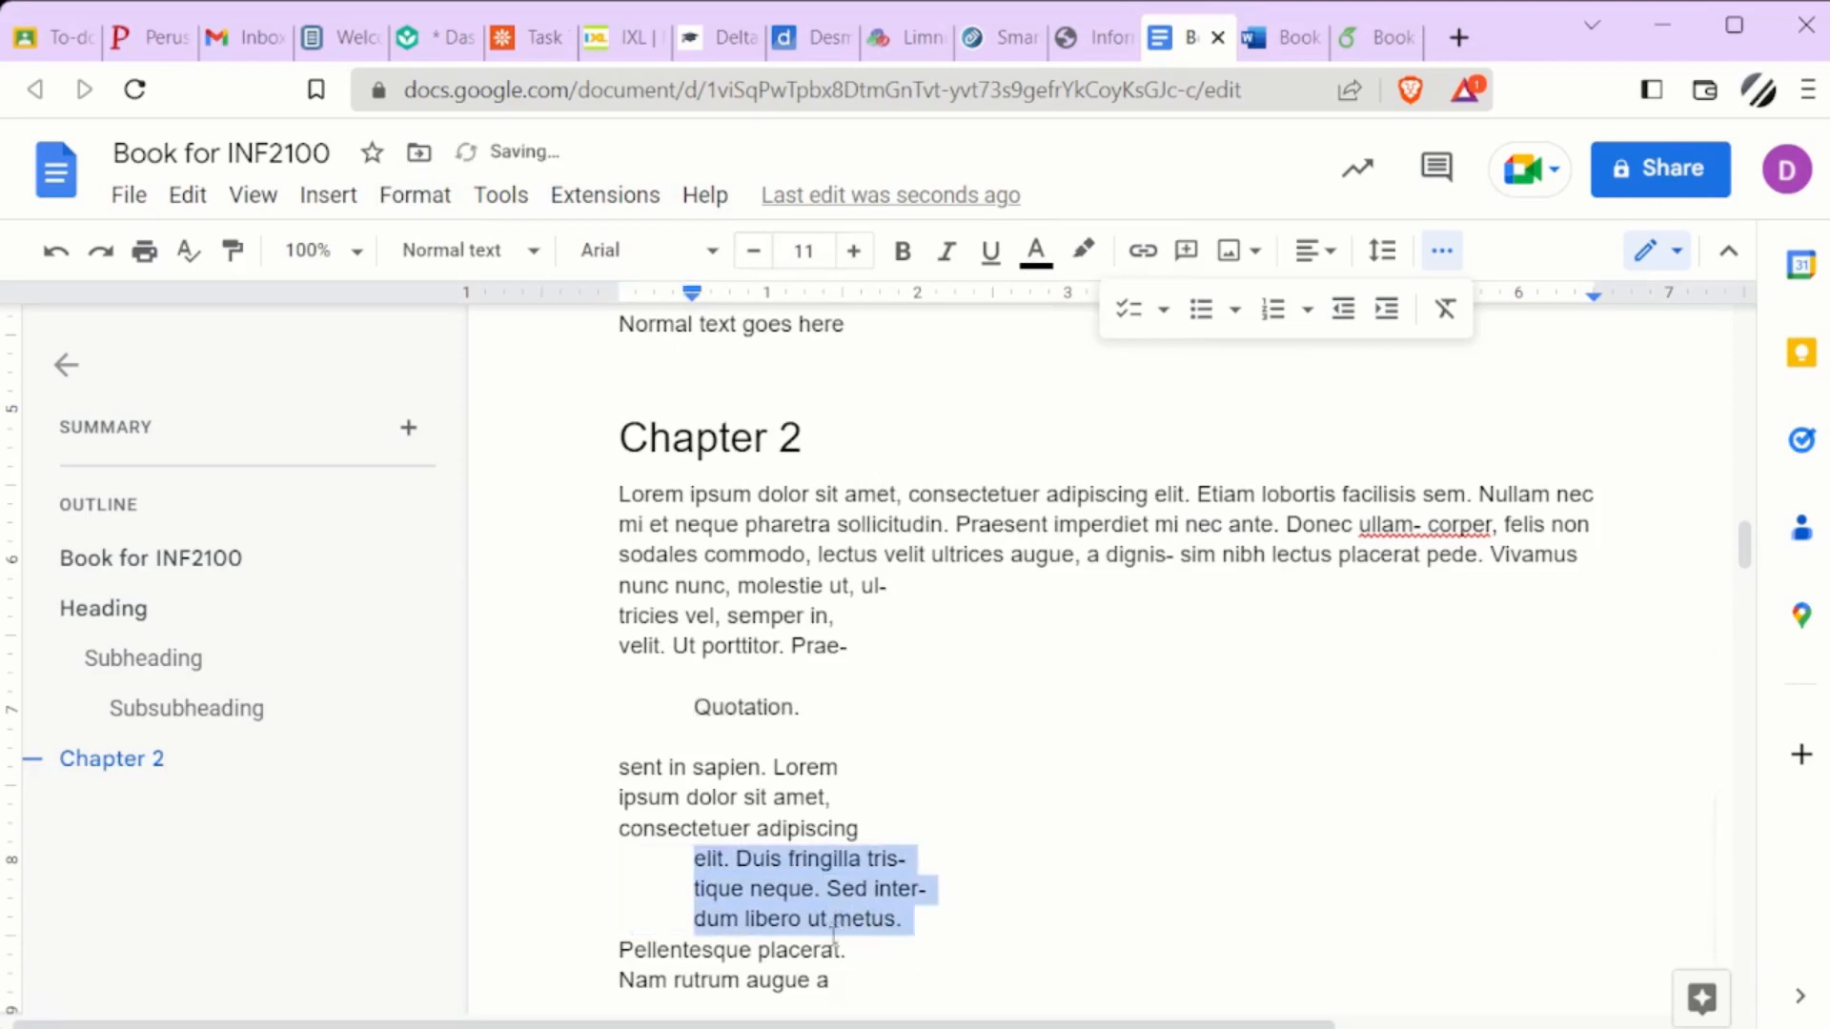
Switch to the Book for INF2100 document in Word and write "Random text goes here." beneath the Chapter 2 heading
{"action": "left_click", "coordinate": [1268, 48]}
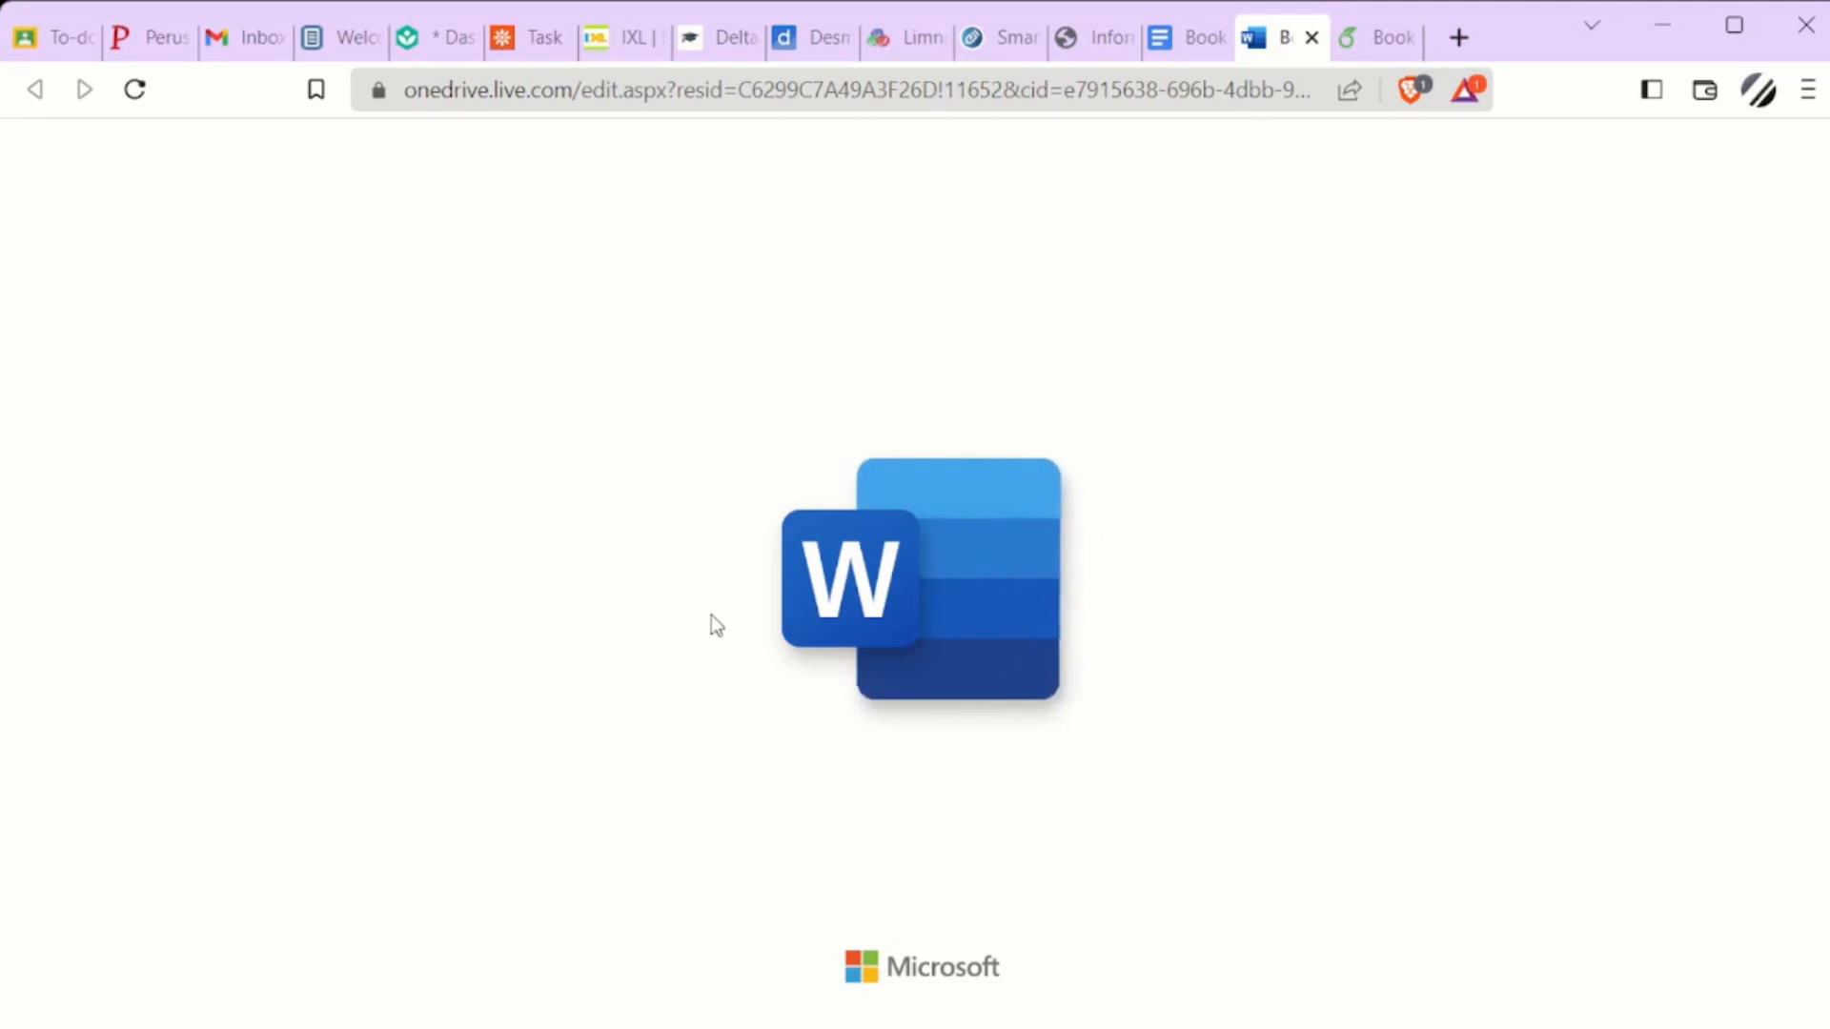
{"action": "scroll", "coordinate": [699, 670], "scroll_direction": "down", "scroll_amount": 6}
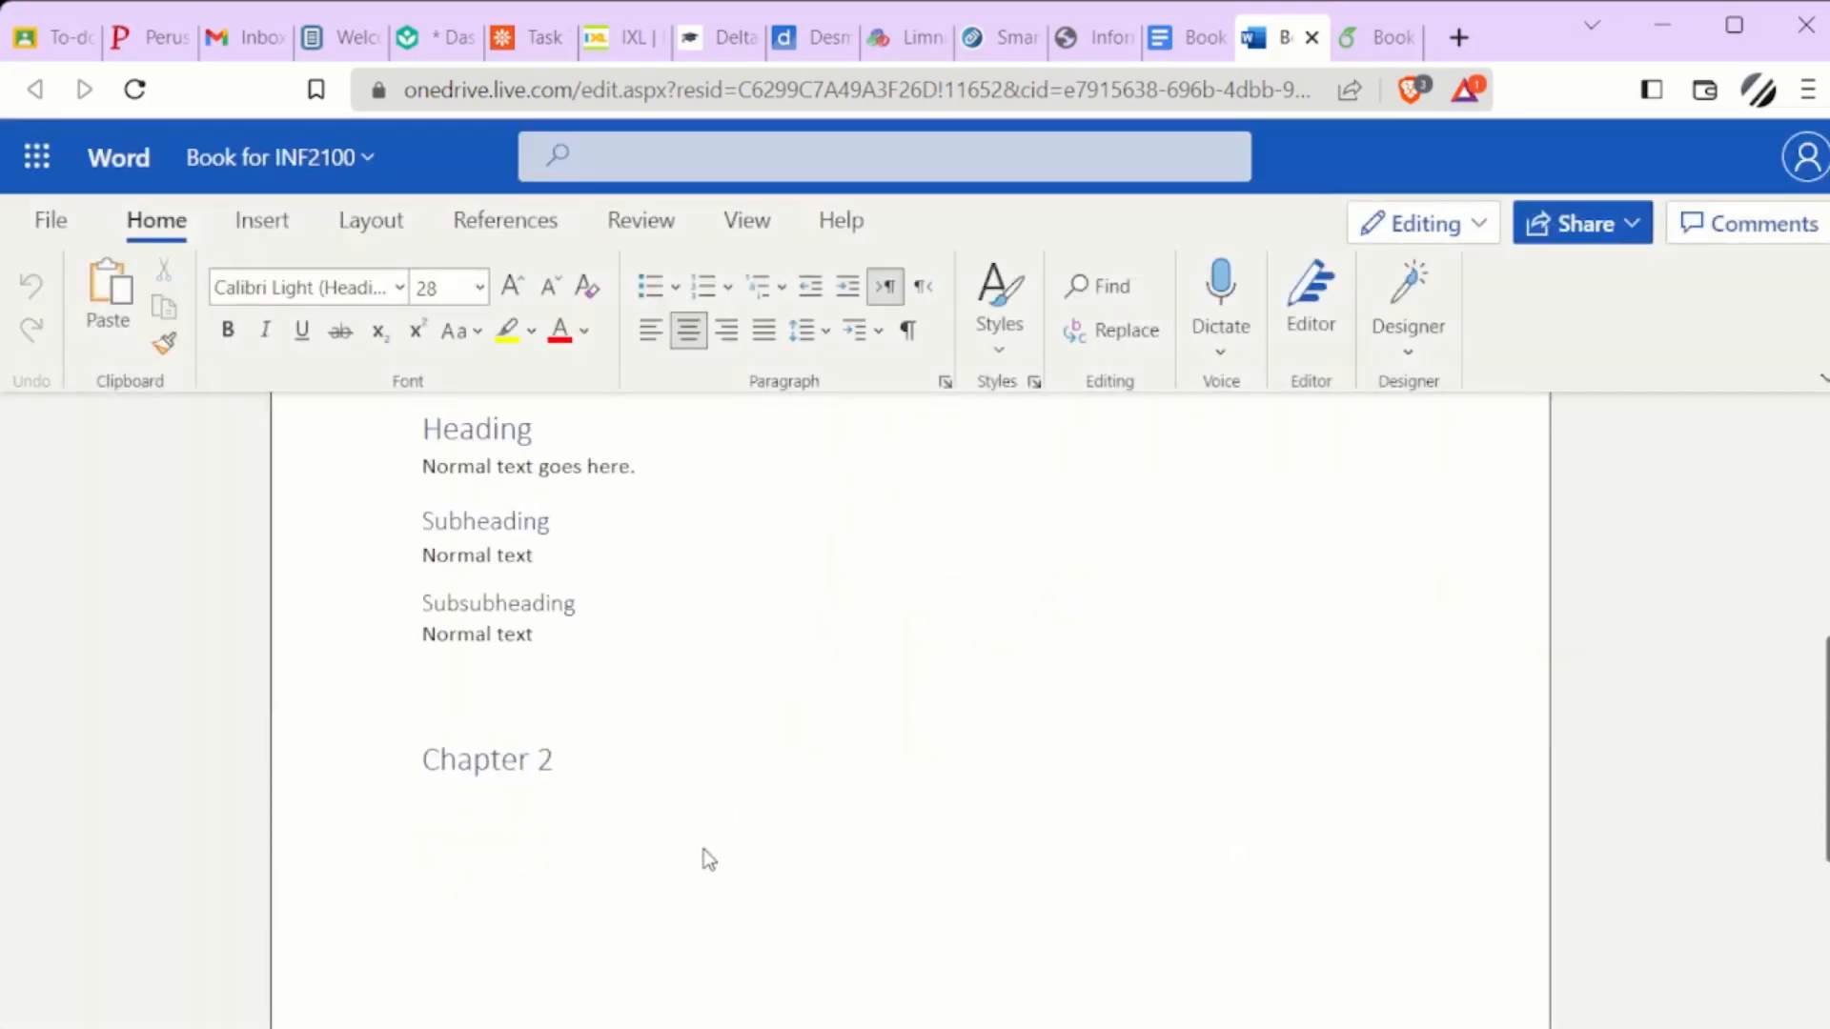
{"action": "type", "text": "Rand"}
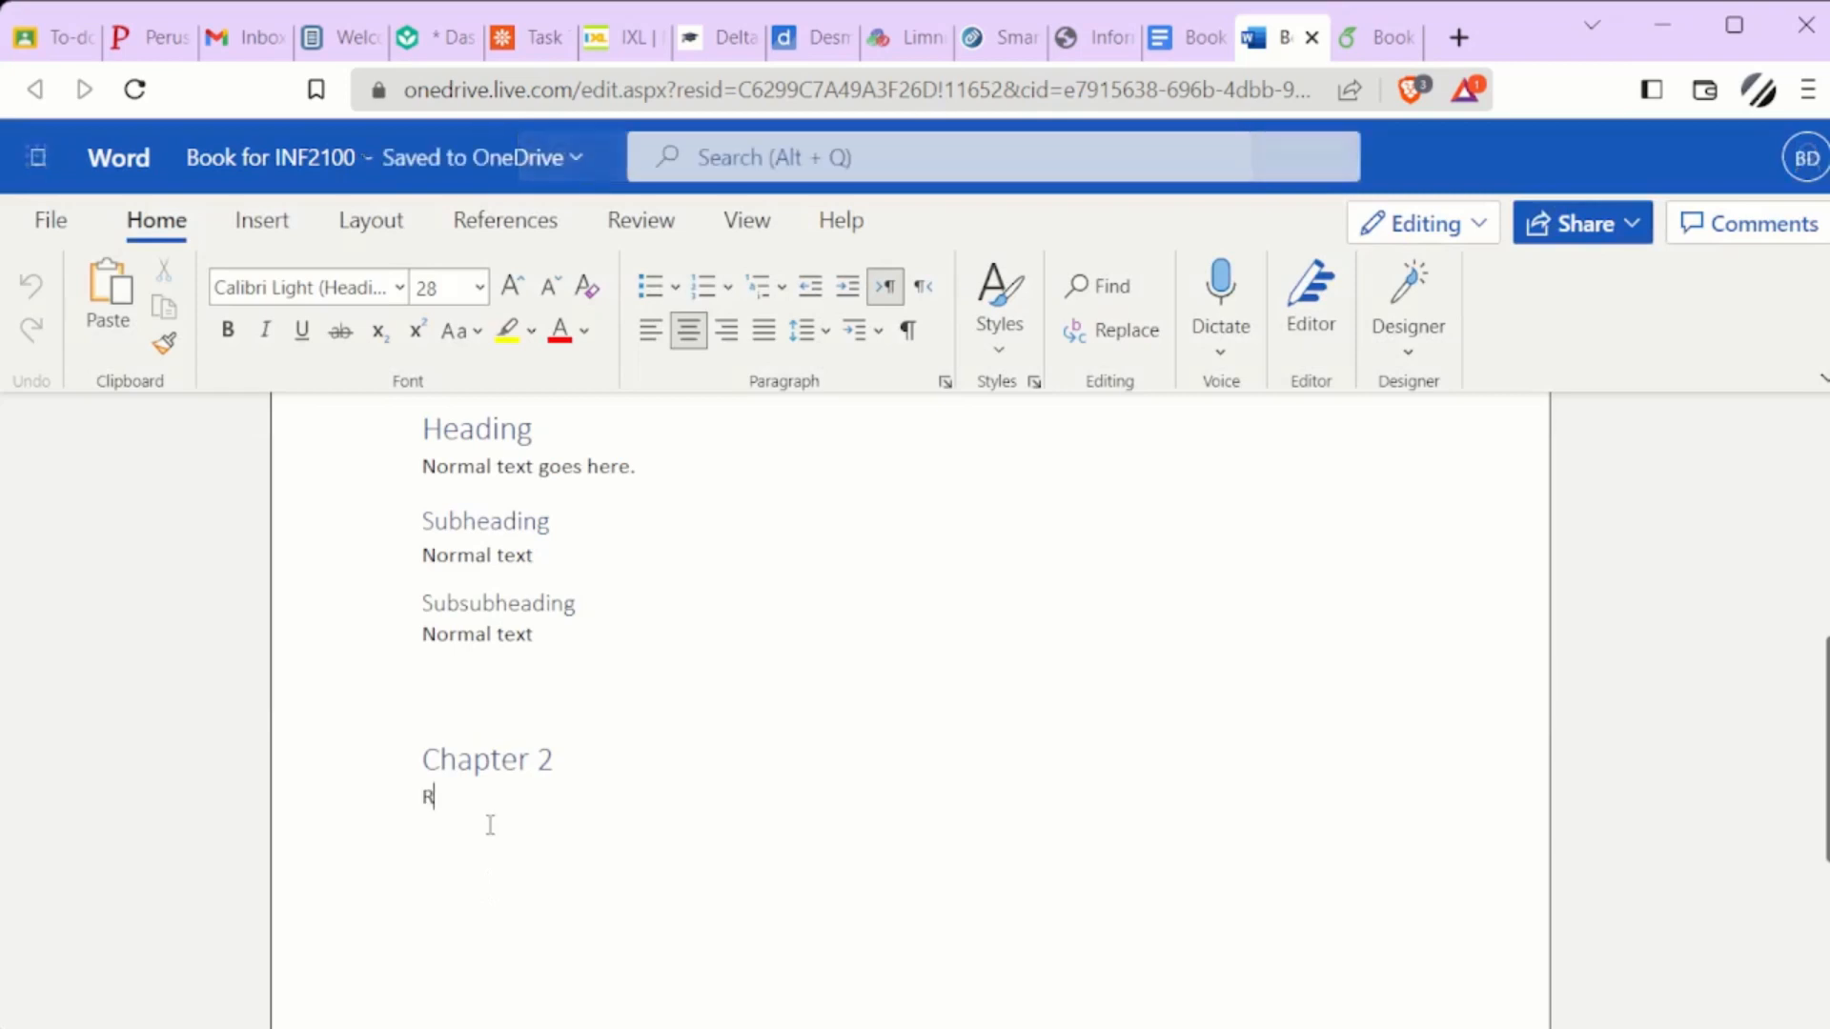
{"action": "key", "text": "BackSpace"}
{"action": "type", "text": "dom text goes here."}
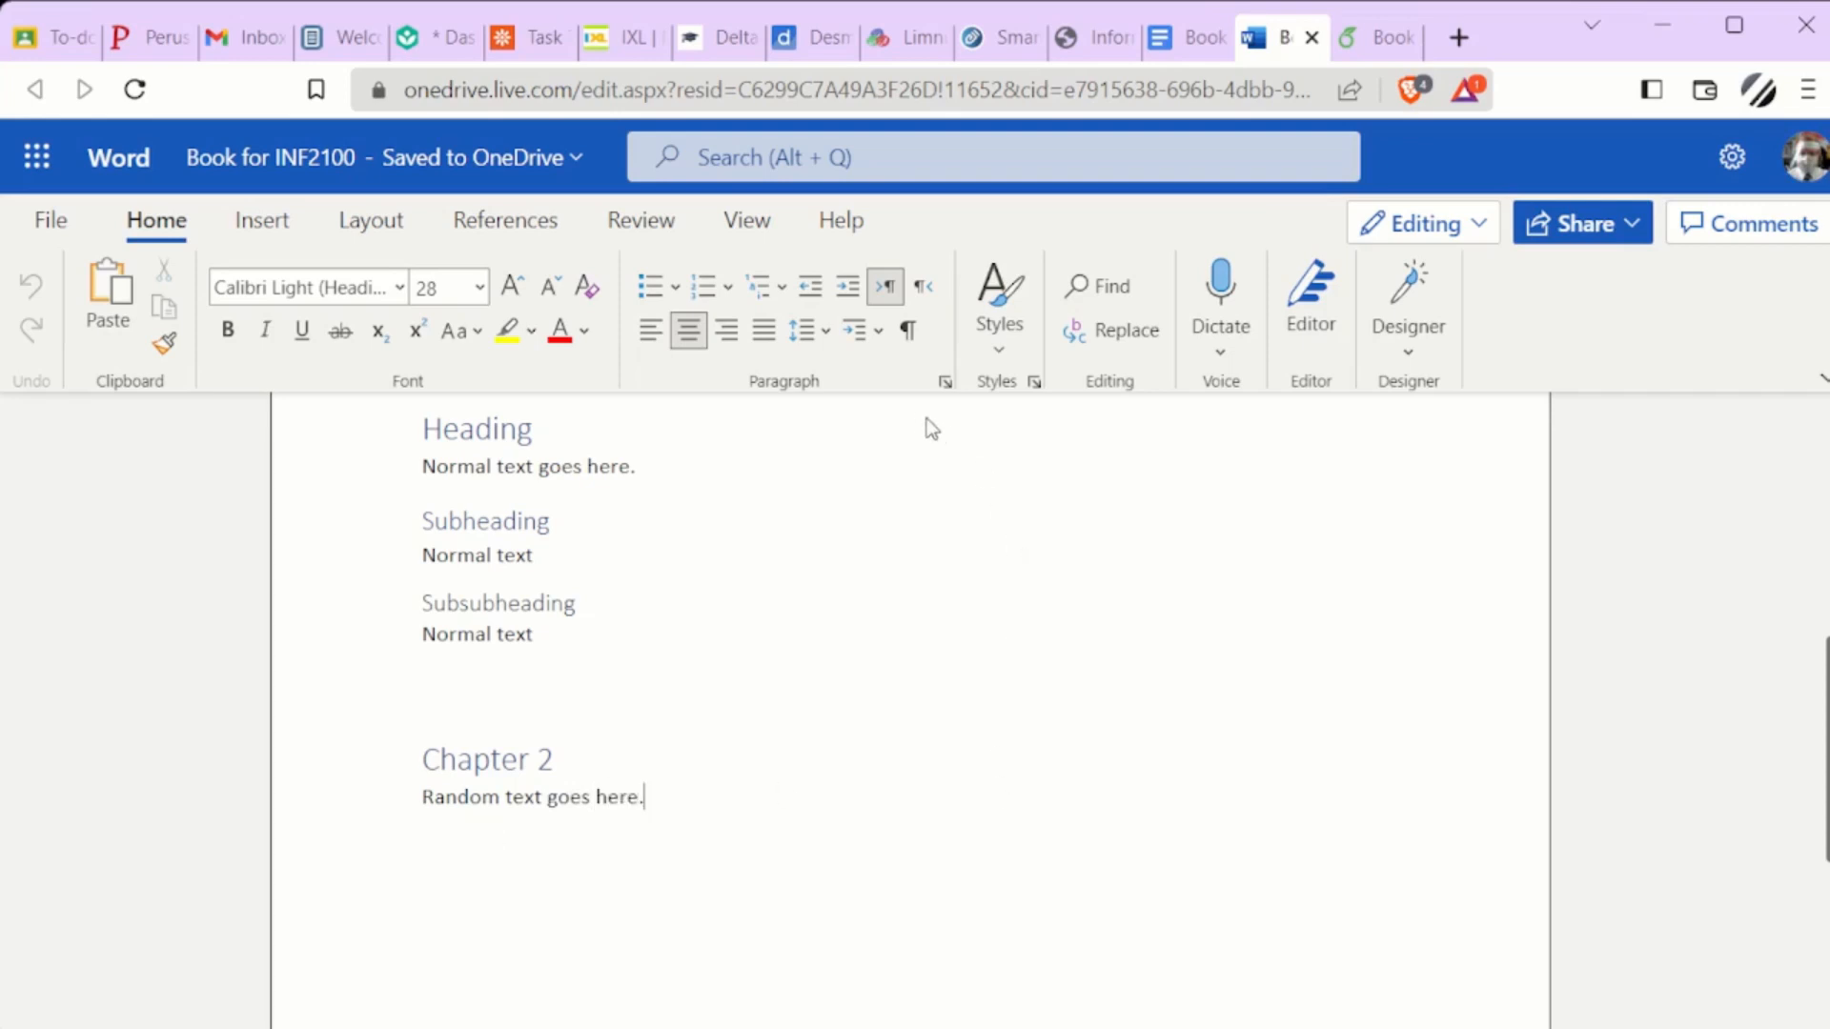
Increase the indent of the "Random text goes here." paragraph and add the filler line "Afkjhalsdkfhj" below it
{"action": "left_click", "coordinate": [848, 289]}
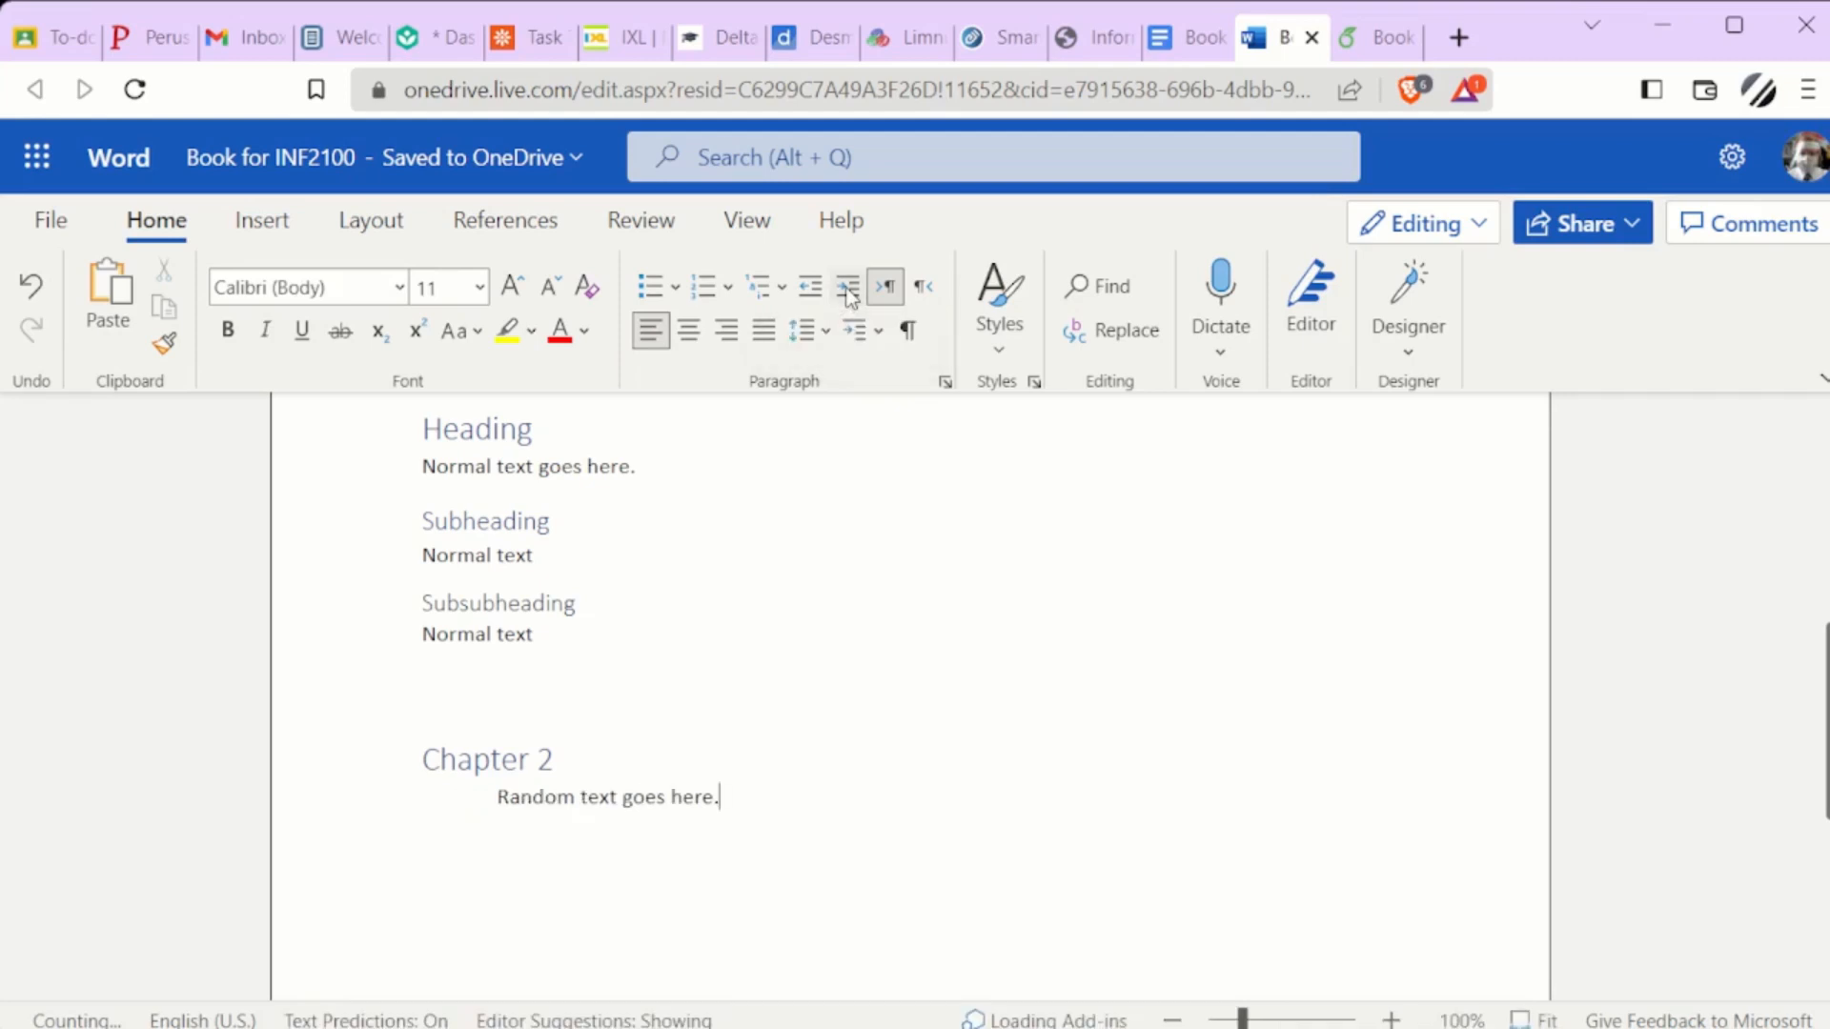
{"action": "key", "text": "Return"}
{"action": "type", "text": "afkjhalsdkfhj"}
Start another paragraph, decrease its indent by one level and enter the filler text "askdlfjhalskdhfj"
{"action": "key", "text": "Return"}
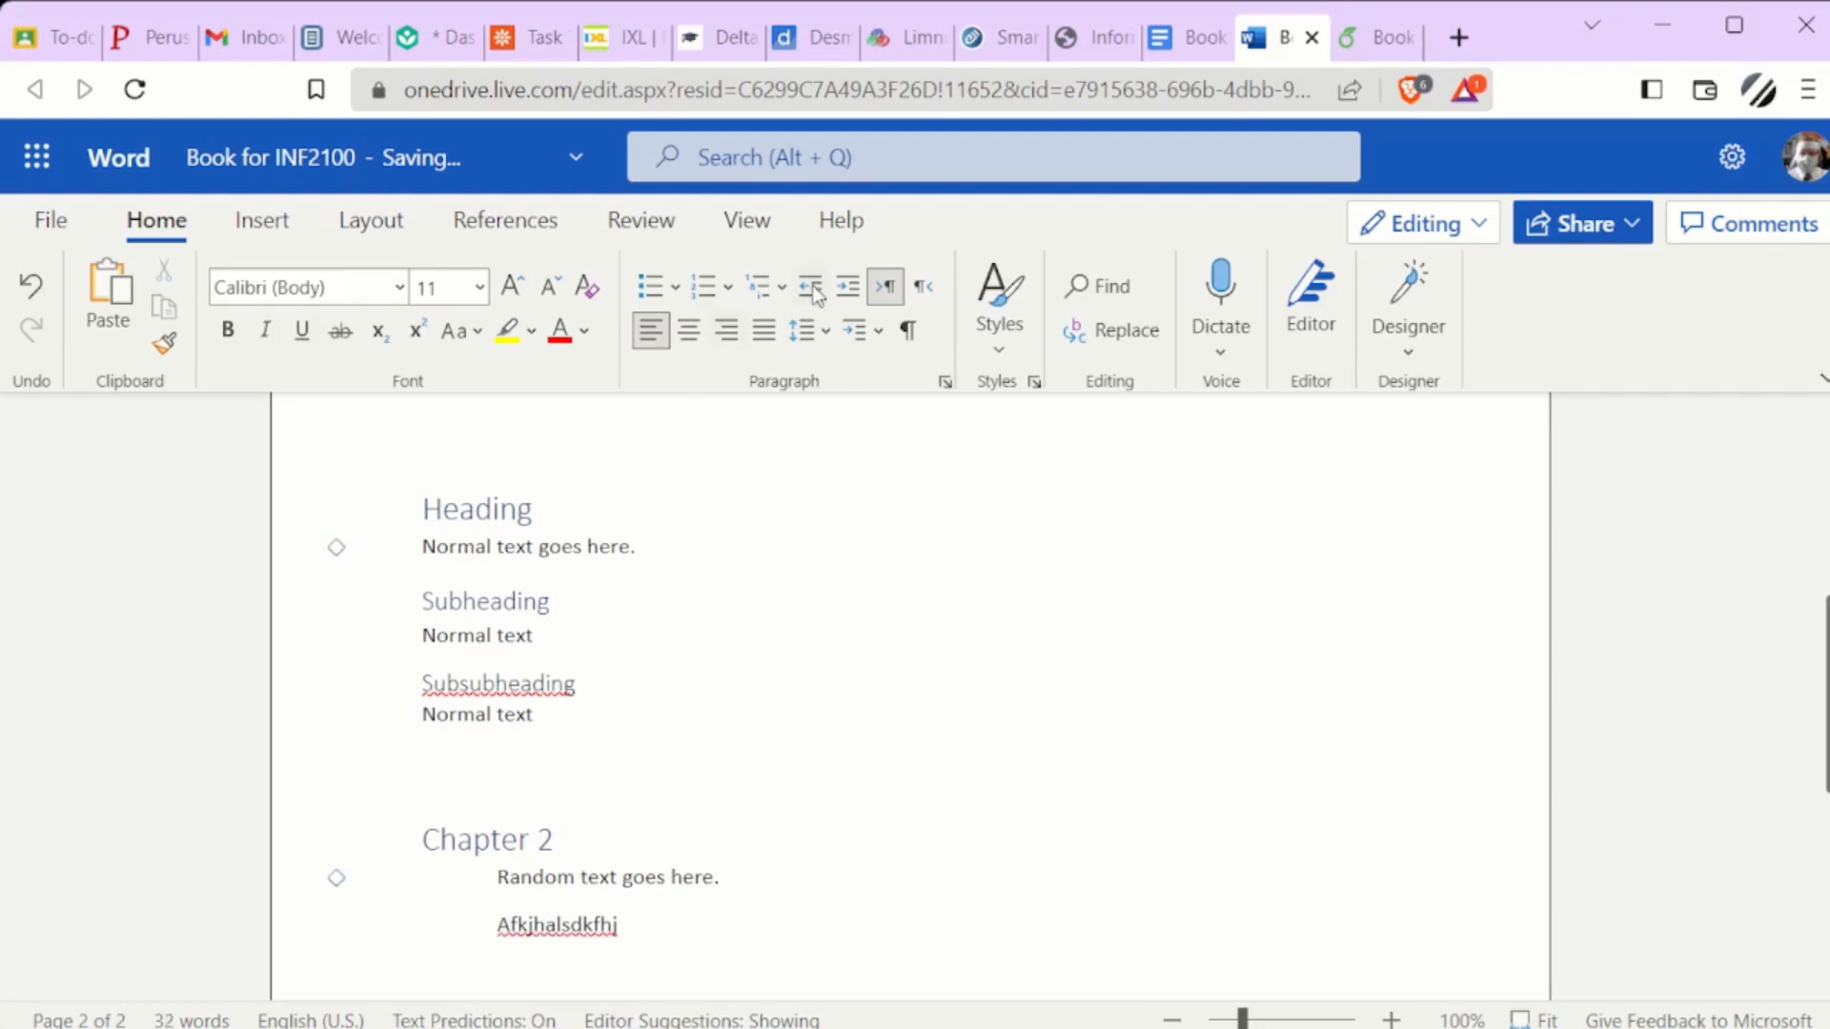
{"action": "left_click", "coordinate": [813, 305]}
{"action": "type", "text": "askdlfjhalskdhfj"}
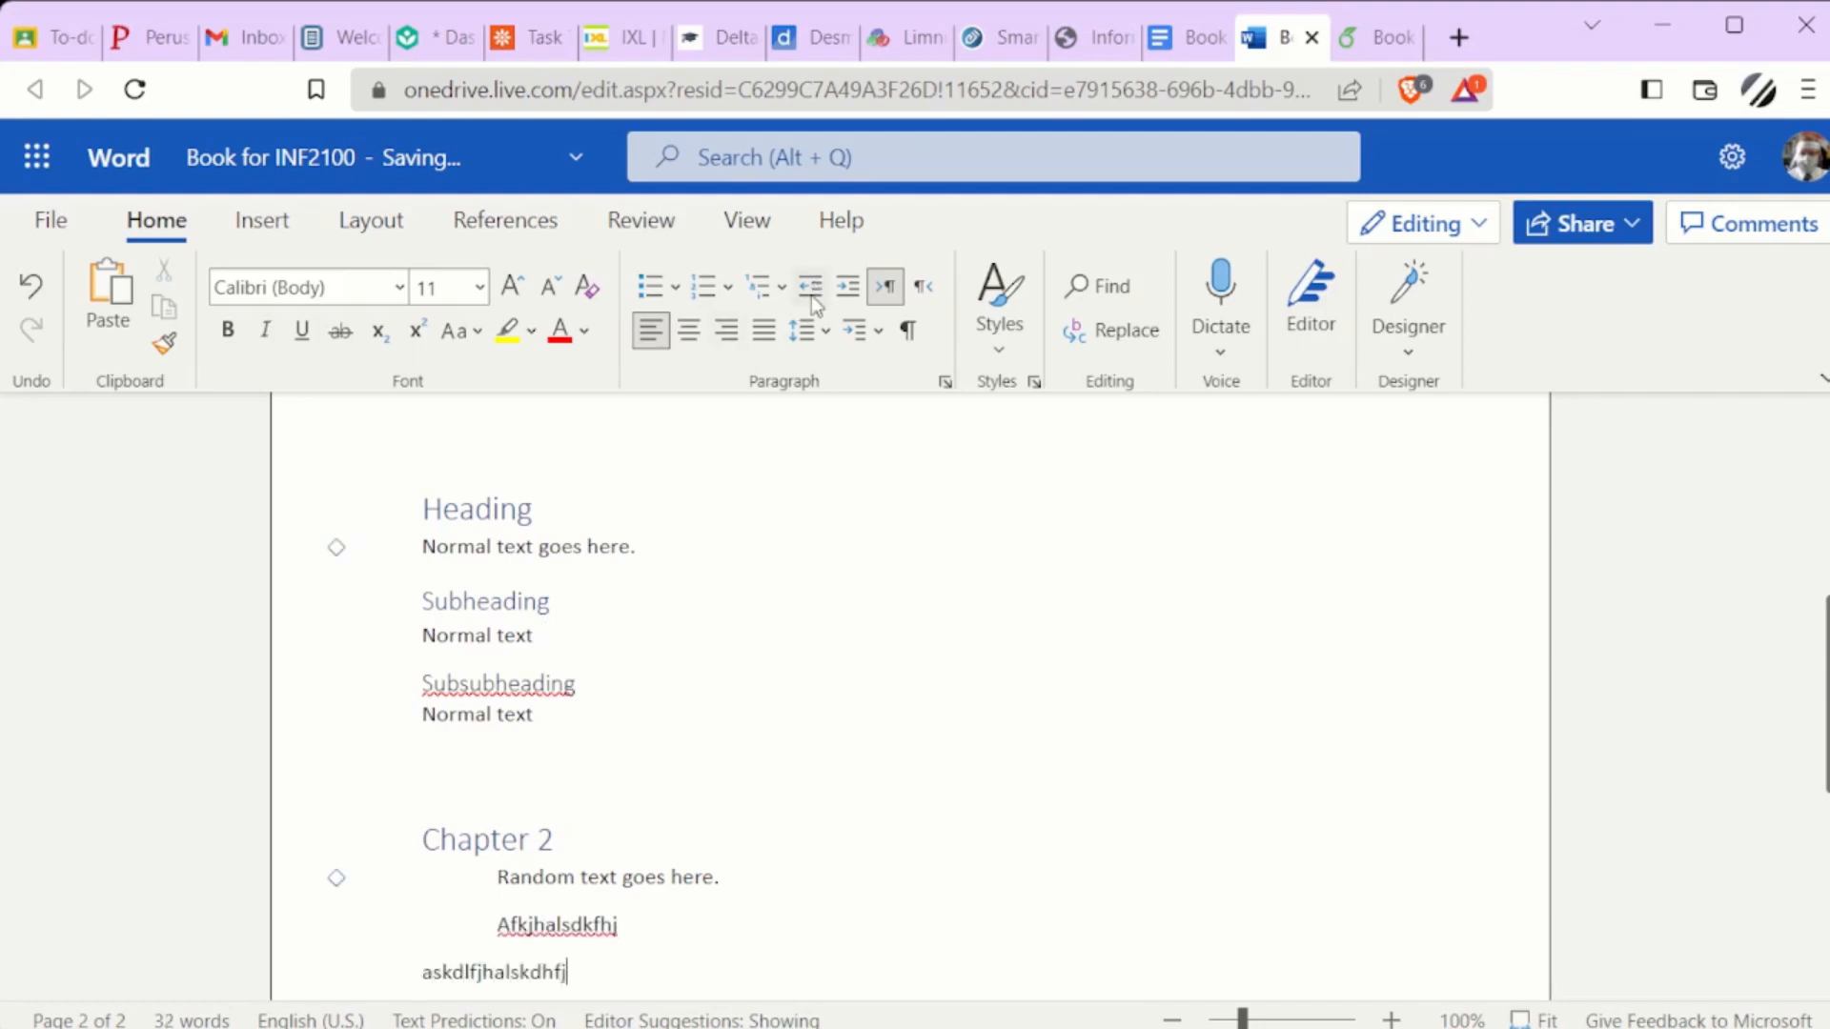
Add an empty paragraph in Word, and in Overleaf's Book for INF2100 project copy the last two \blindtext lines to beneath \end{multicols}
{"action": "key", "text": "Return"}
{"action": "scroll", "coordinate": [762, 670], "scroll_direction": "down", "scroll_amount": 2}
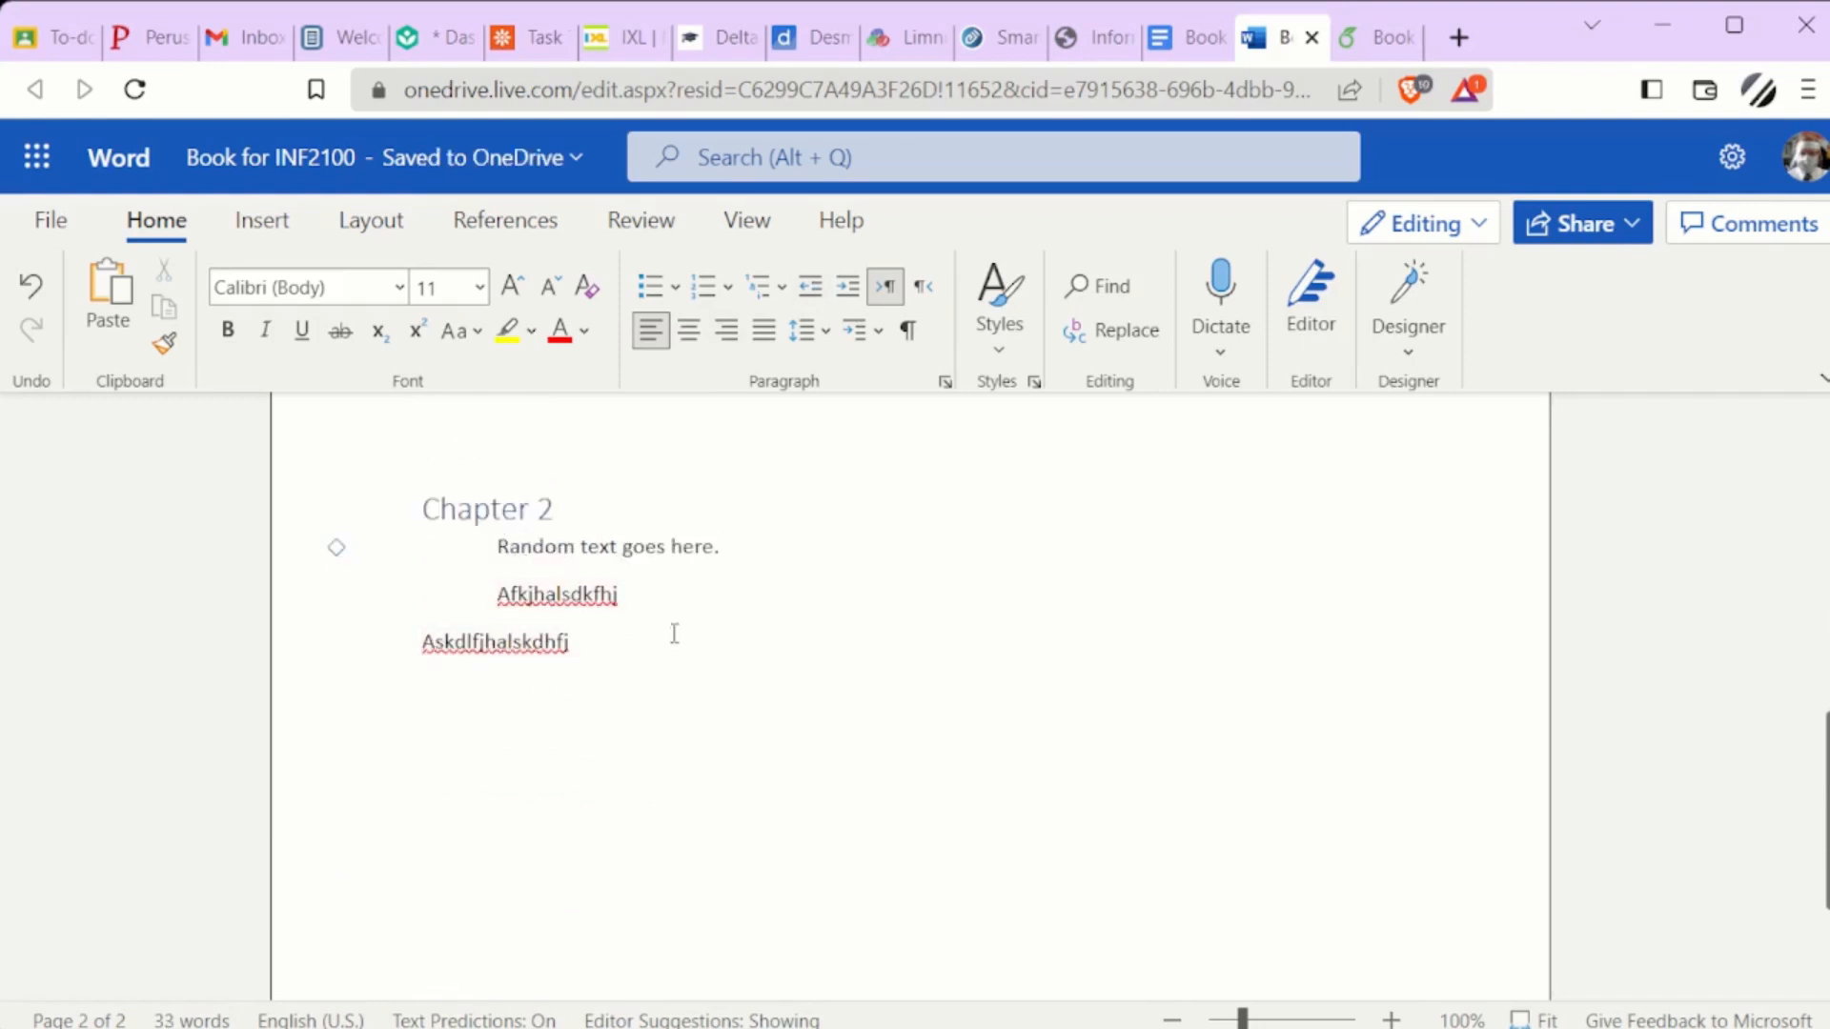
{"action": "left_click", "coordinate": [1347, 50]}
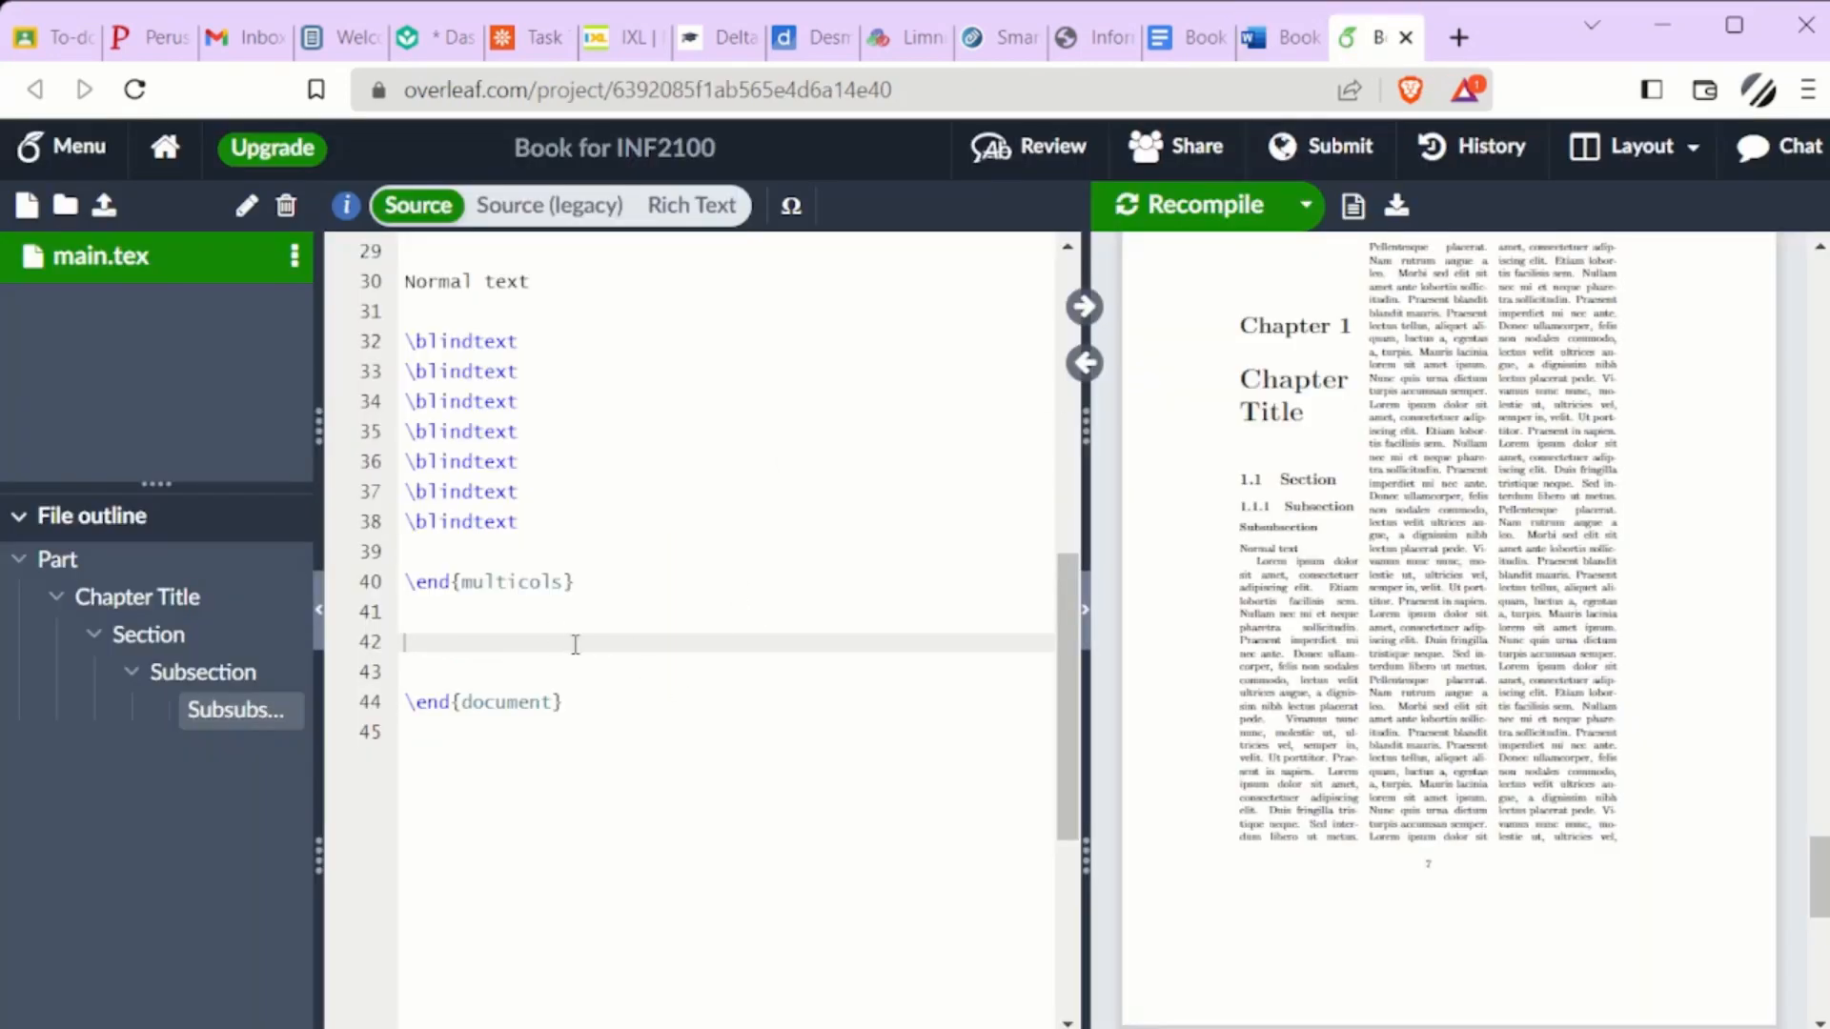
{"action": "left_click_drag", "start_coordinate": [534, 522], "coordinate": [416, 498]}
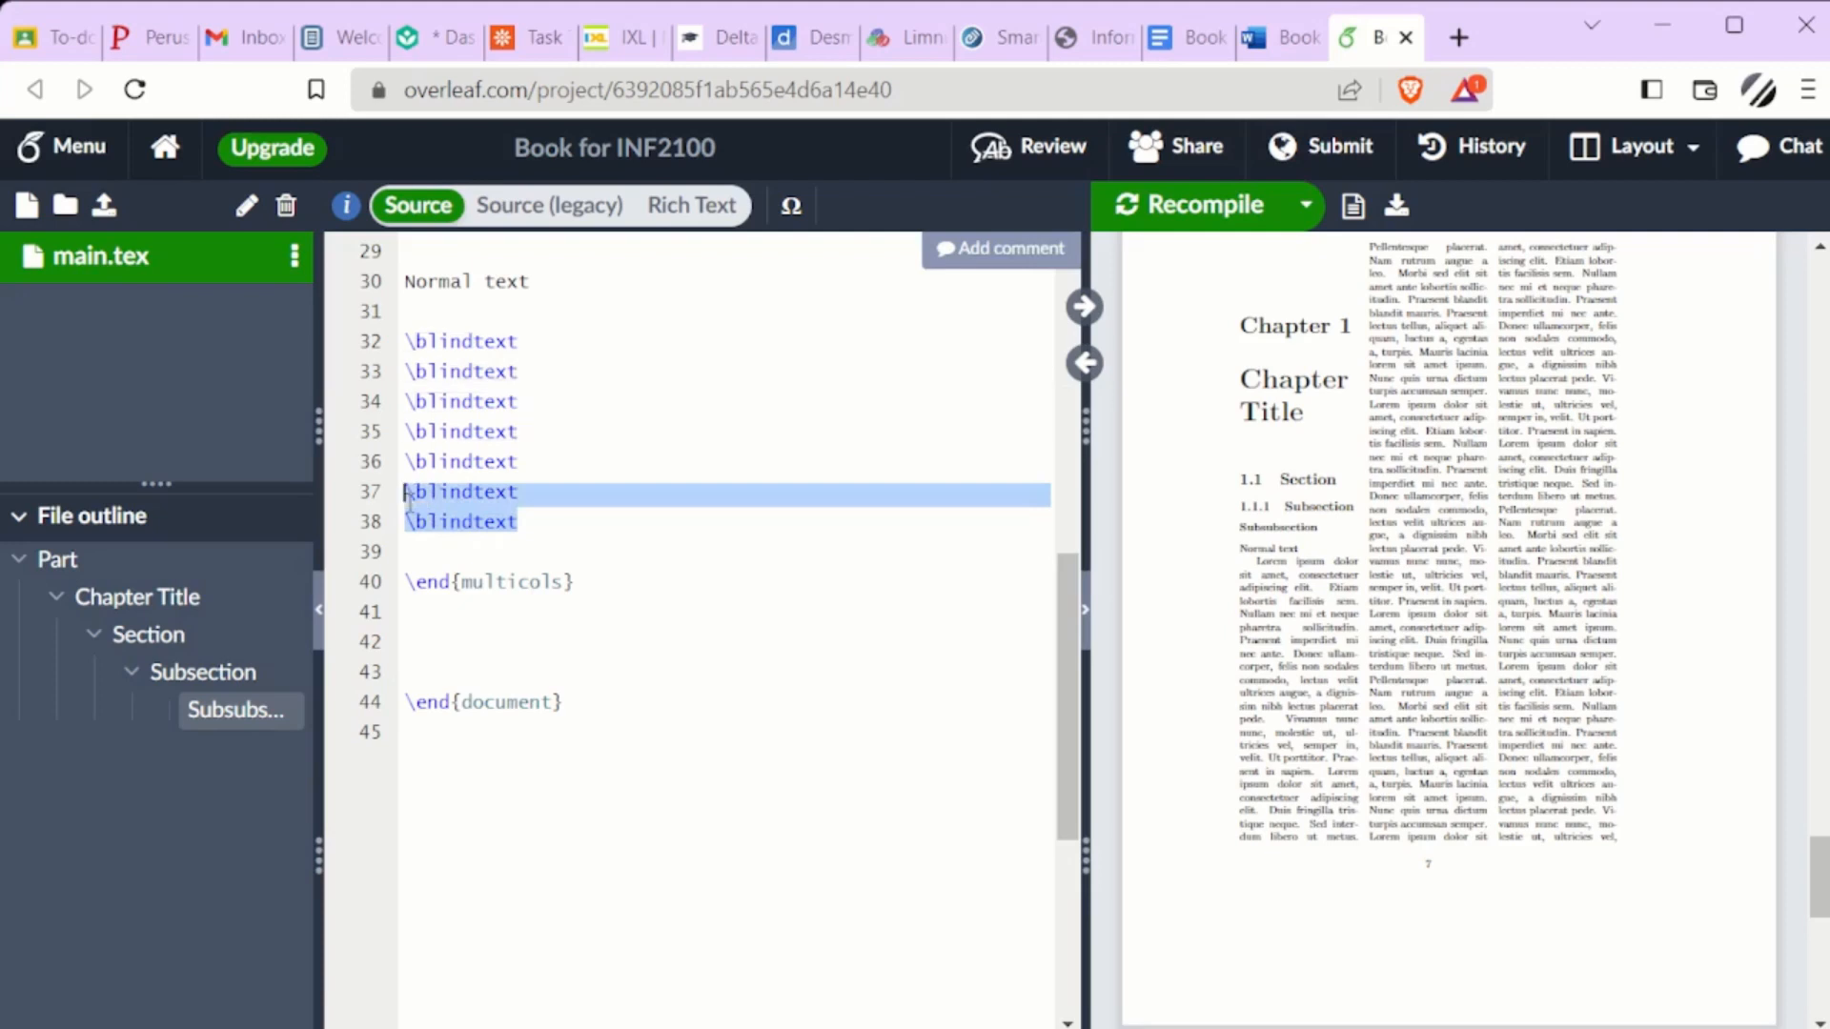
{"action": "left_click", "coordinate": [442, 648]}
{"action": "type", "text": "\\blindtext \\blindtext"}
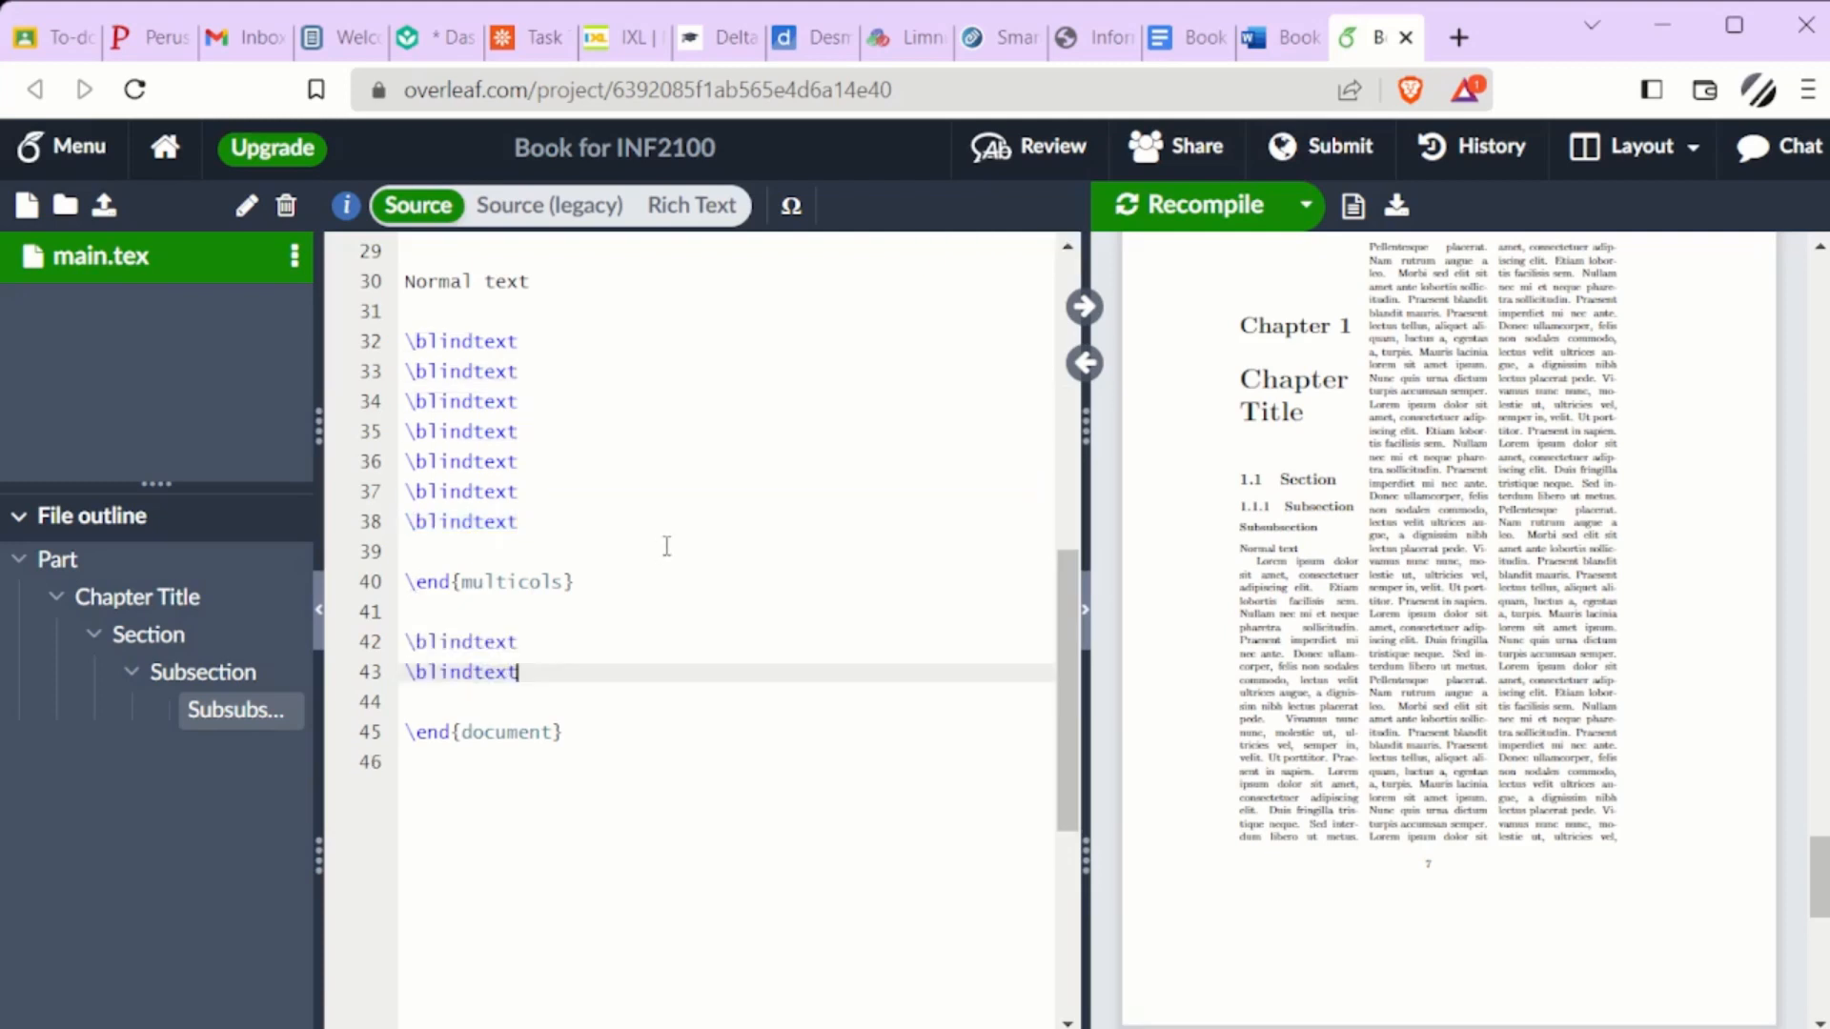
Insert a quote environment between the two \blindtext lines below \end{multicols}, containing the text "Quotation goes here."
{"action": "left_click", "coordinate": [620, 636]}
{"action": "key", "text": "Return"}
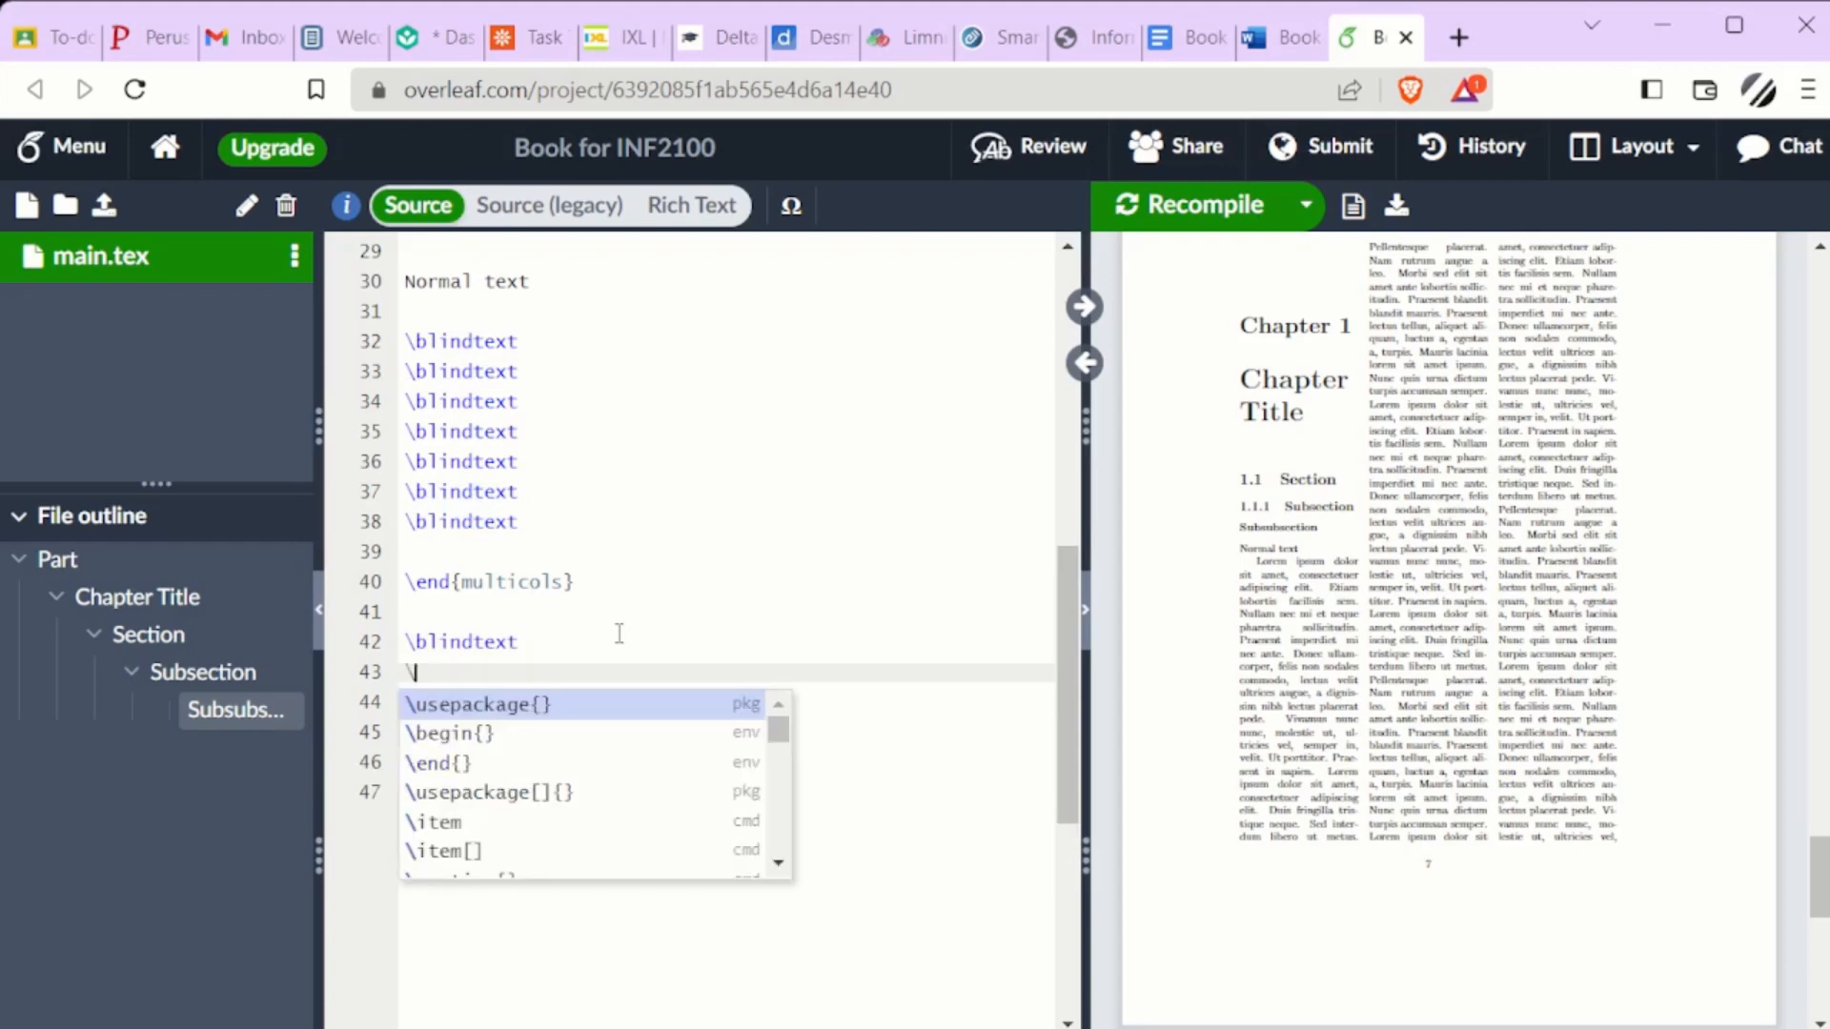
{"action": "type", "text": "\\be"}
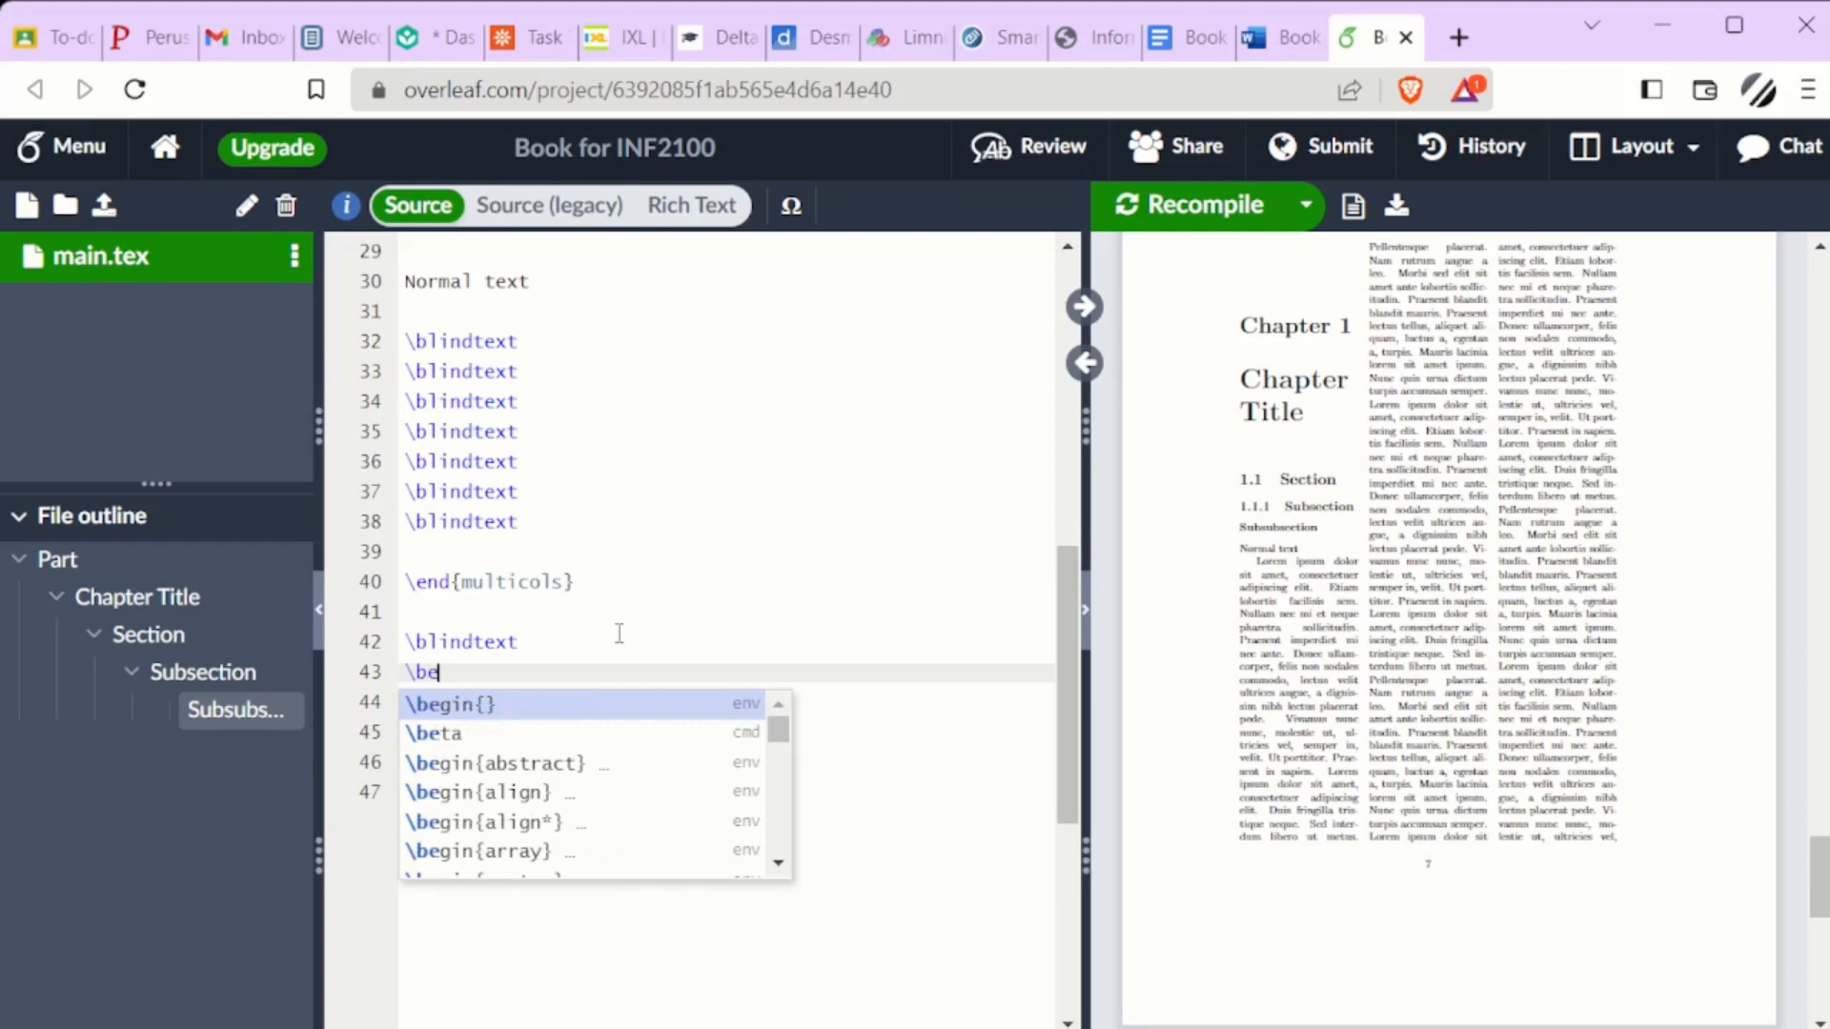
{"action": "type", "text": "gin{"}
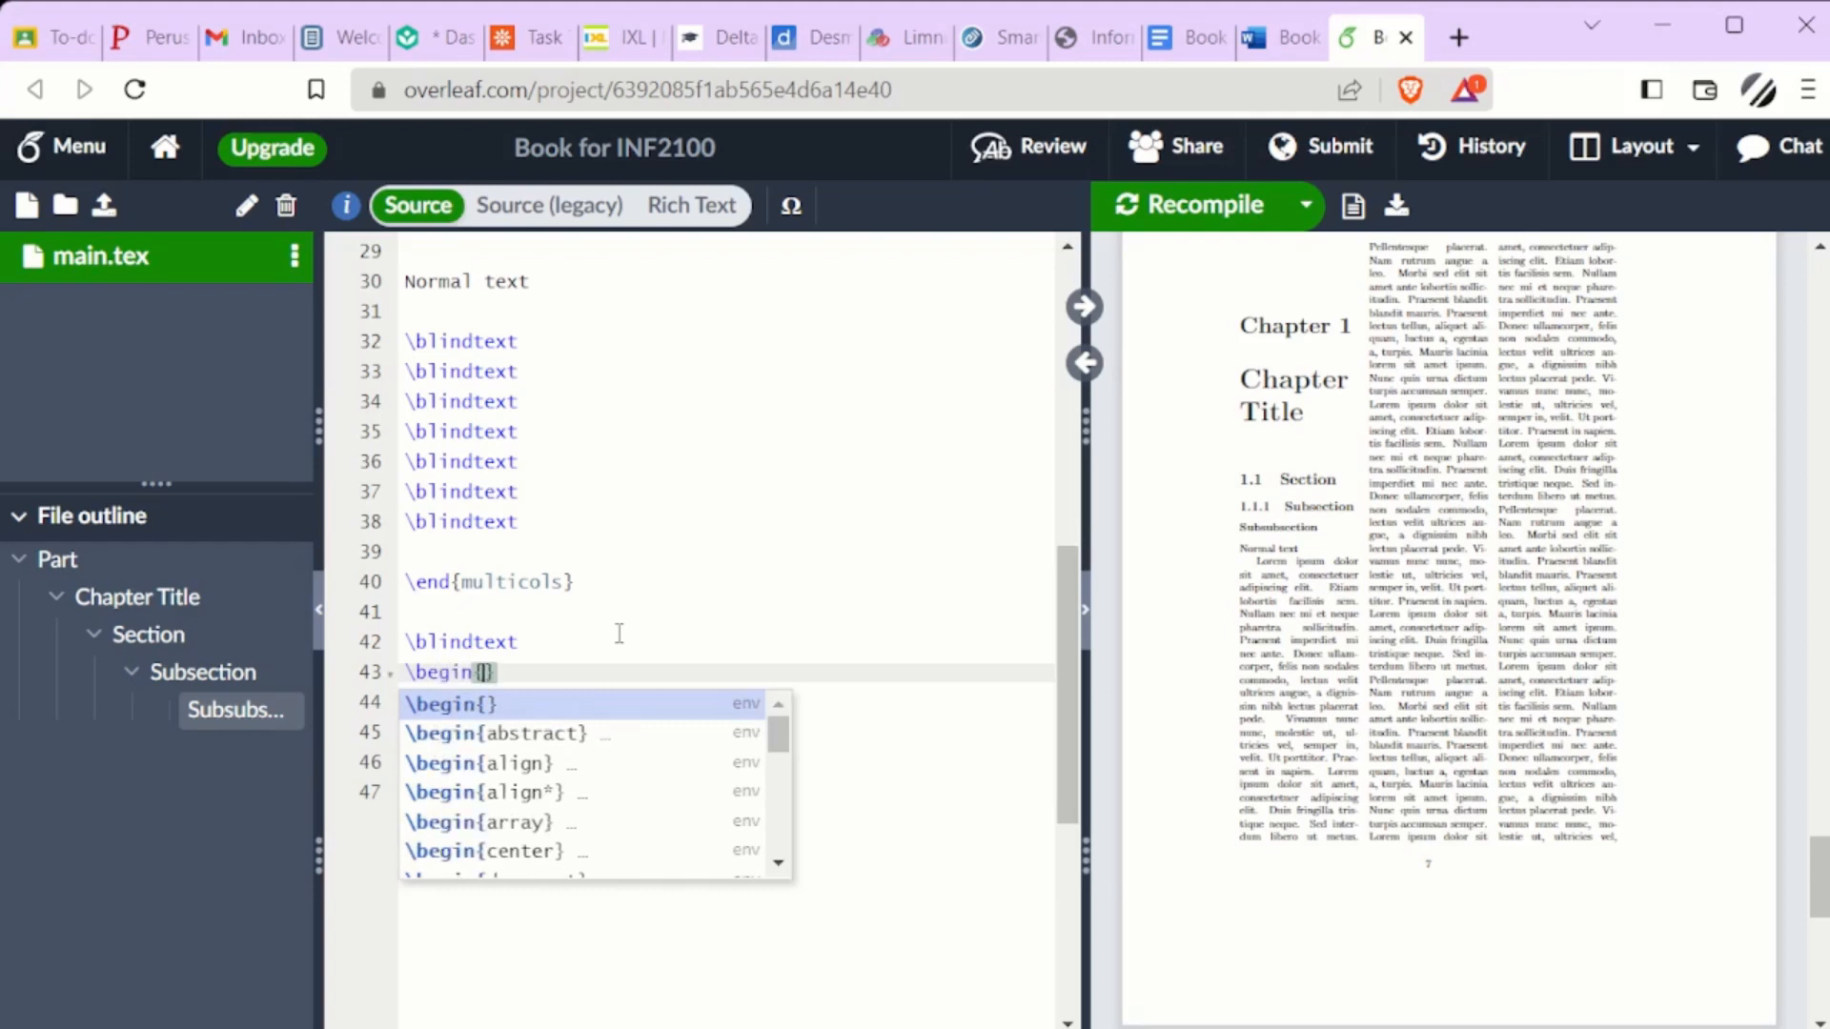
{"action": "type", "text": "q"}
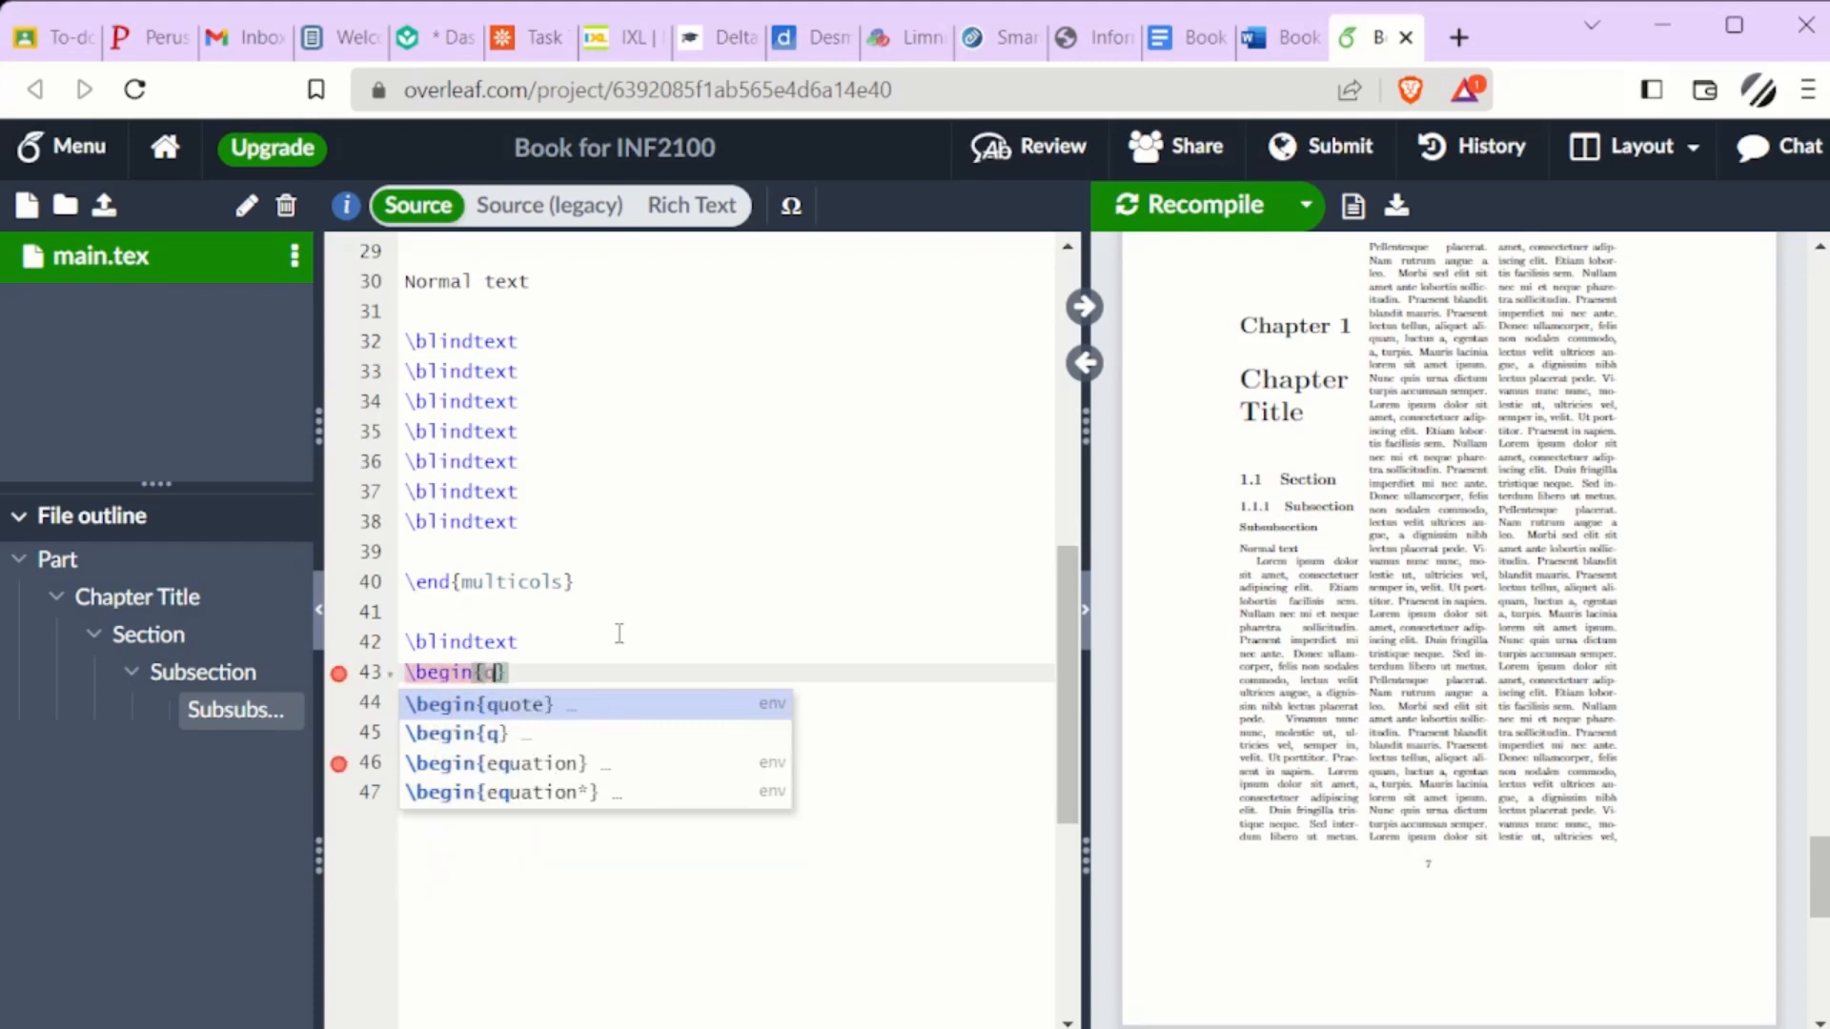
{"action": "key", "text": "Return"}
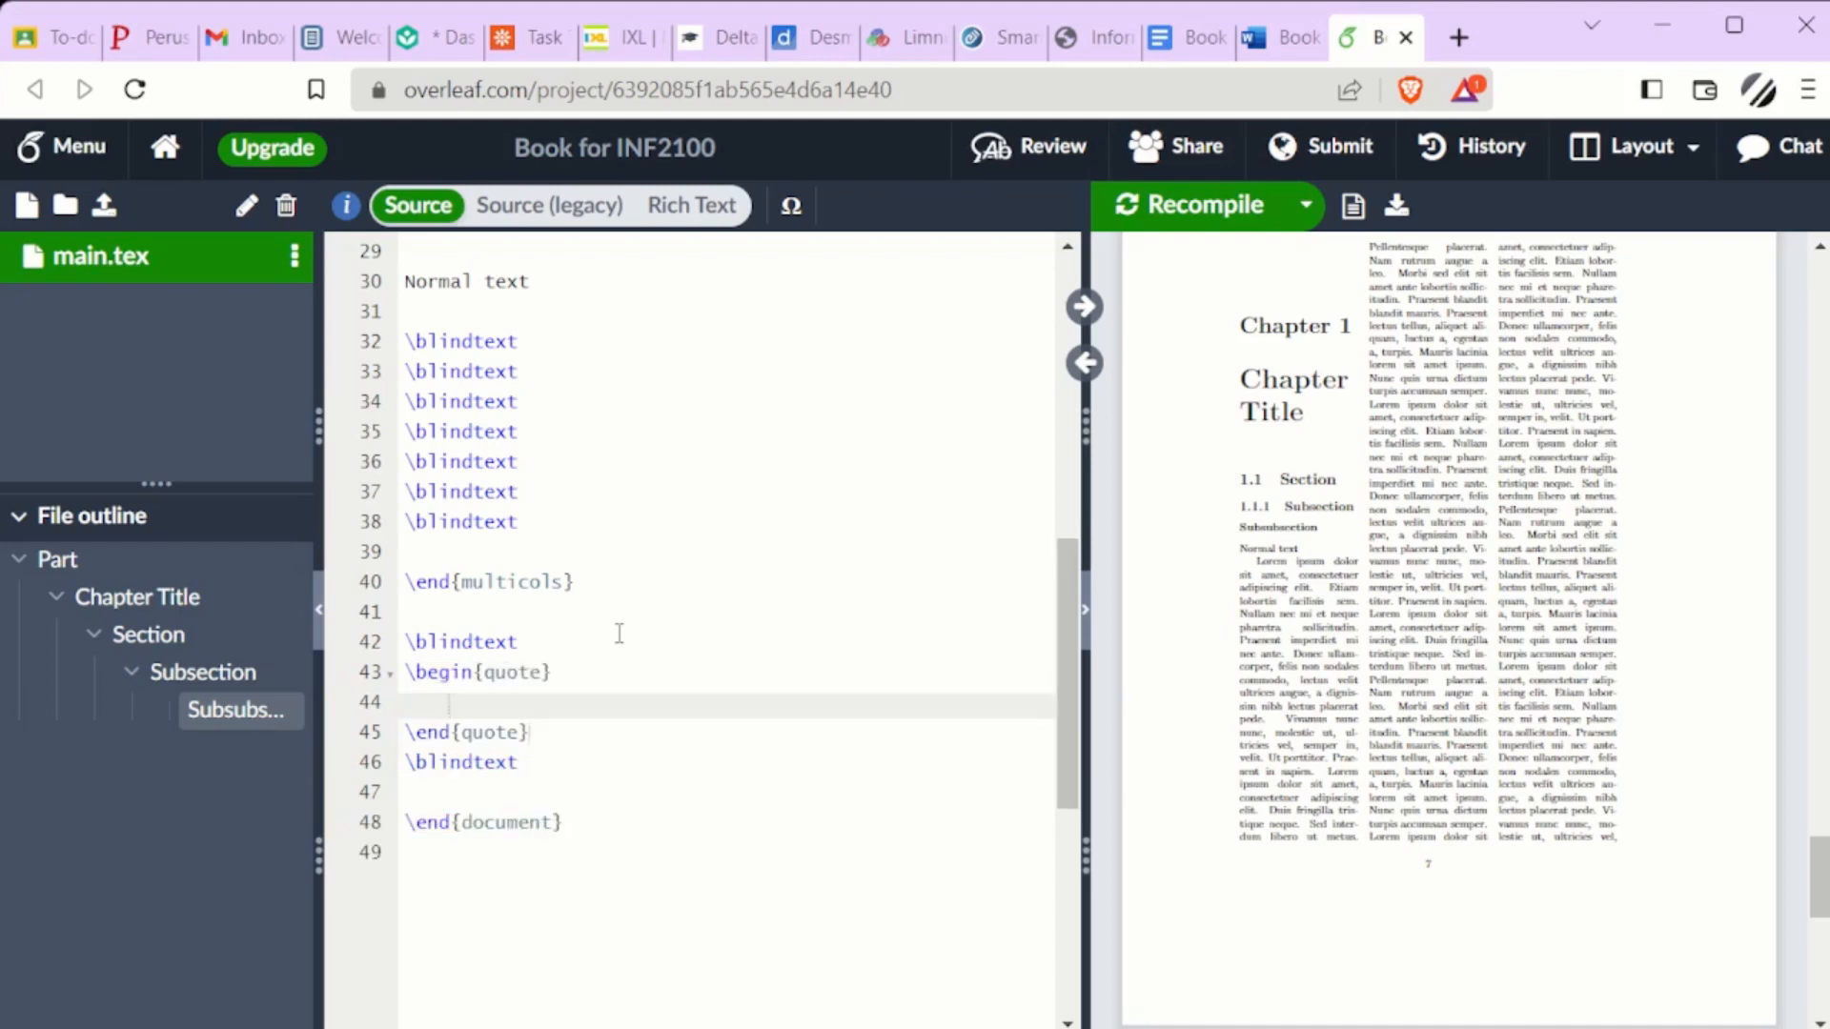
{"action": "type", "text": "Quotation goes here."}
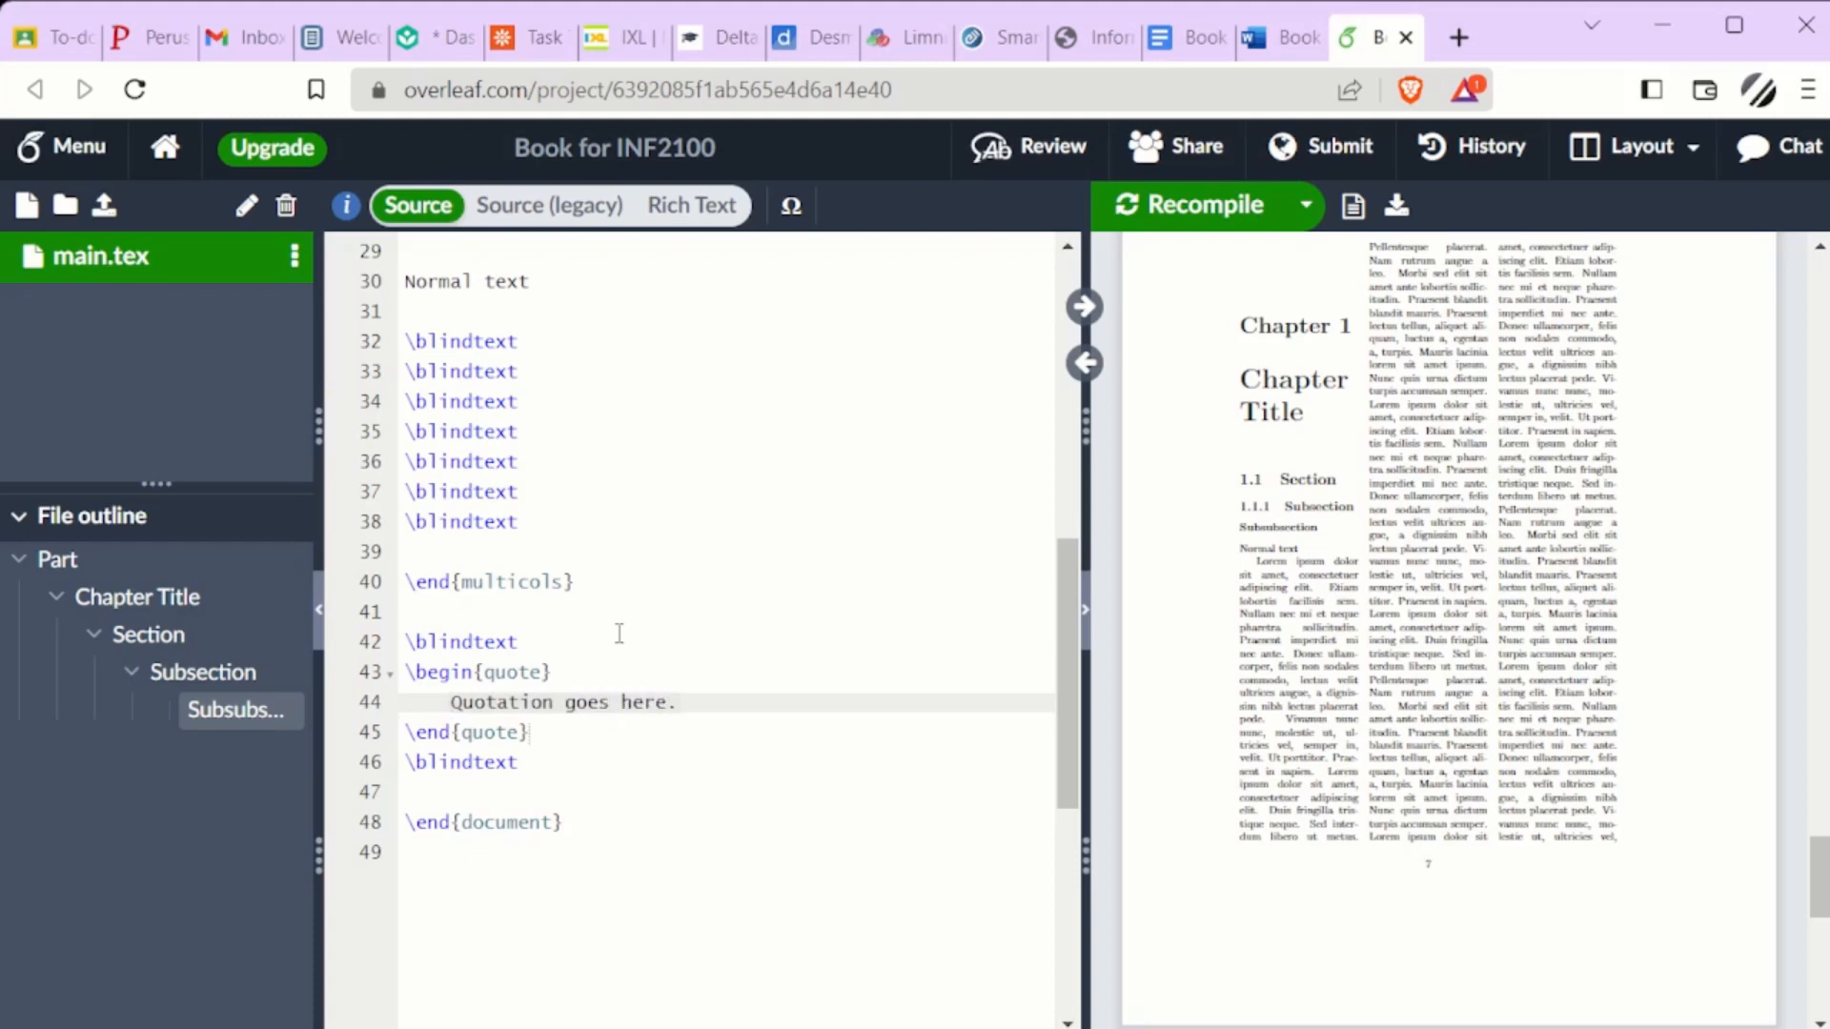
Recompile the PDF and view the page that contains the quotation
{"action": "left_click", "coordinate": [1232, 227]}
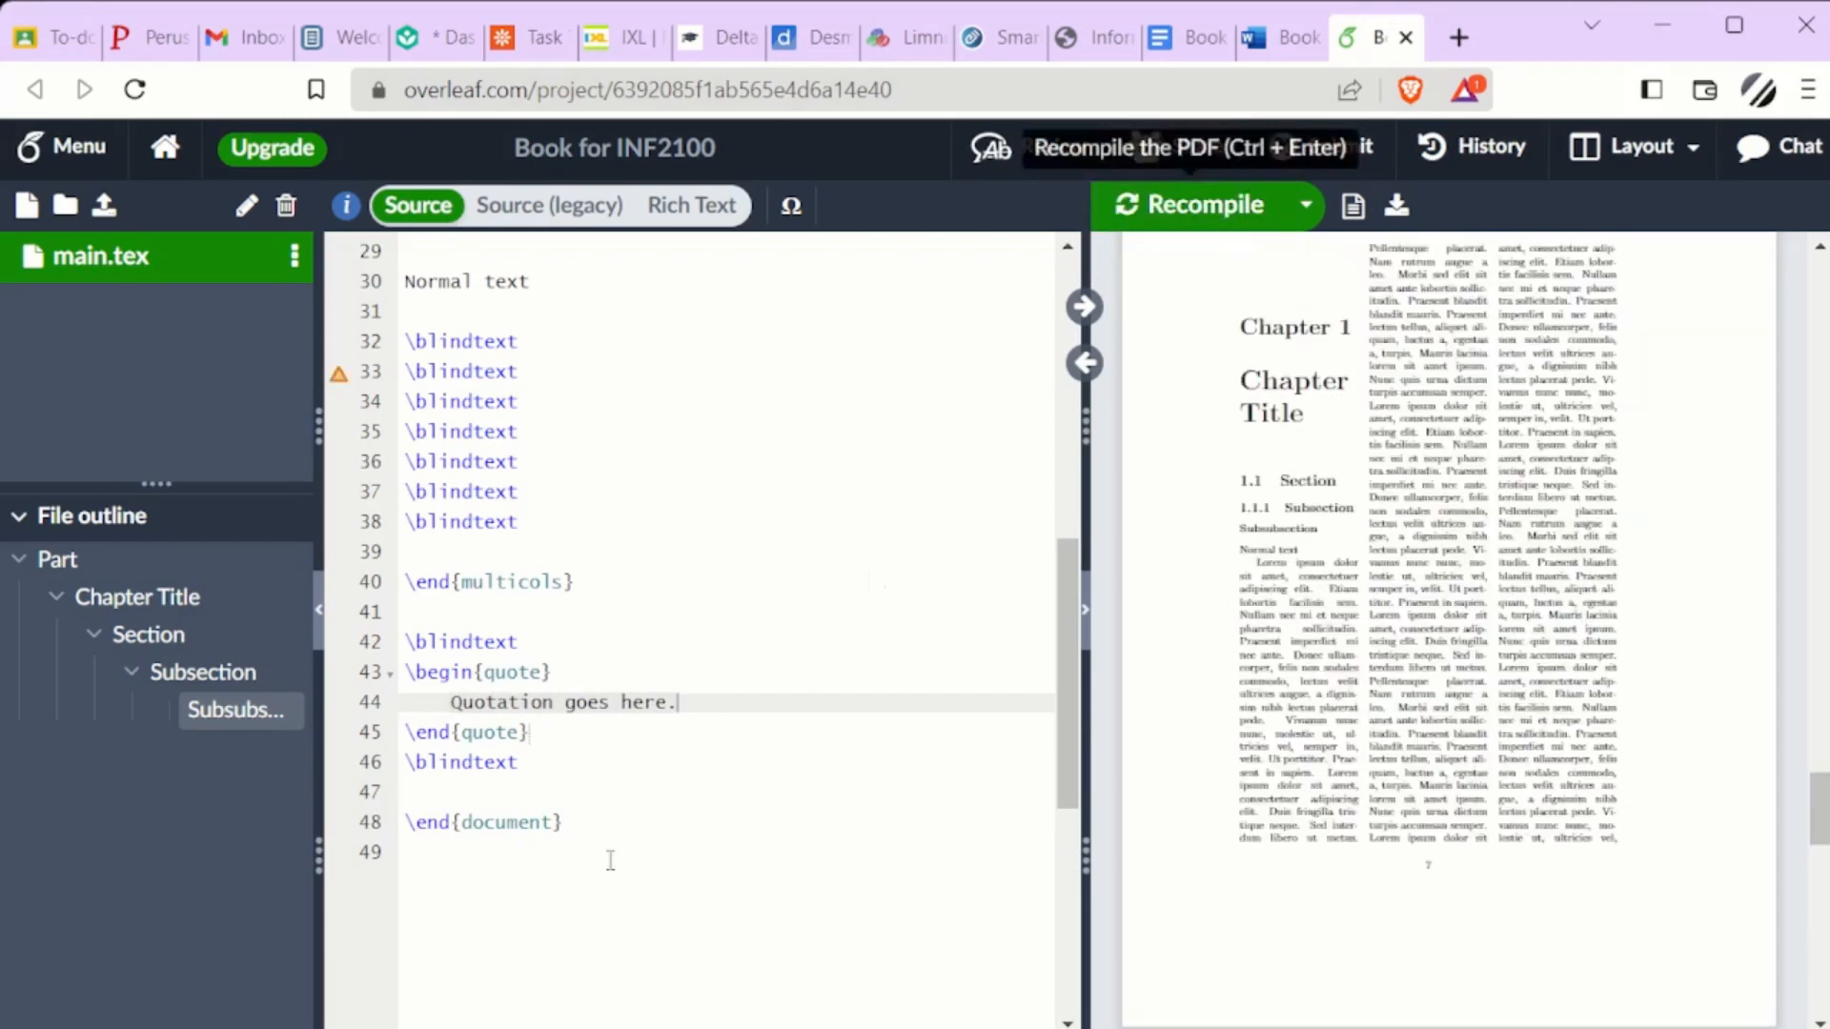
{"action": "scroll", "coordinate": [1558, 631], "scroll_direction": "down", "scroll_amount": 10}
{"action": "scroll", "coordinate": [1558, 631], "scroll_direction": "down", "scroll_amount": 4}
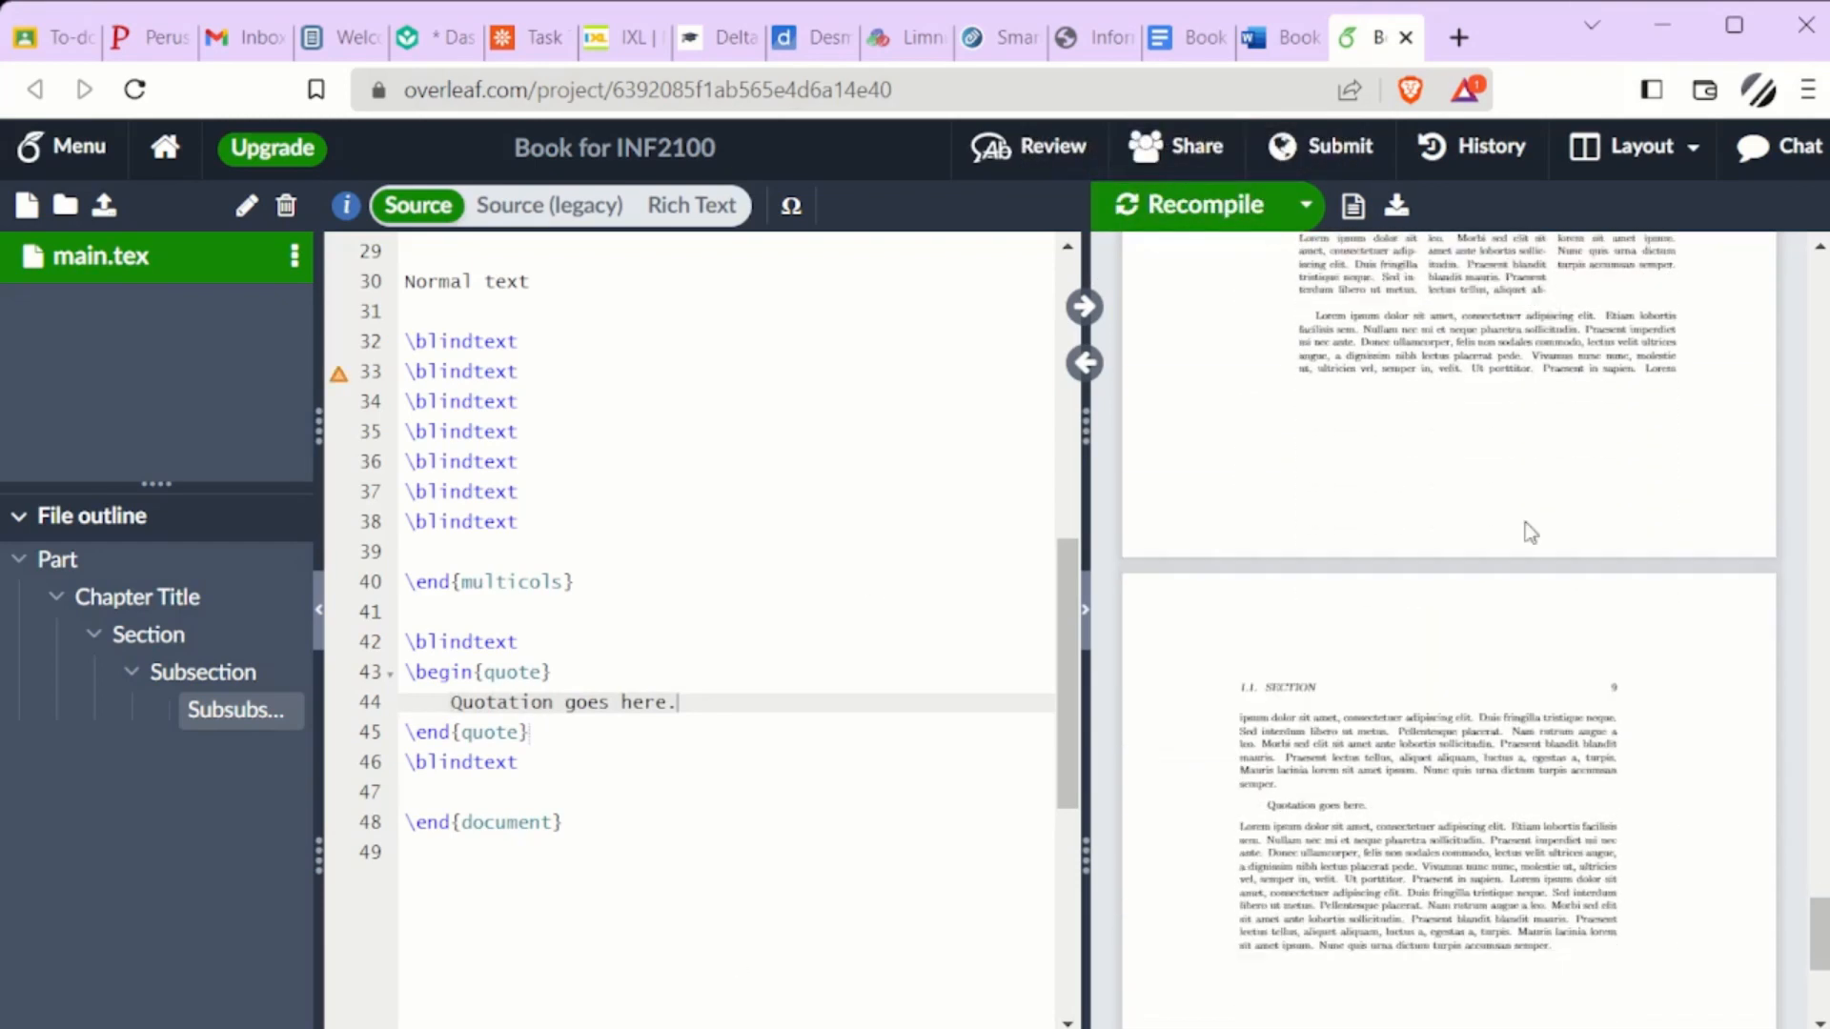
{"action": "scroll", "coordinate": [1525, 392], "scroll_direction": "down", "scroll_amount": 1}
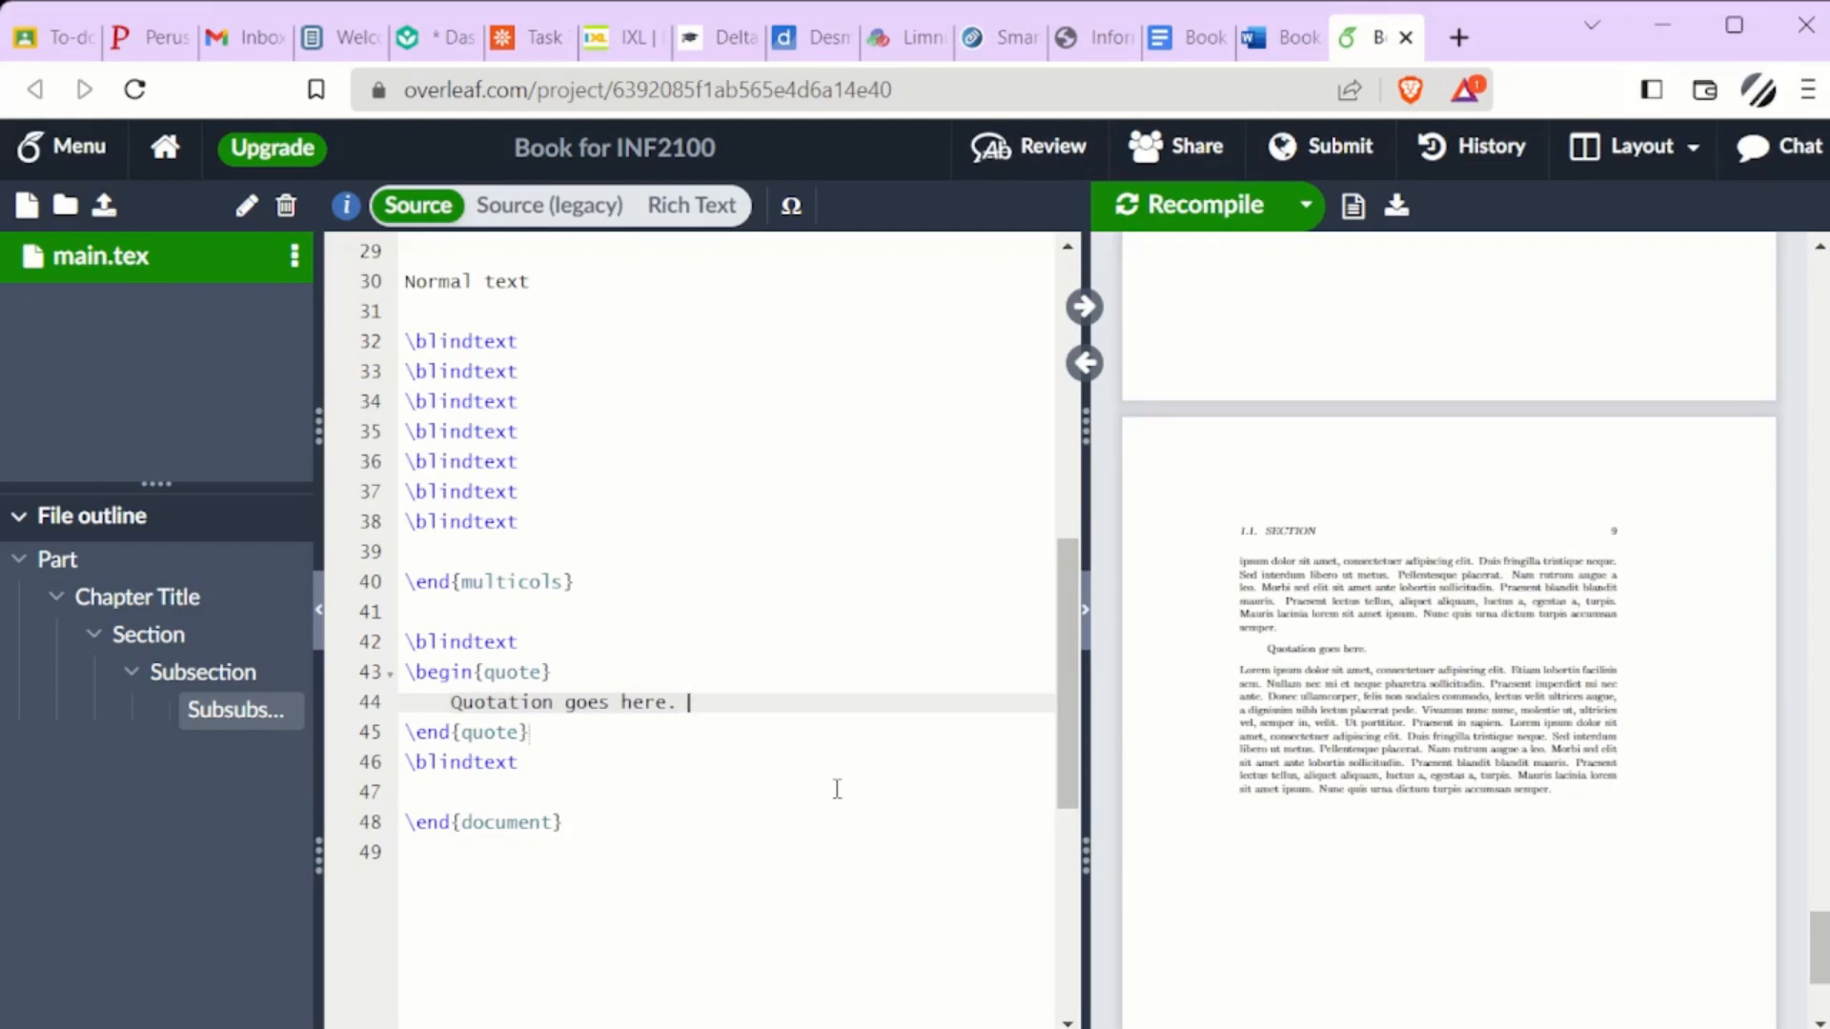
Extend the quotation with \blindtext after "Quotation goes here." and recompile the PDF
{"action": "type", "text": "\\blindte"}
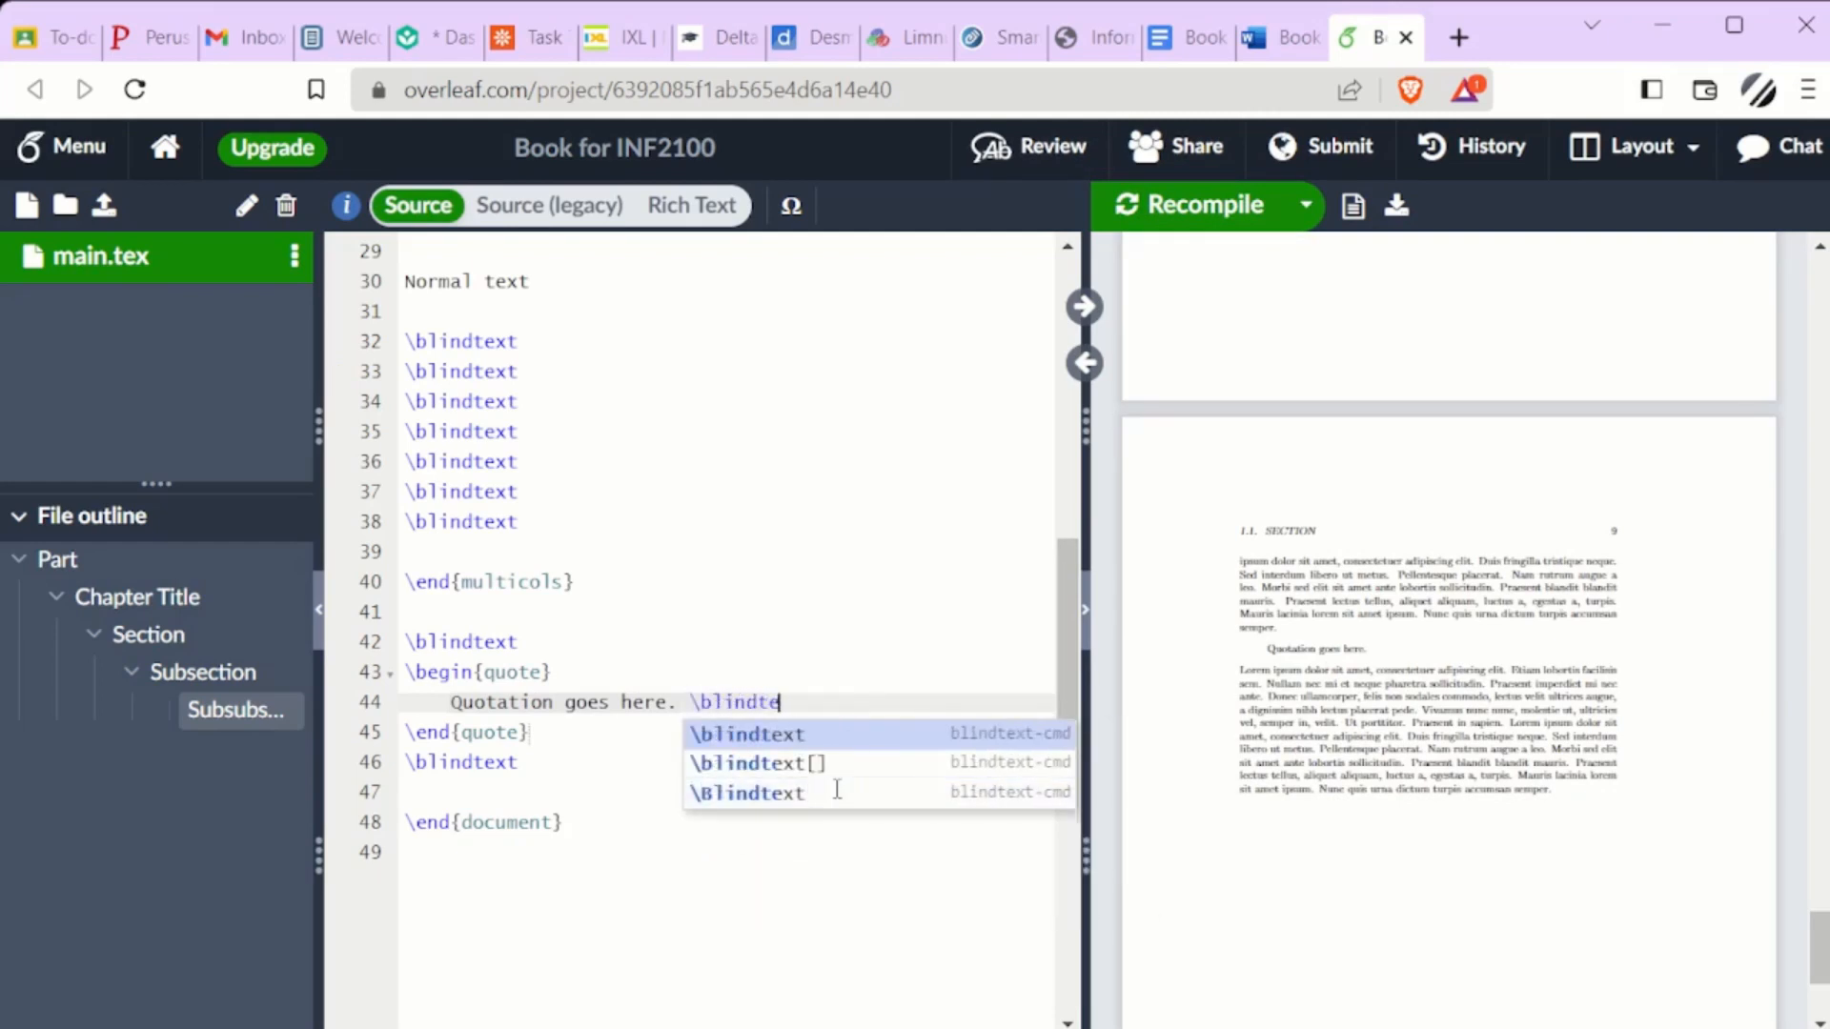
{"action": "type", "text": "xt"}
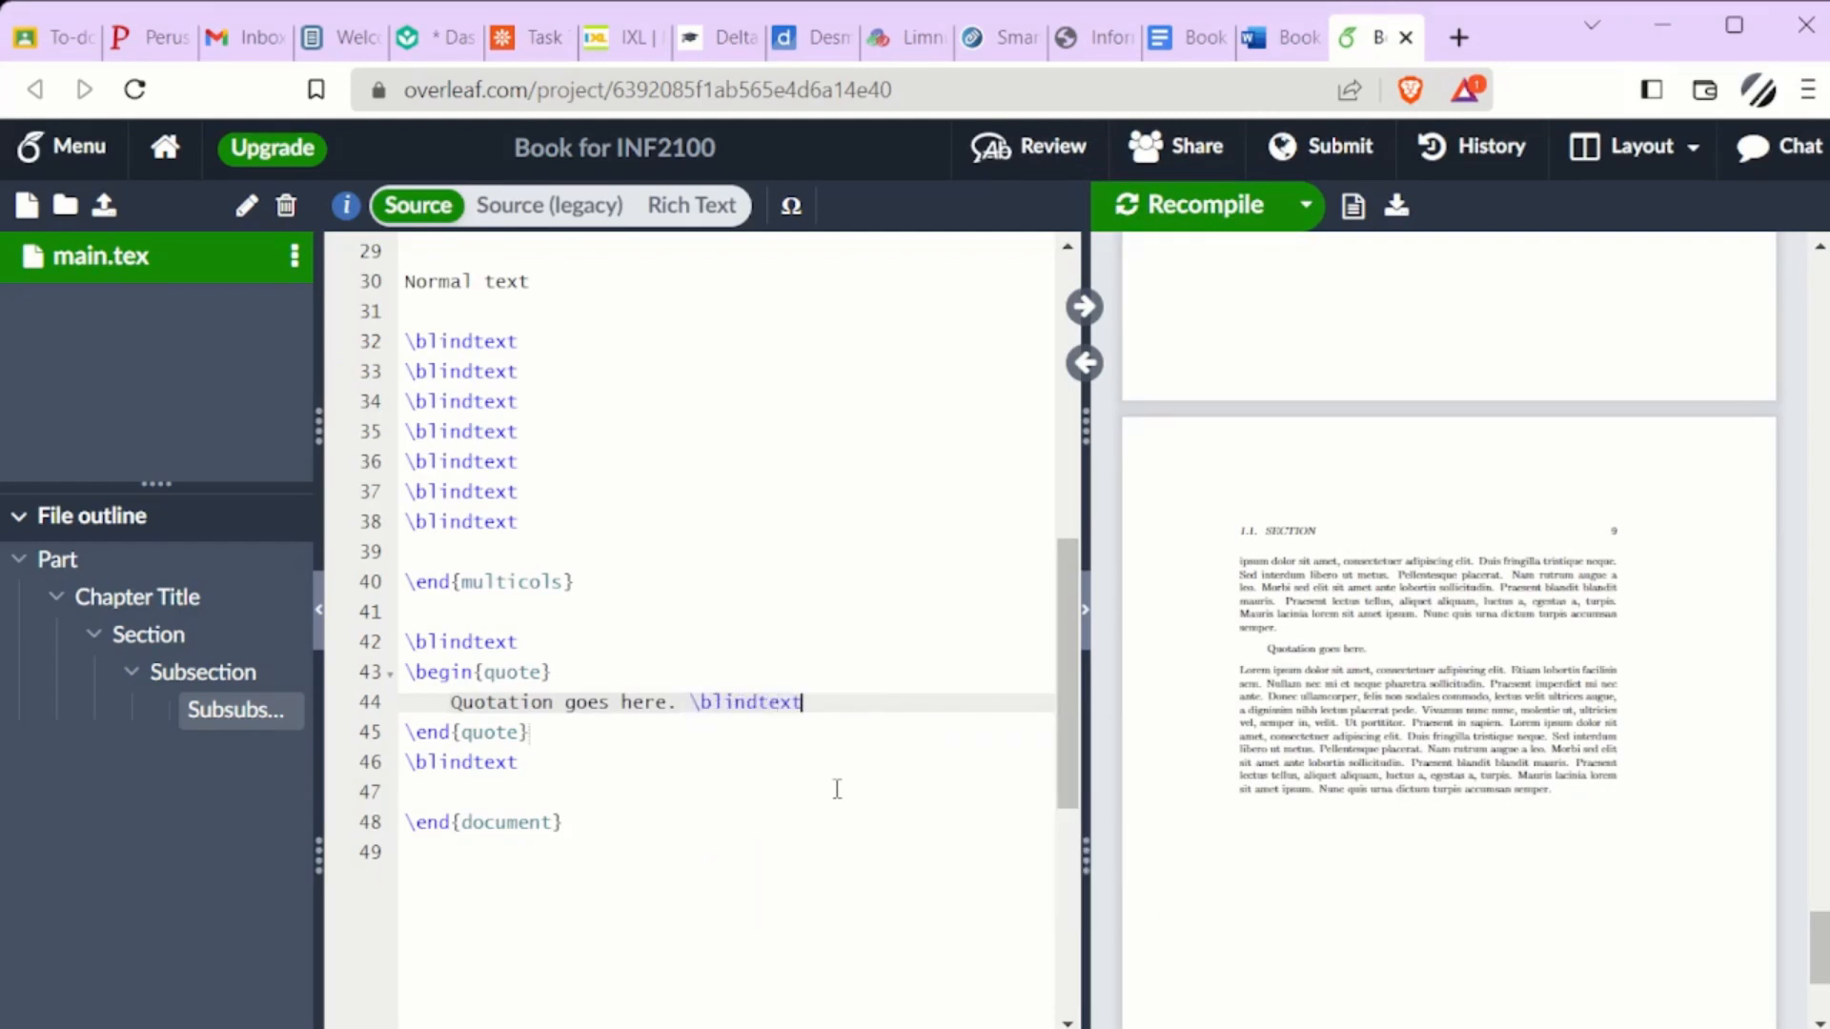
{"action": "left_click", "coordinate": [1164, 204]}
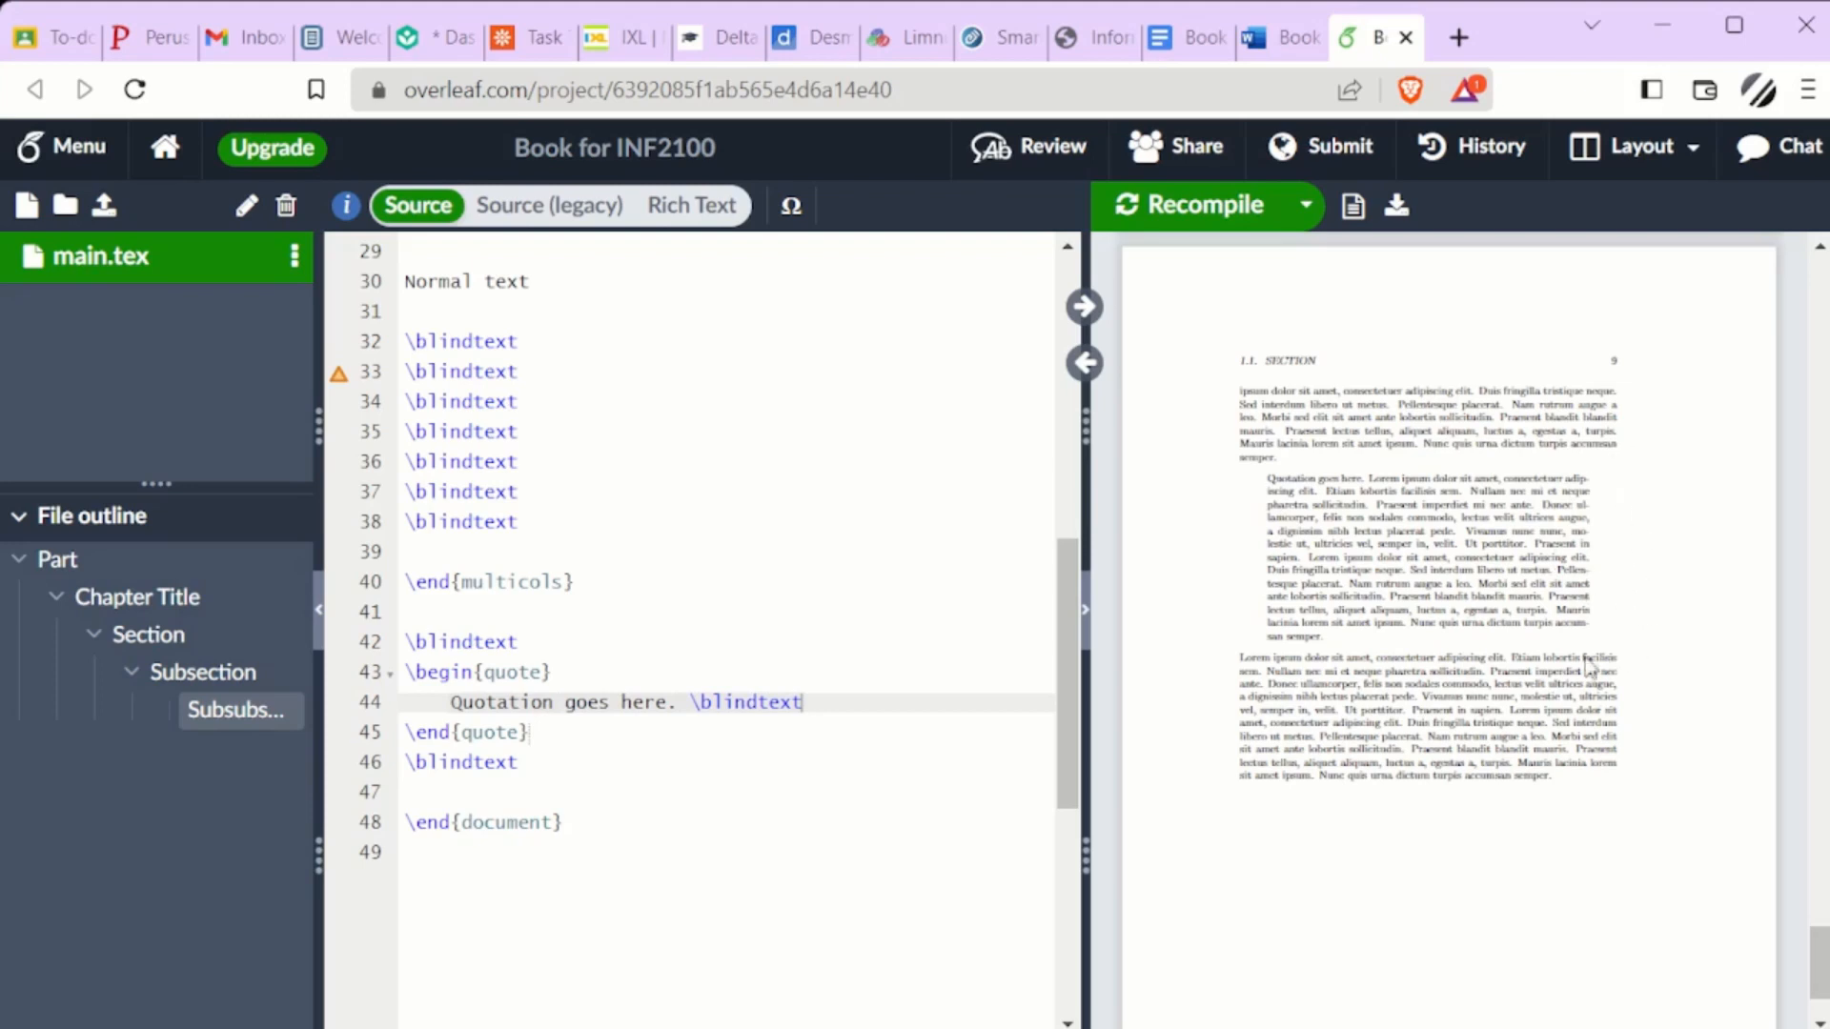
Switch to the document in Google Docs and set the right indent of the lines from "elit. Duis fringilla" to "dum libero" at about 5.8 on the ruler
{"action": "left_click", "coordinate": [1268, 49]}
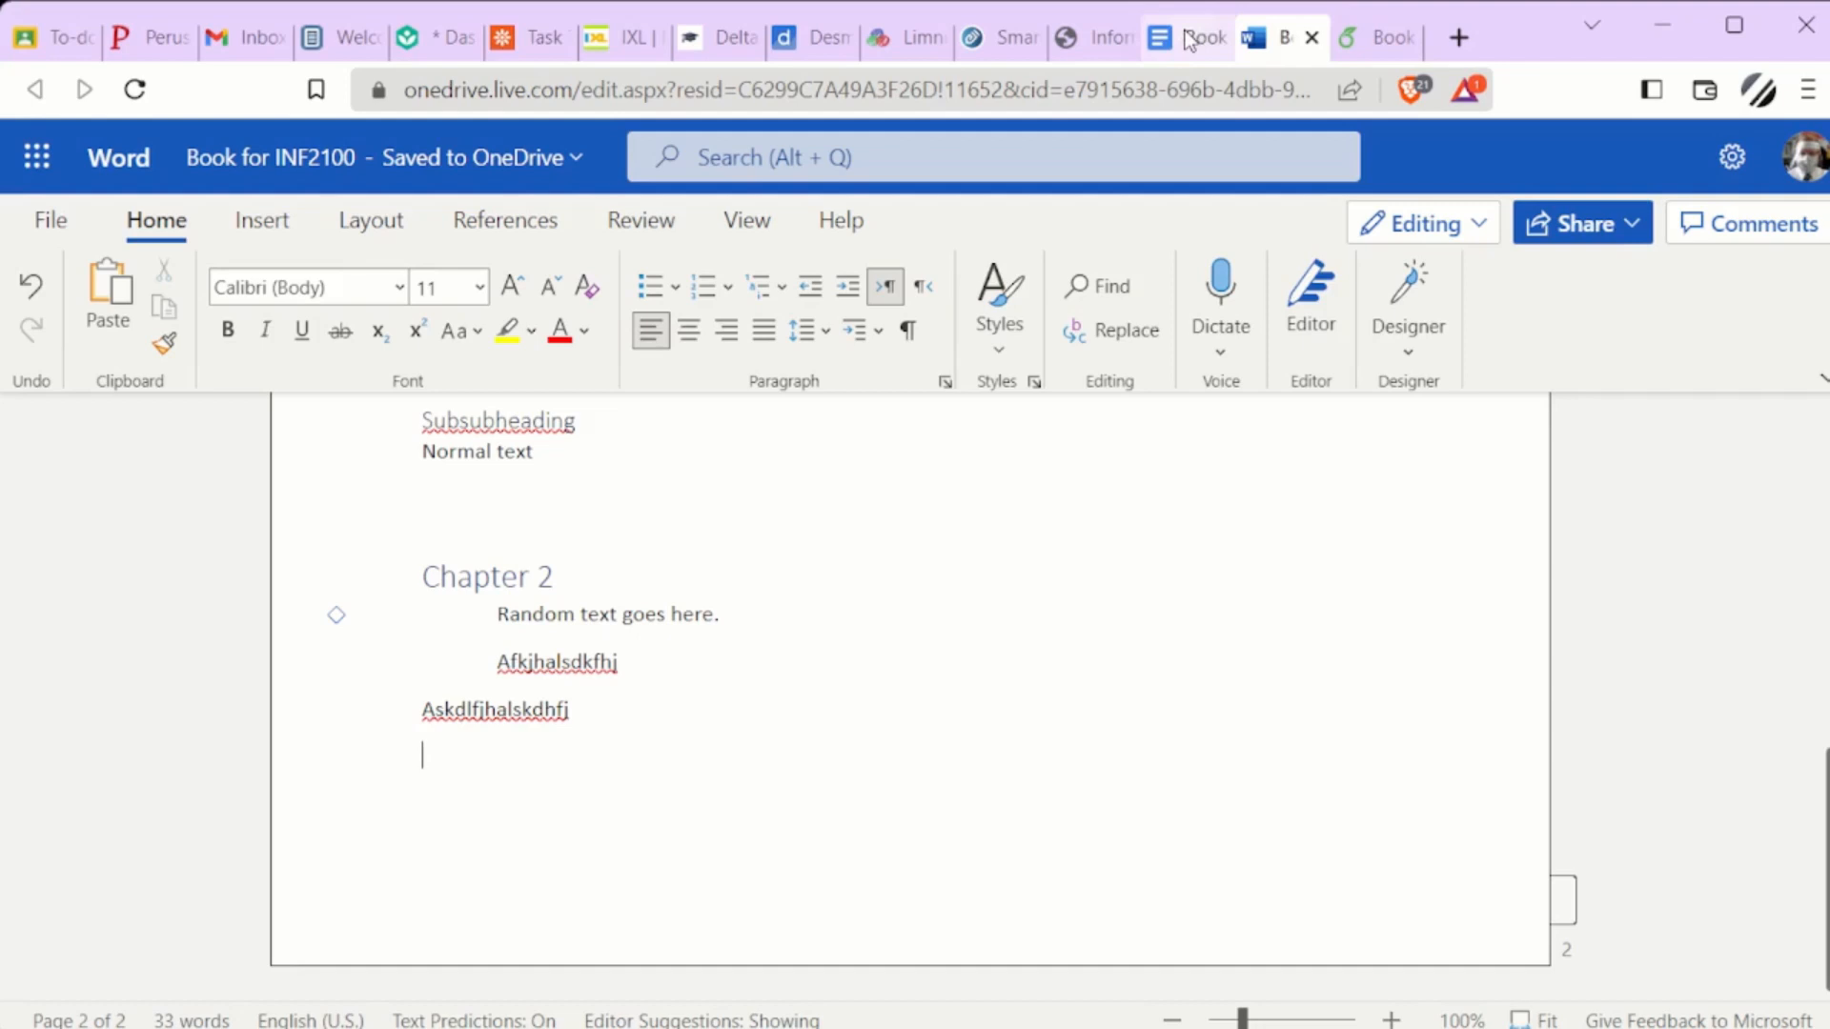
{"action": "left_click", "coordinate": [1189, 38]}
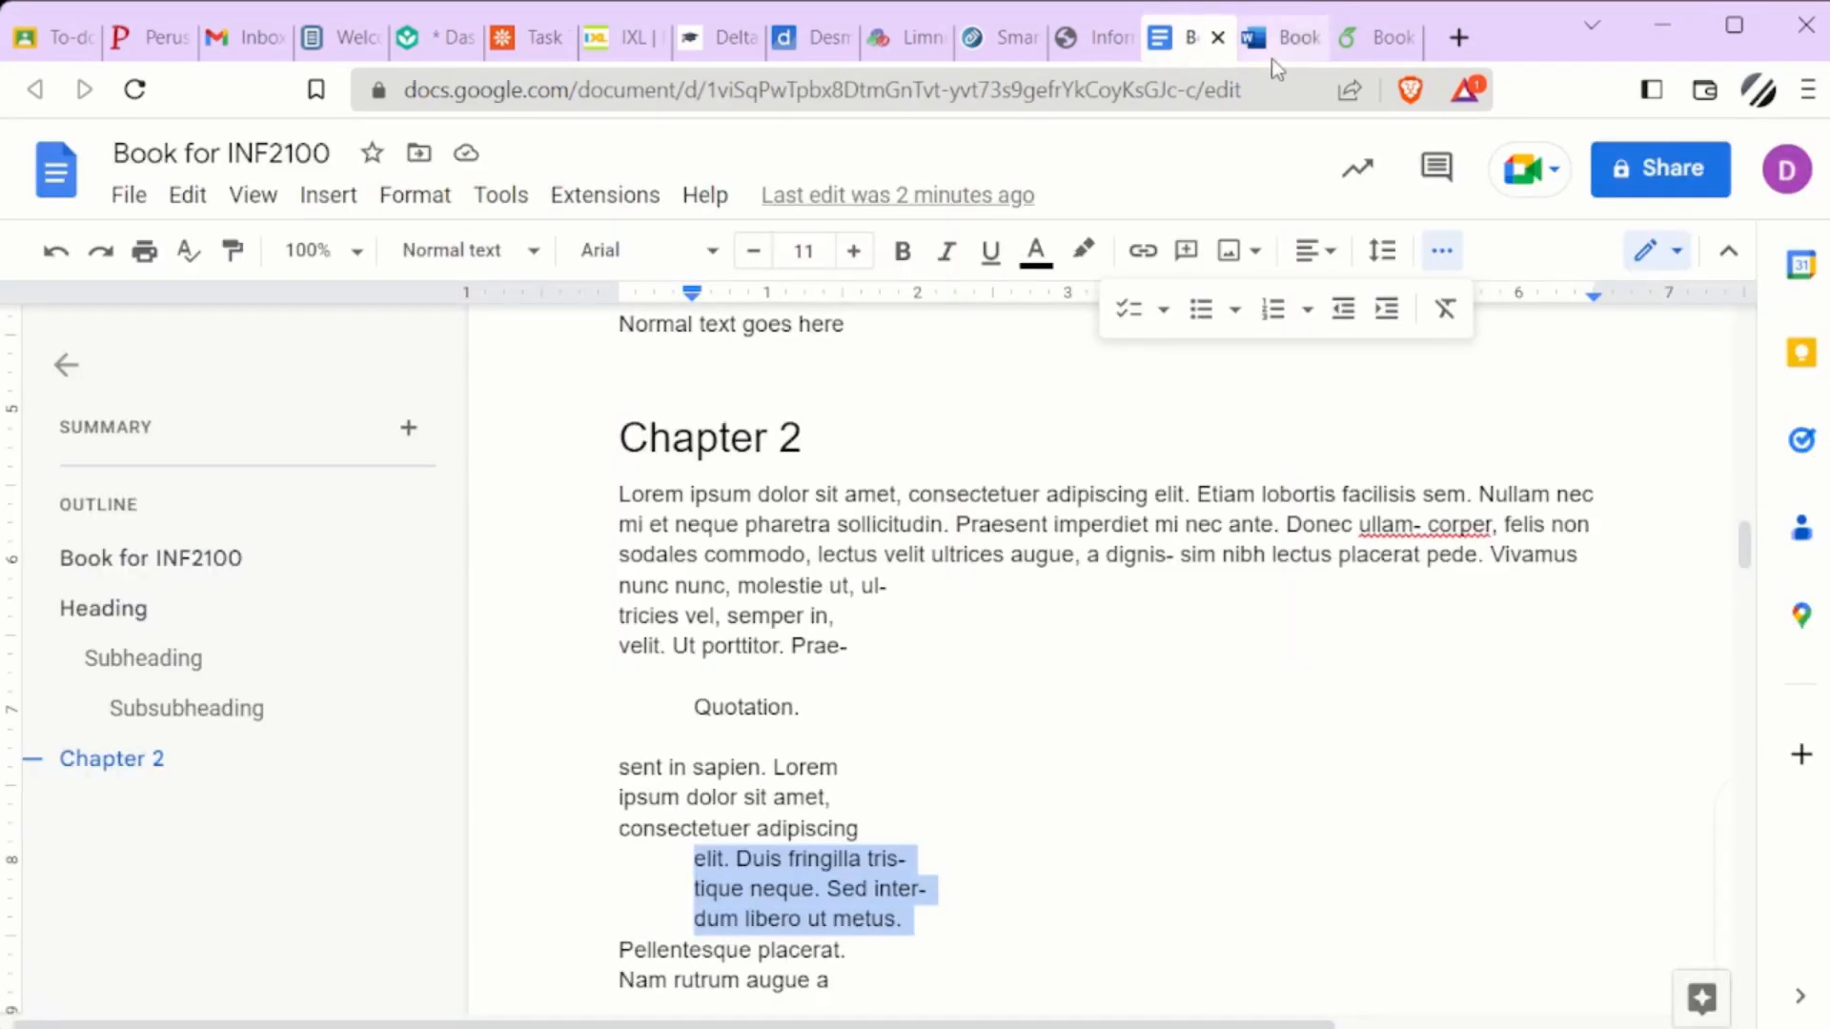
{"action": "left_click", "coordinate": [723, 898]}
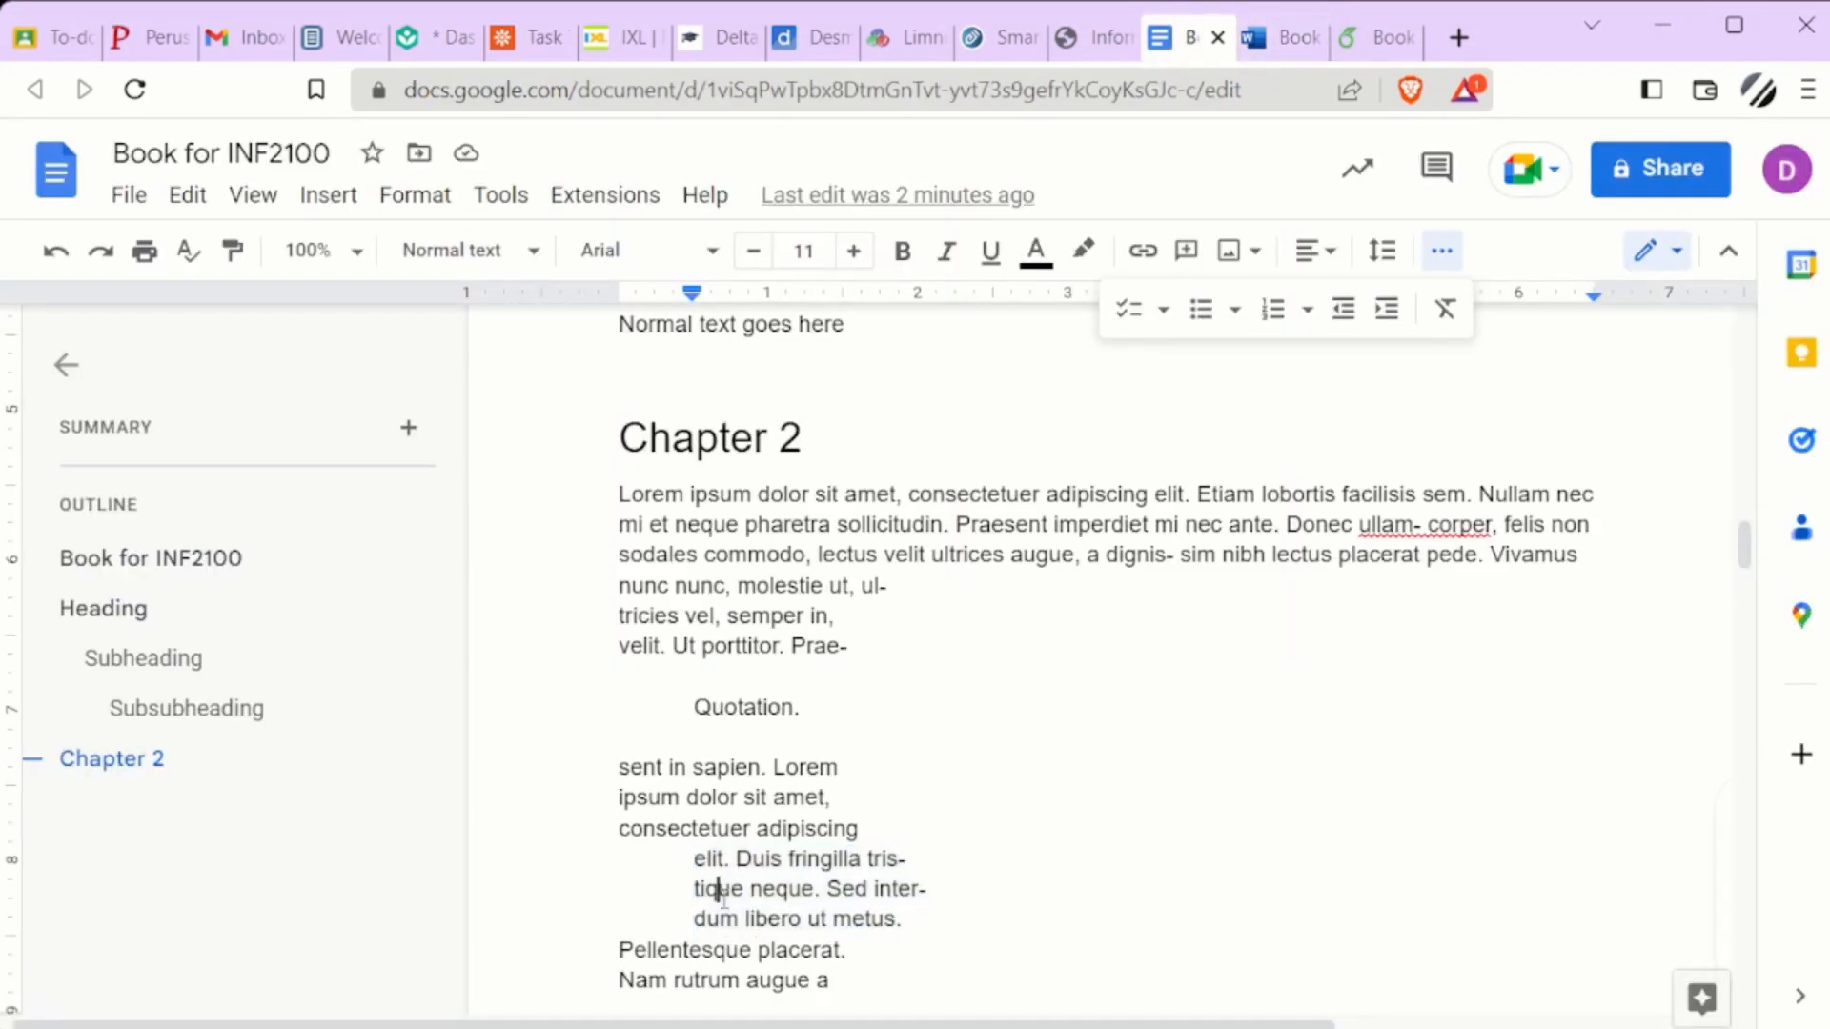
{"action": "left_click_drag", "start_coordinate": [707, 859], "coordinate": [870, 918]}
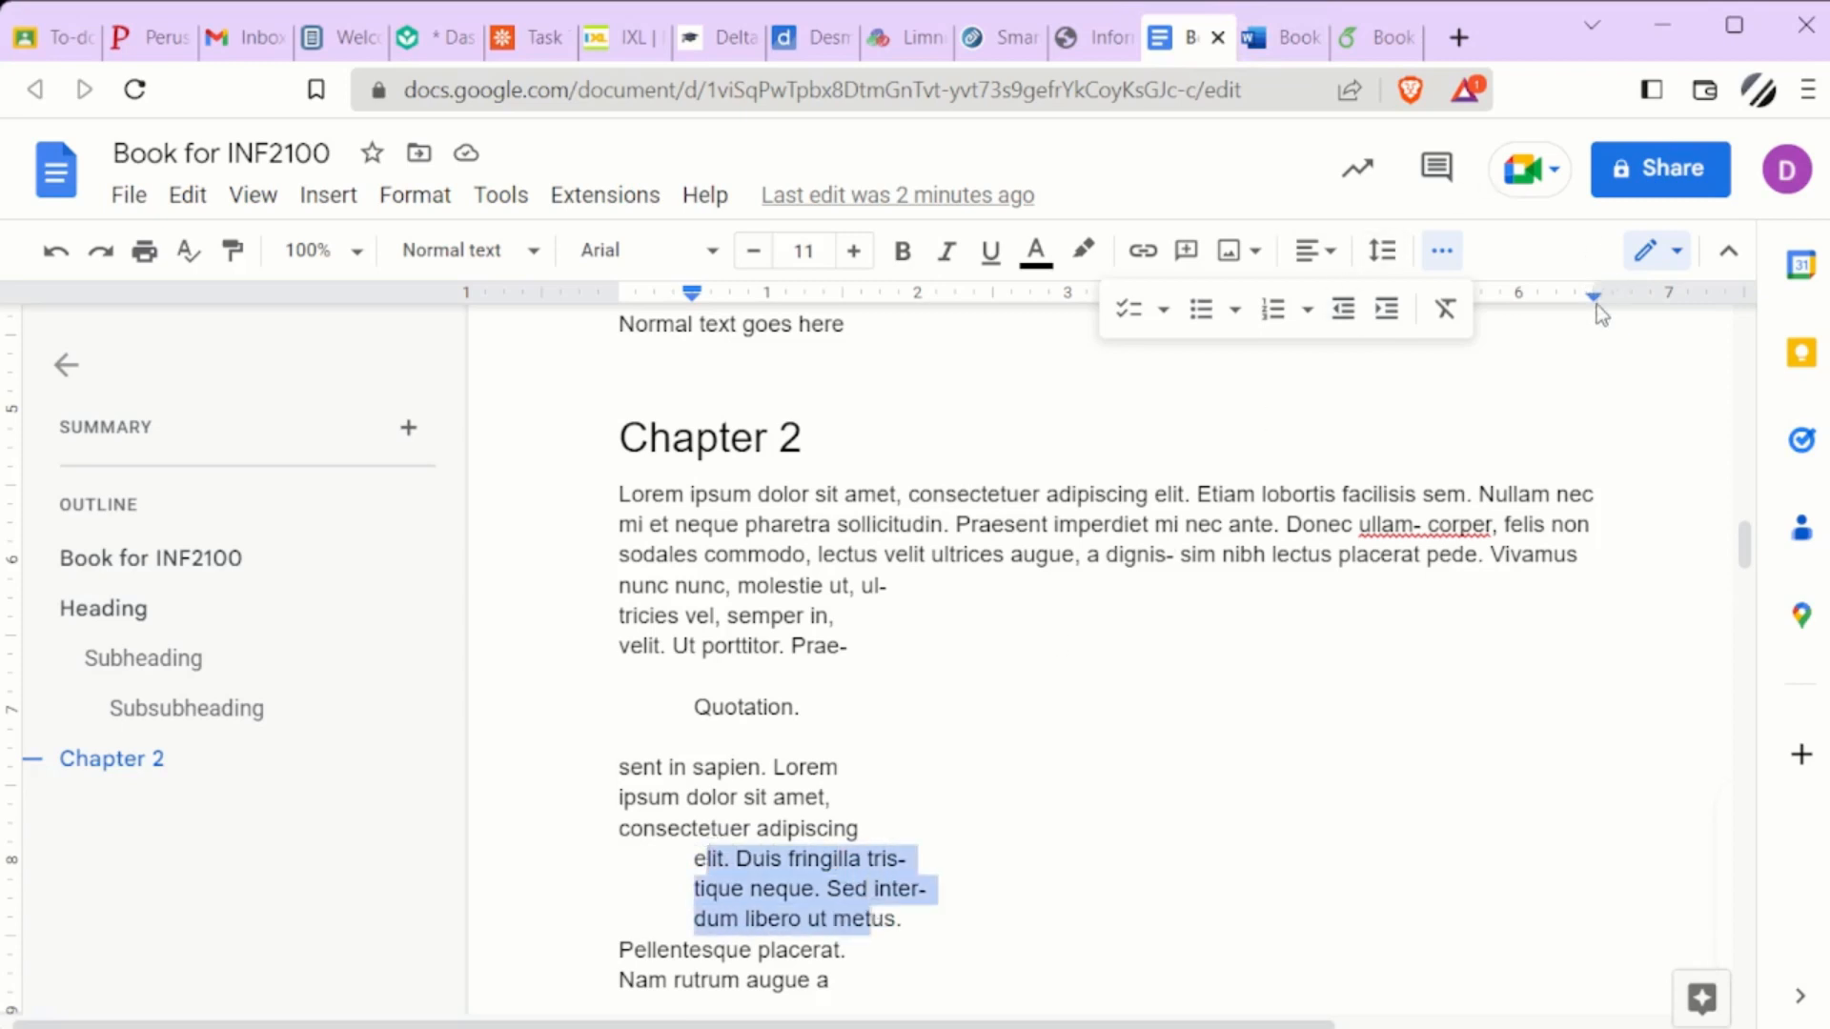
{"action": "left_click_drag", "start_coordinate": [1592, 300], "coordinate": [1490, 311]}
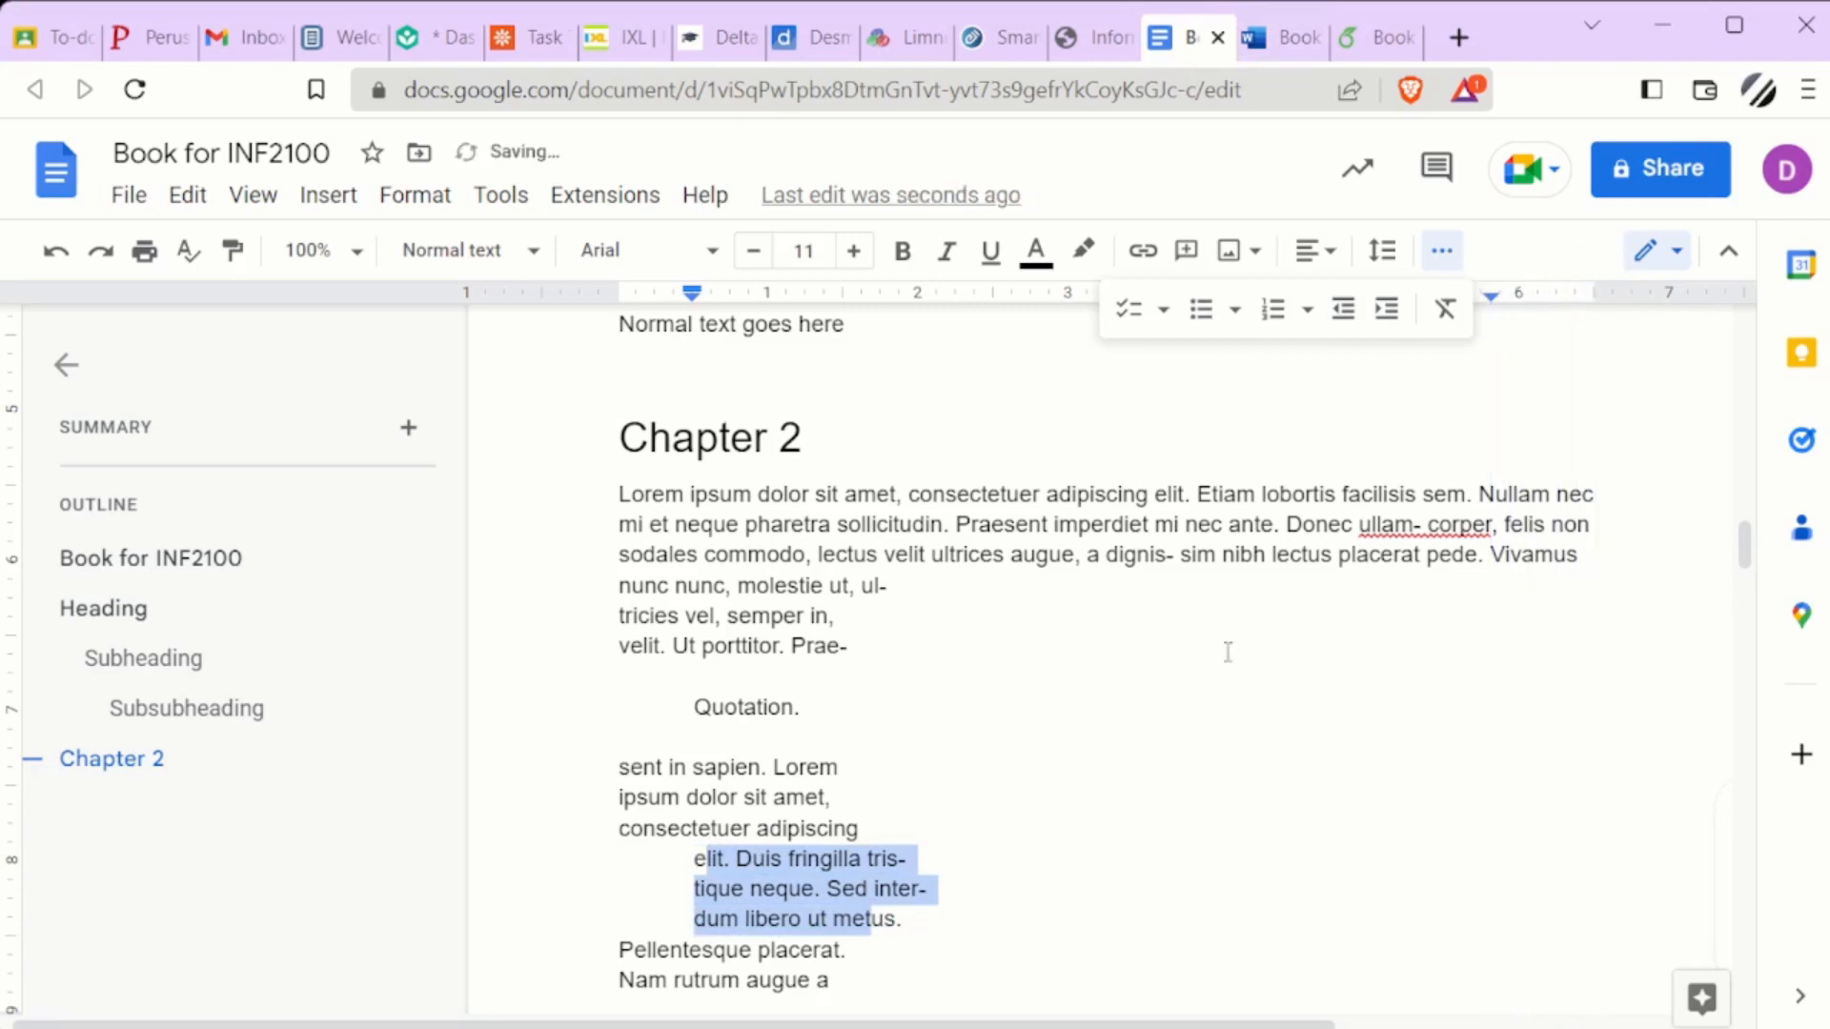
{"action": "left_click", "coordinate": [1441, 252]}
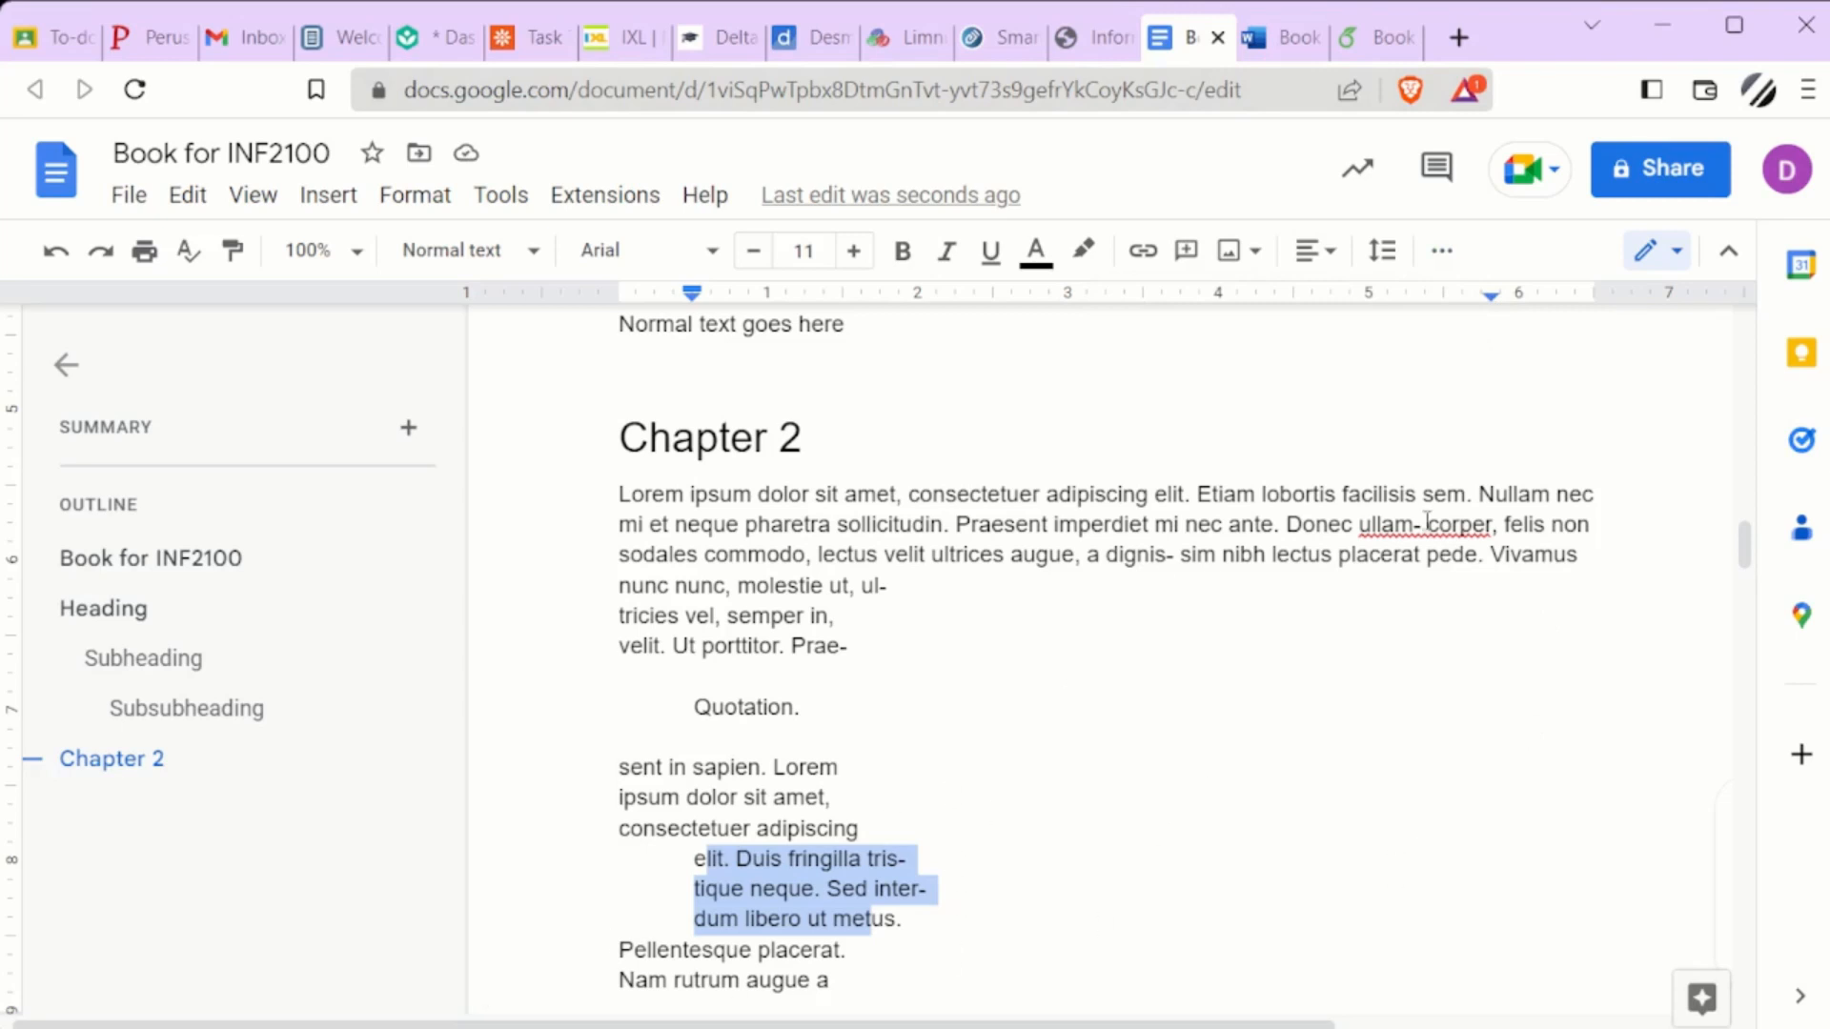
Indent the first Chapter 2 paragraph on both sides, with its right indent at about 5.7 and left indent at about 0.4 on the ruler
{"action": "left_click", "coordinate": [1134, 534]}
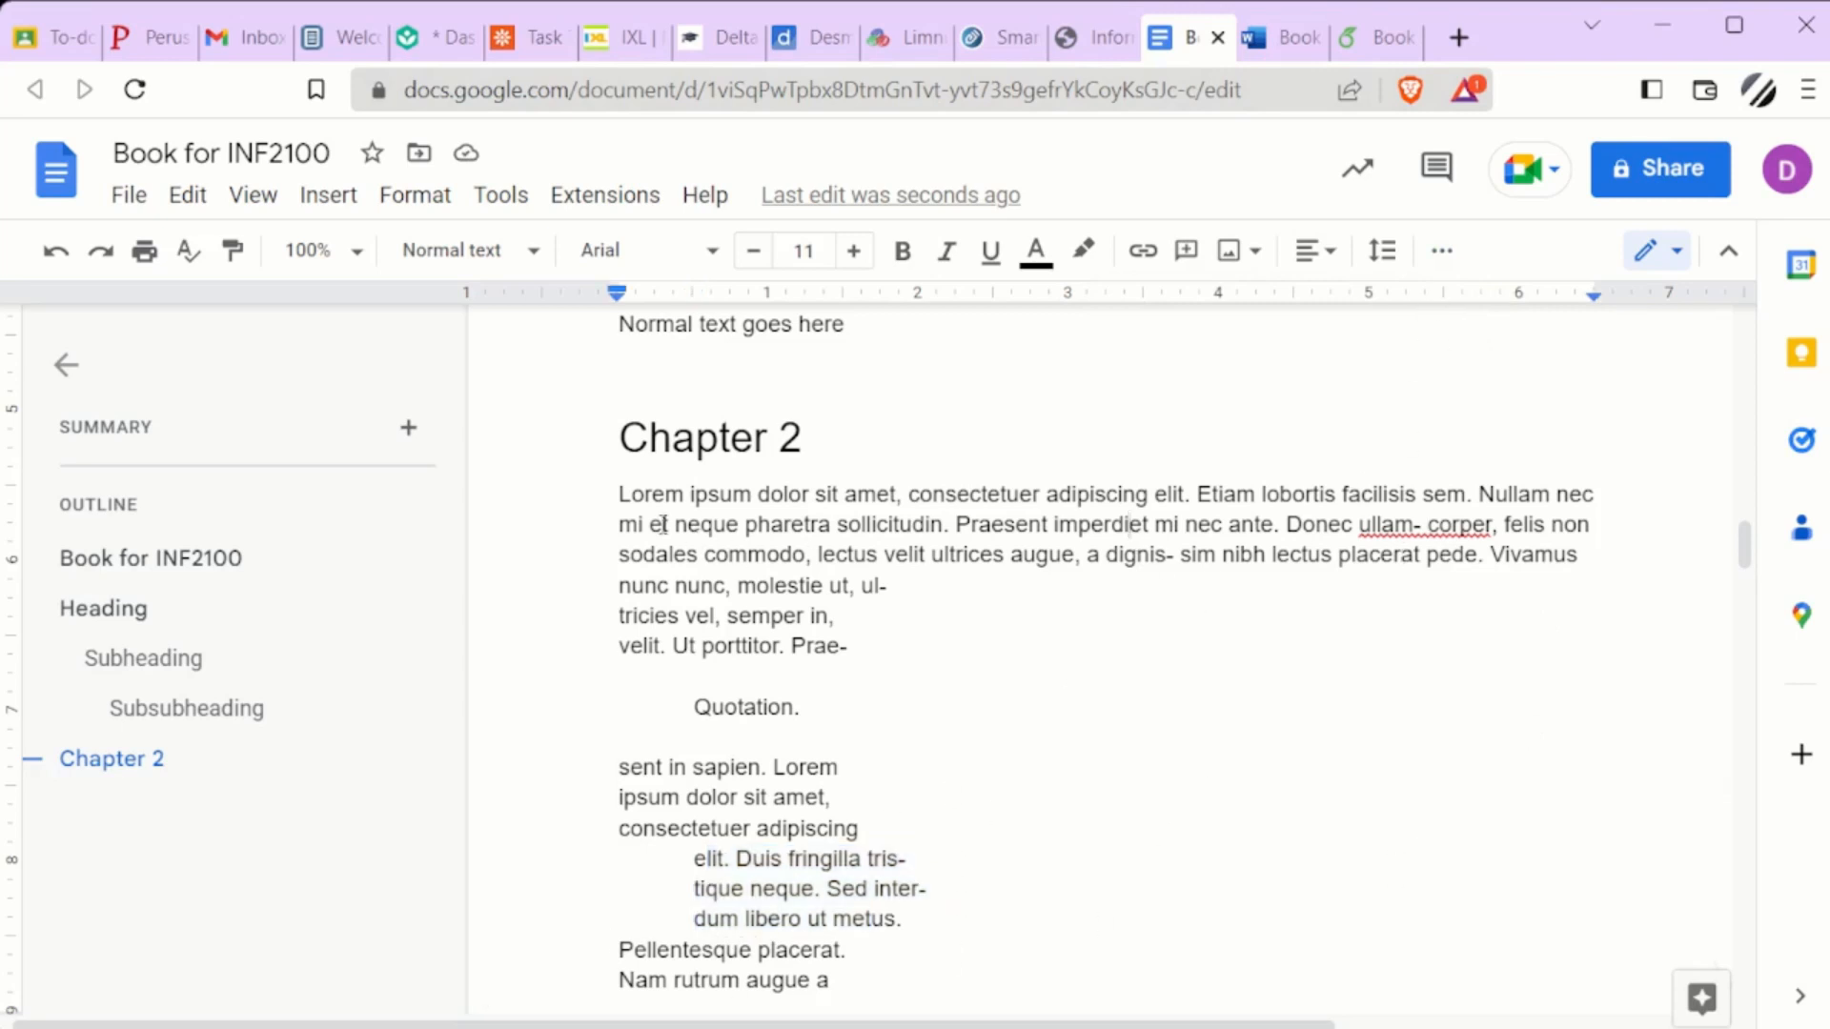
{"action": "double_click", "coordinate": [629, 525]}
{"action": "left_click_drag", "start_coordinate": [706, 534], "coordinate": [1589, 534]}
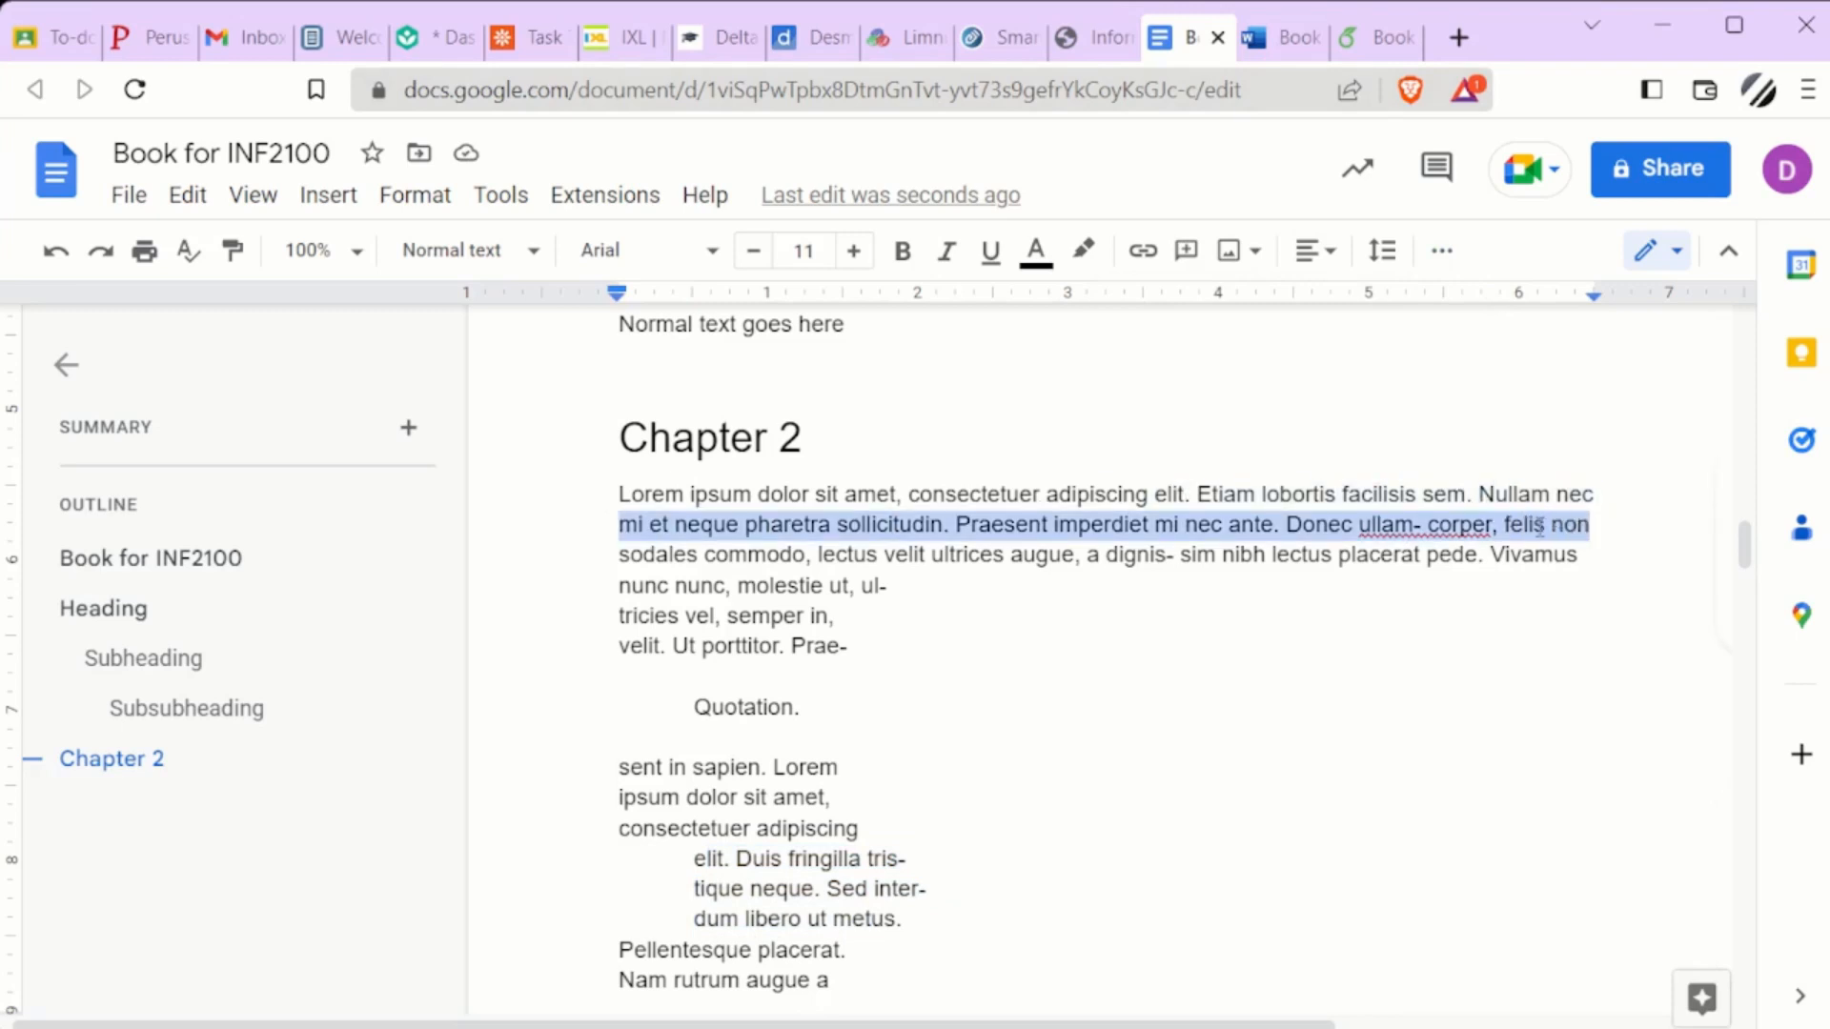
{"action": "key", "text": "Tab"}
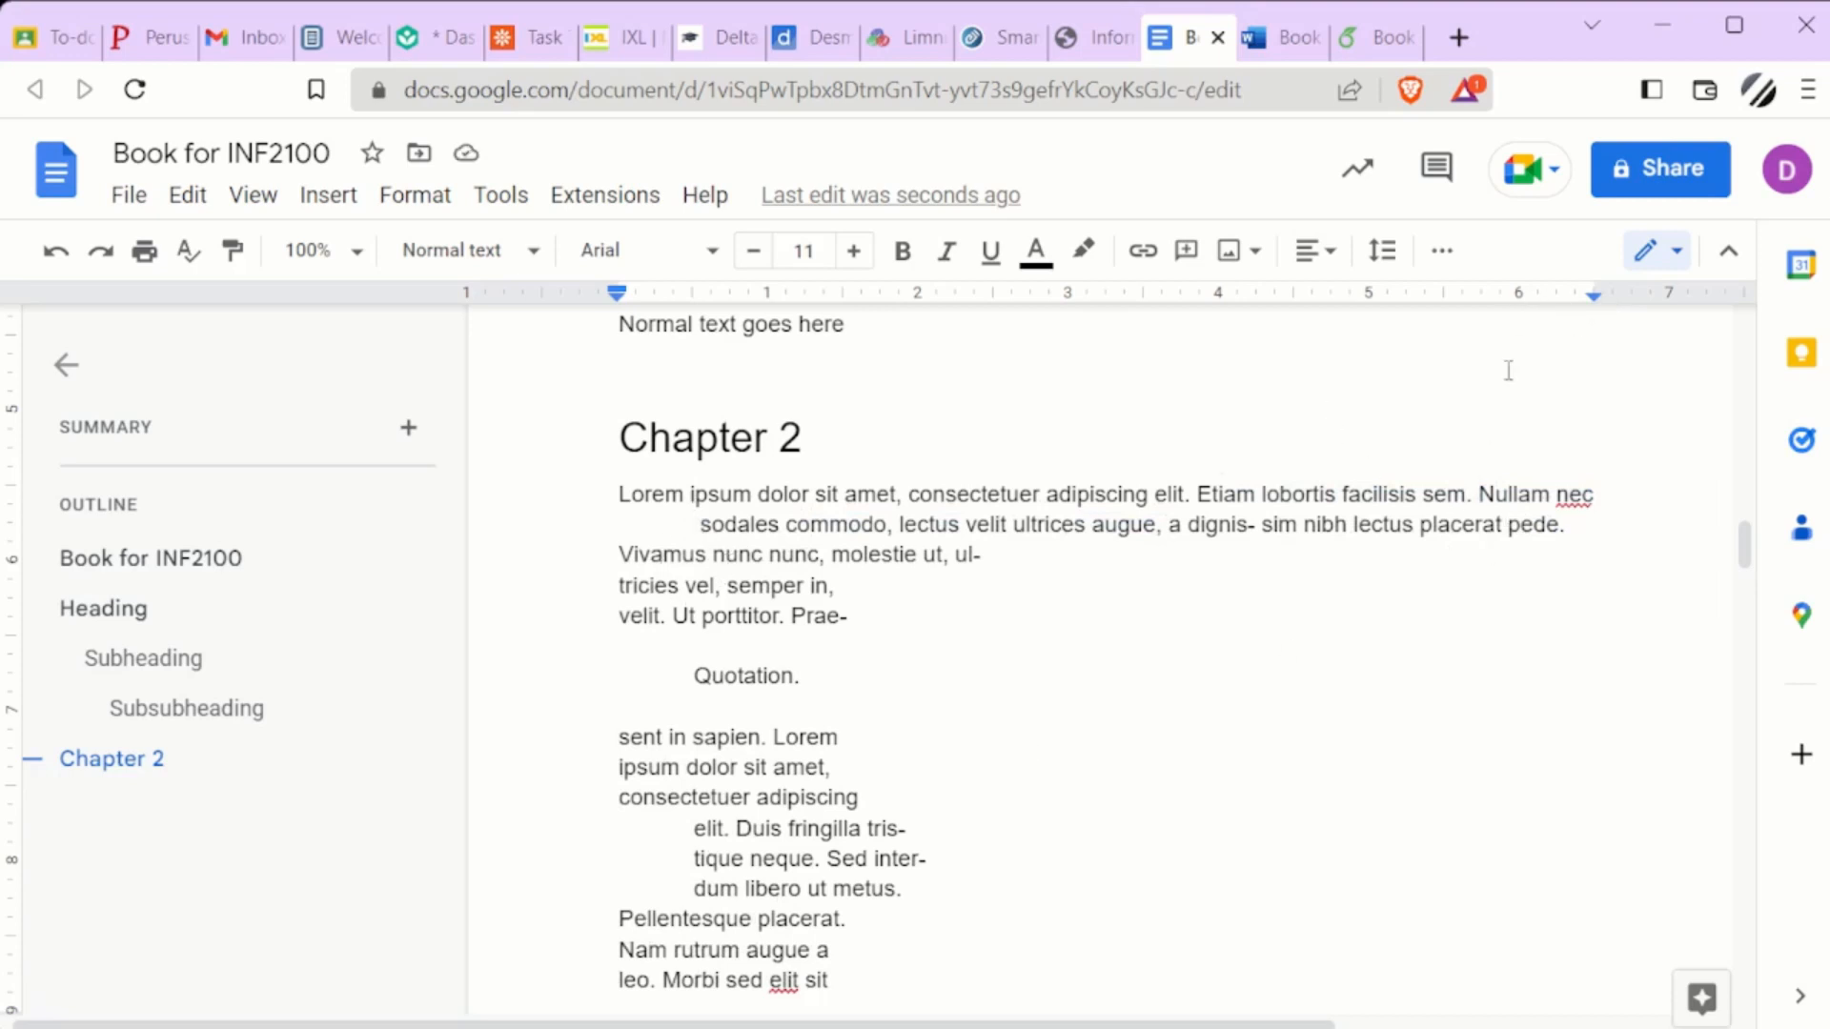
{"action": "key", "text": "ctrl+z"}
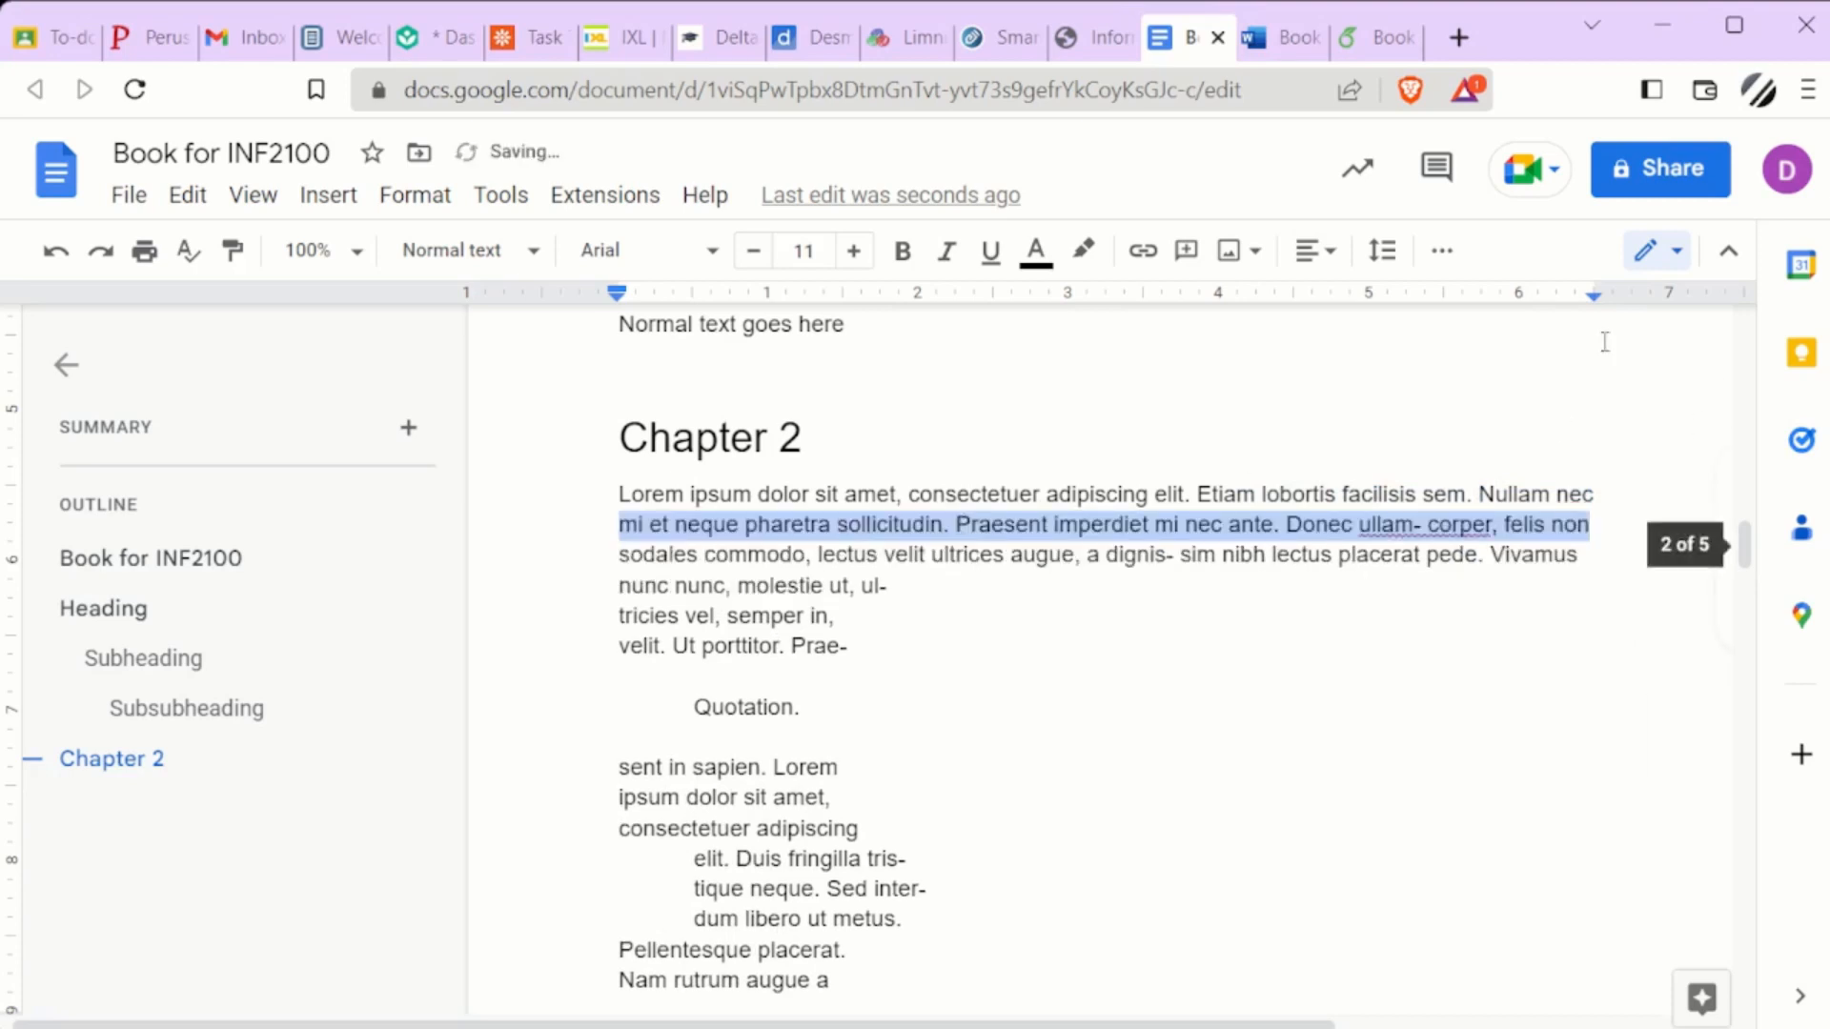
{"action": "left_click_drag", "start_coordinate": [1594, 293], "coordinate": [1479, 307]}
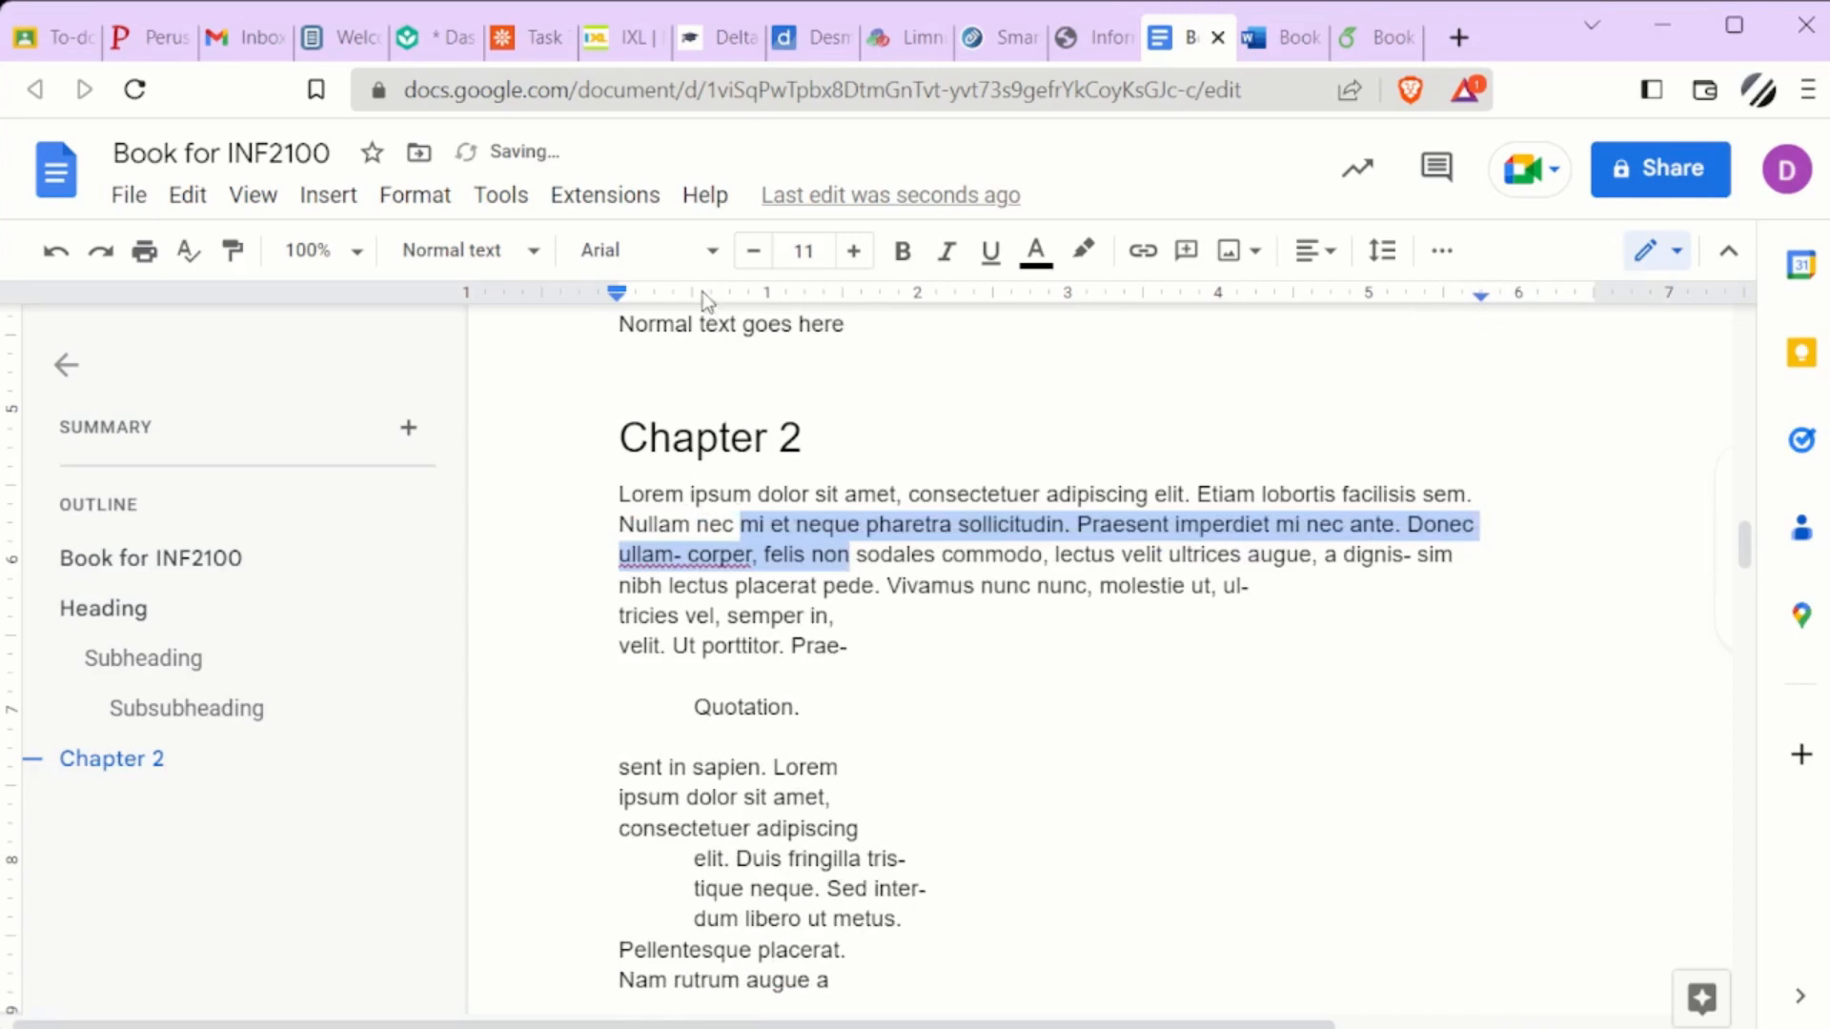
{"action": "left_click_drag", "start_coordinate": [619, 297], "coordinate": [685, 305]}
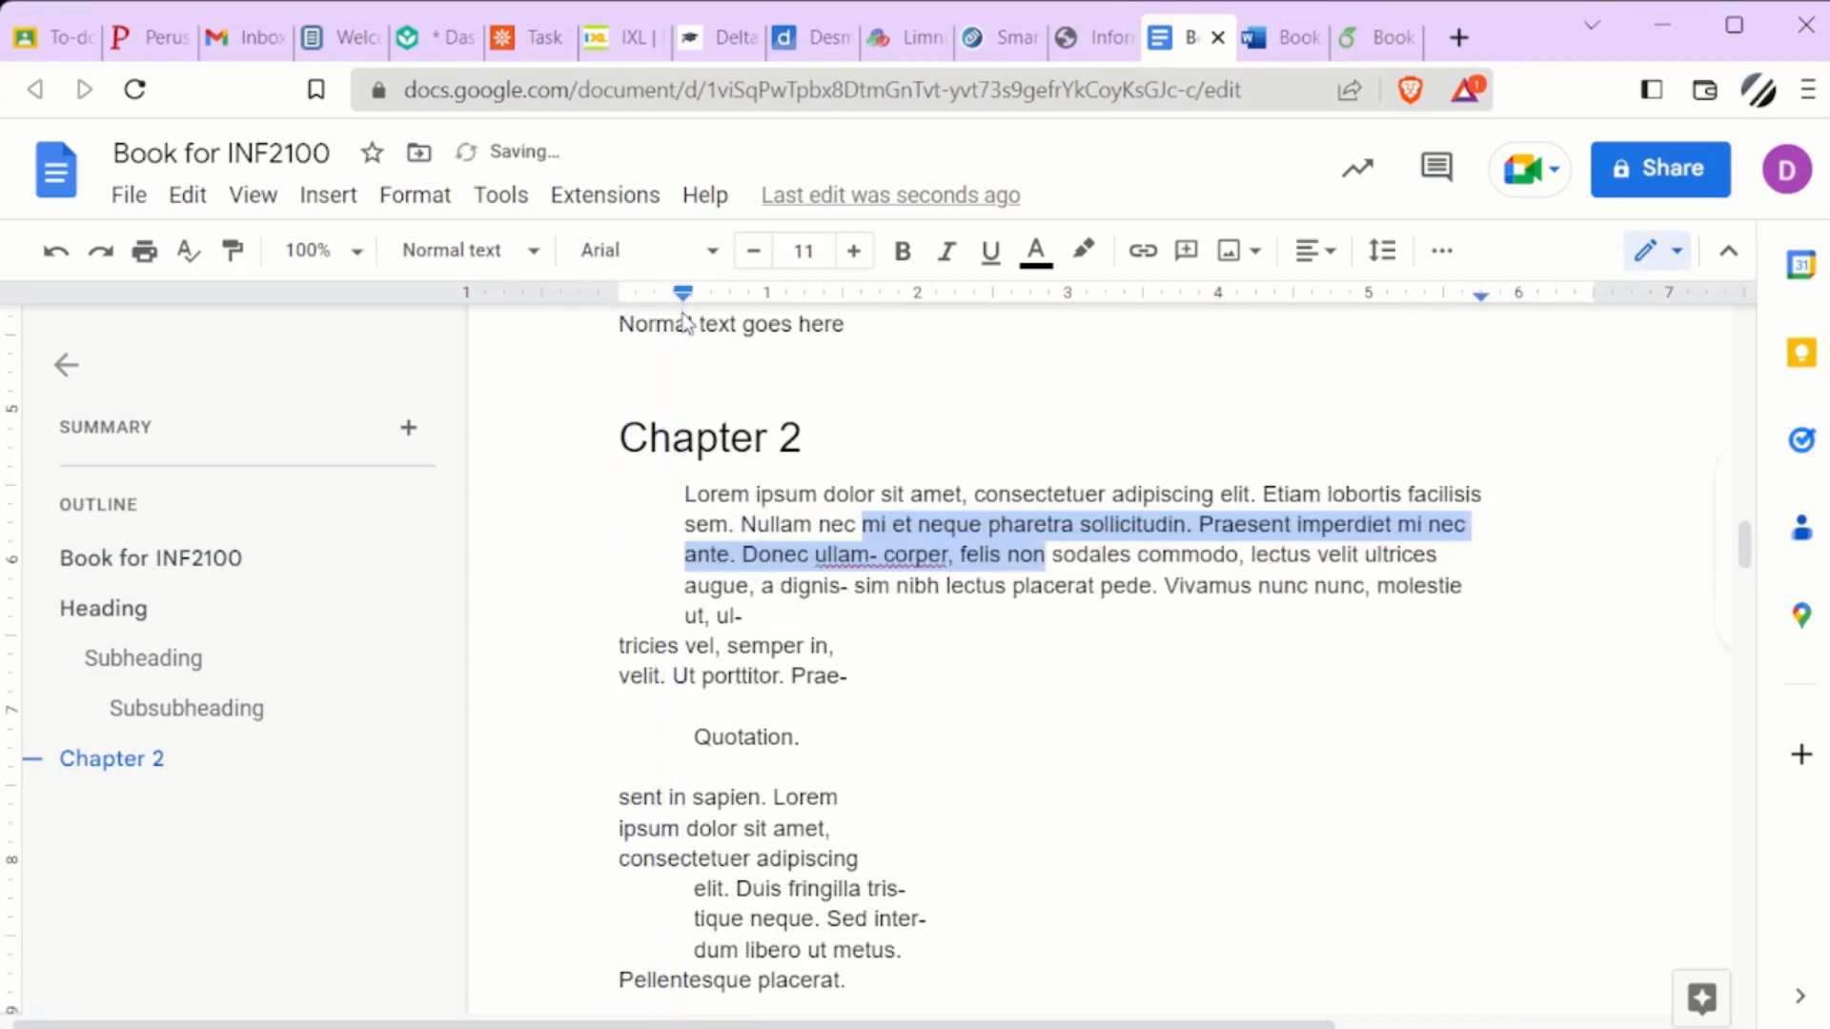
Split the indented Chapter 2 paragraph into three by breaking it before "mi et neque" and before "felis non"
{"action": "left_click", "coordinate": [866, 524]}
{"action": "key", "text": "Return"}
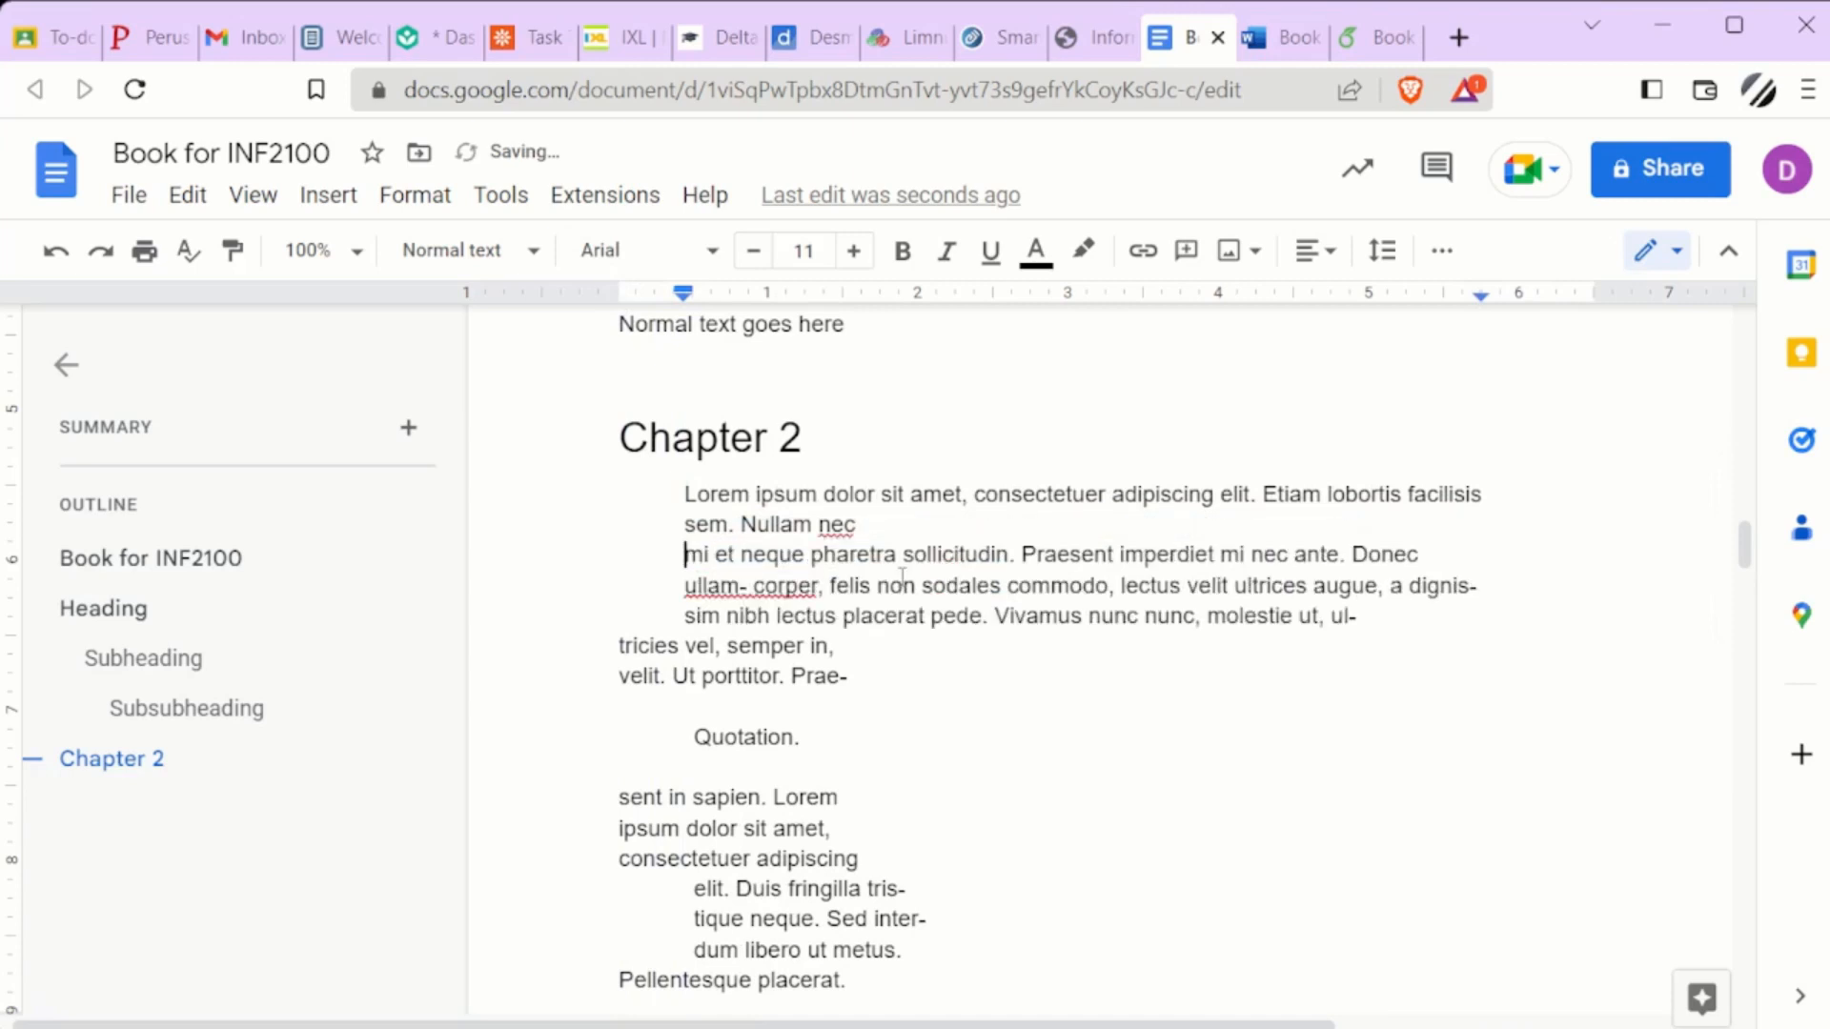
{"action": "left_click", "coordinate": [831, 585]}
{"action": "key", "text": "Return"}
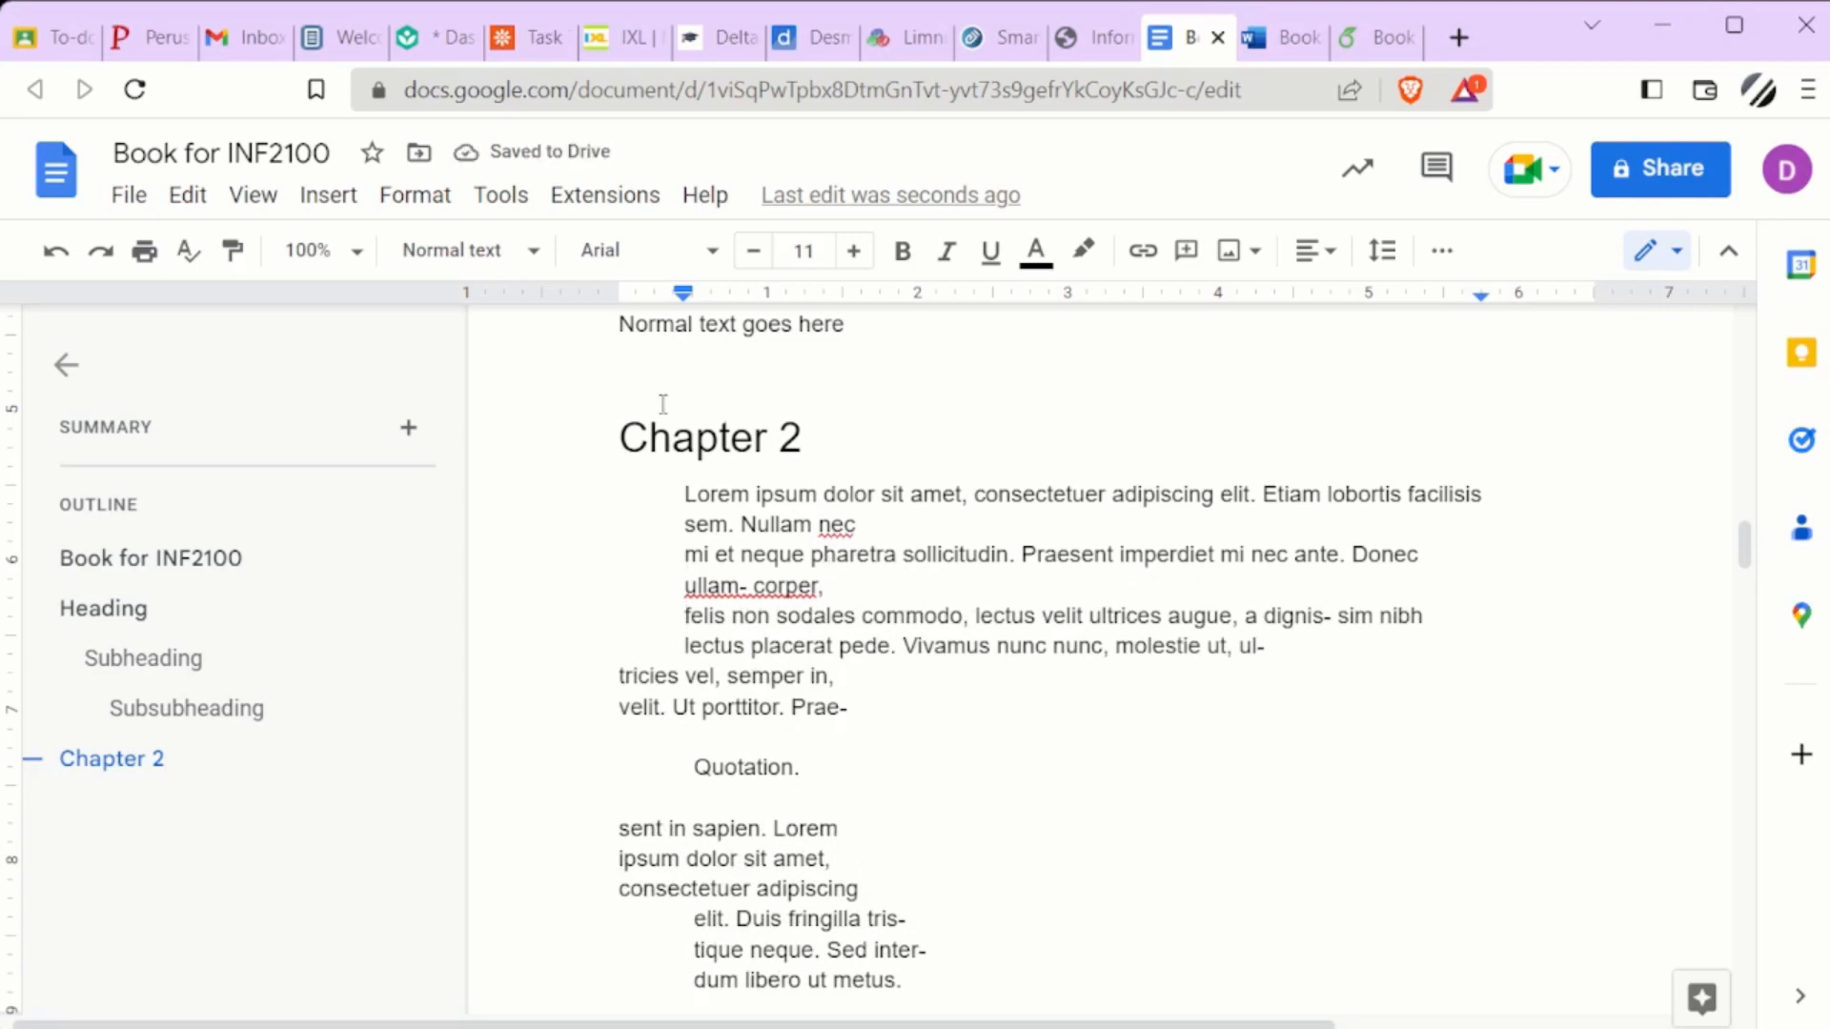
Glance at the Word document and switch back to the Book for INF2100 project in Overleaf
{"action": "left_click", "coordinate": [1280, 37]}
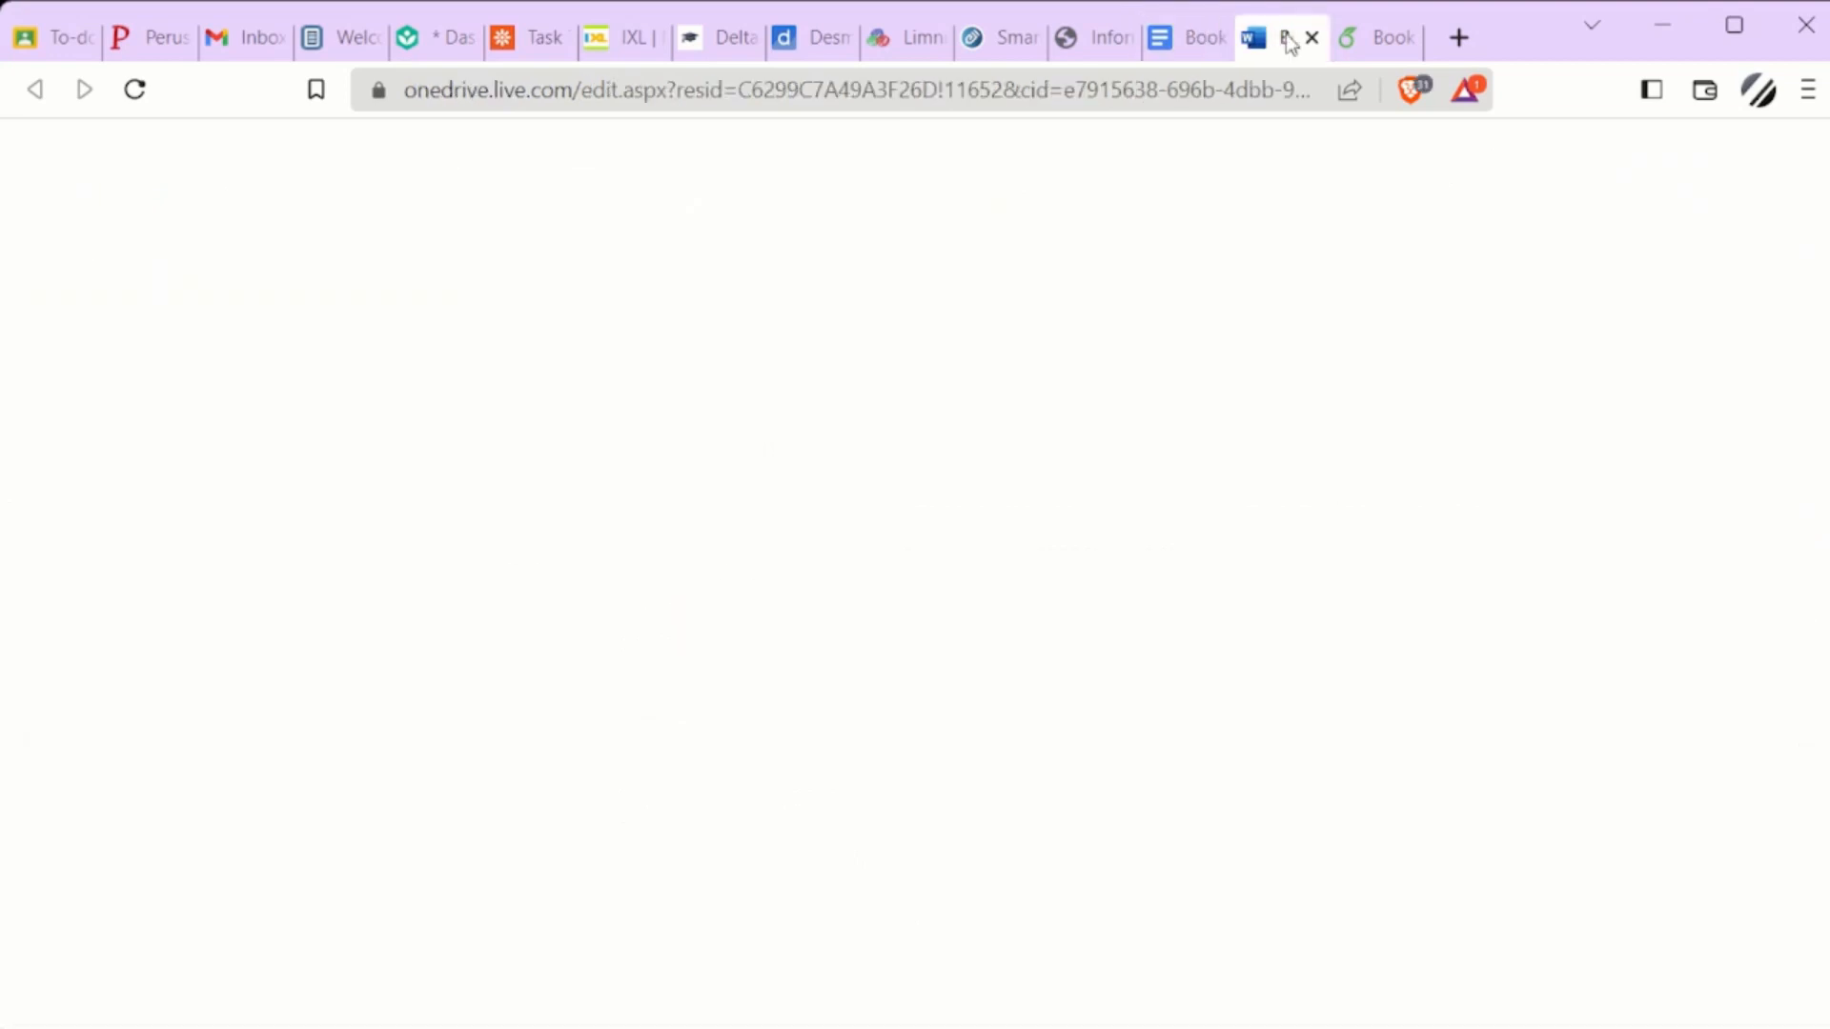
{"action": "left_click", "coordinate": [1380, 38]}
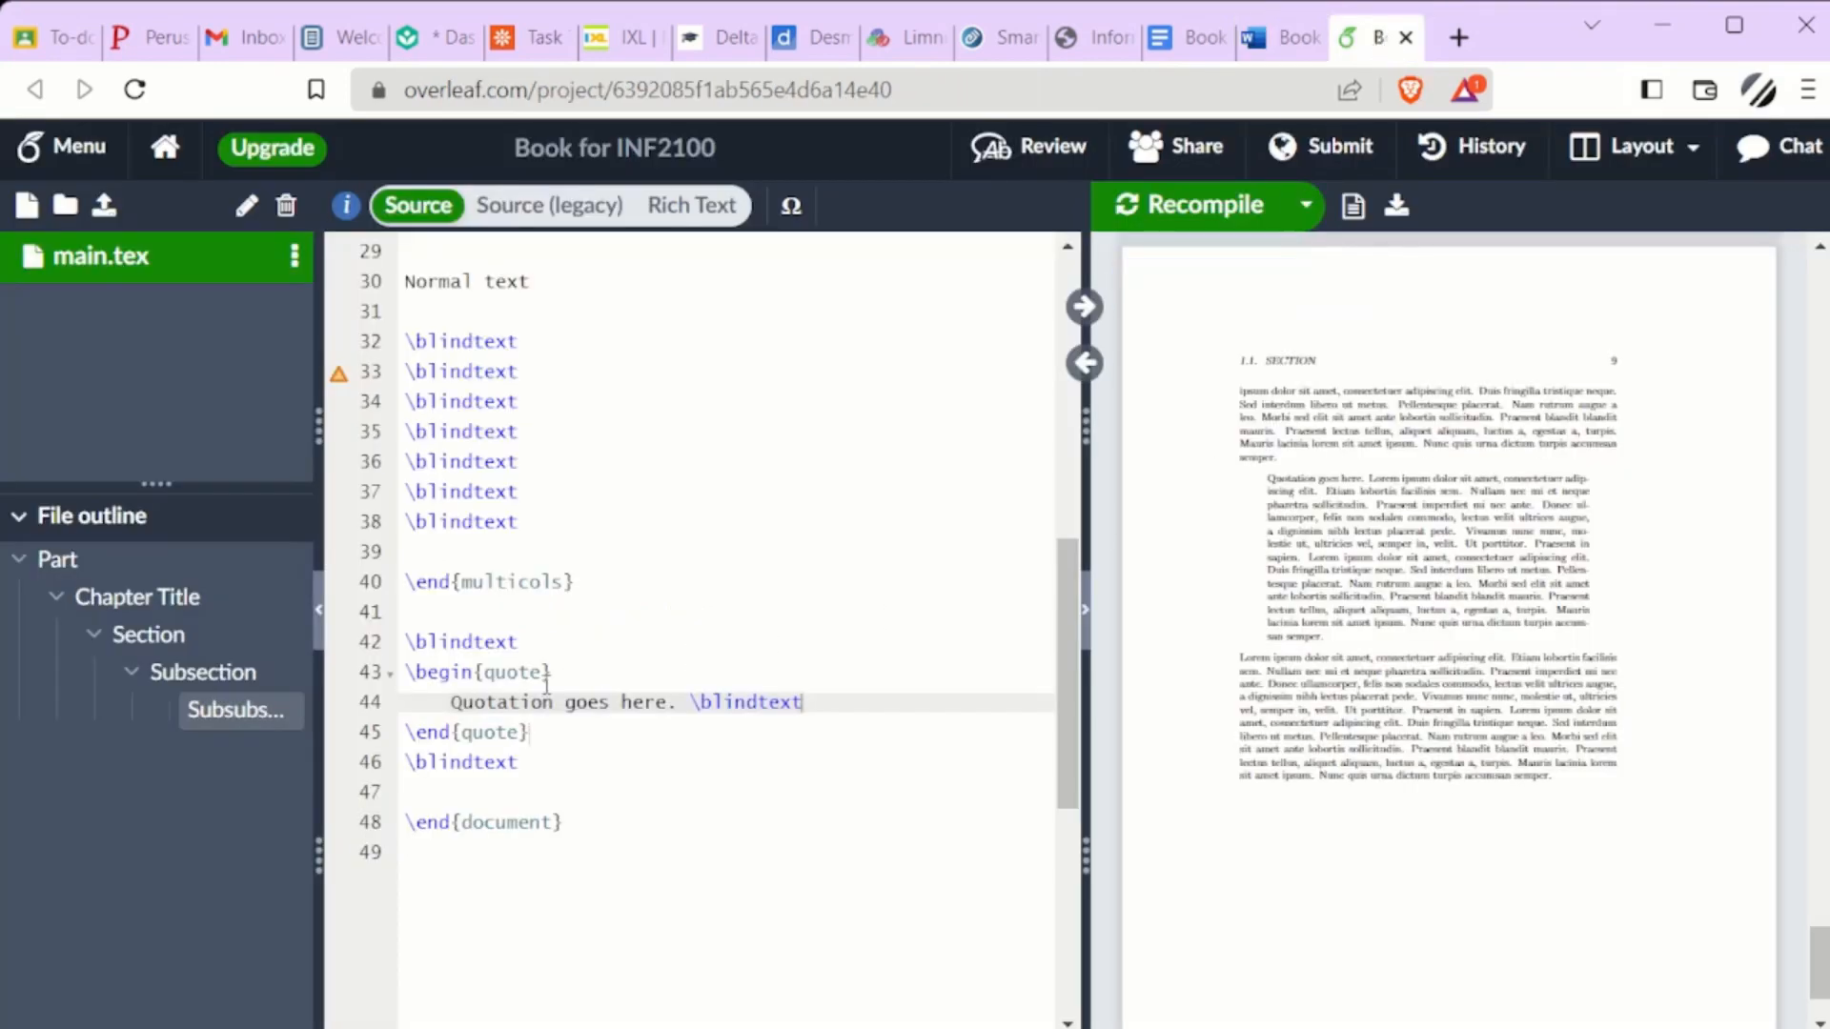